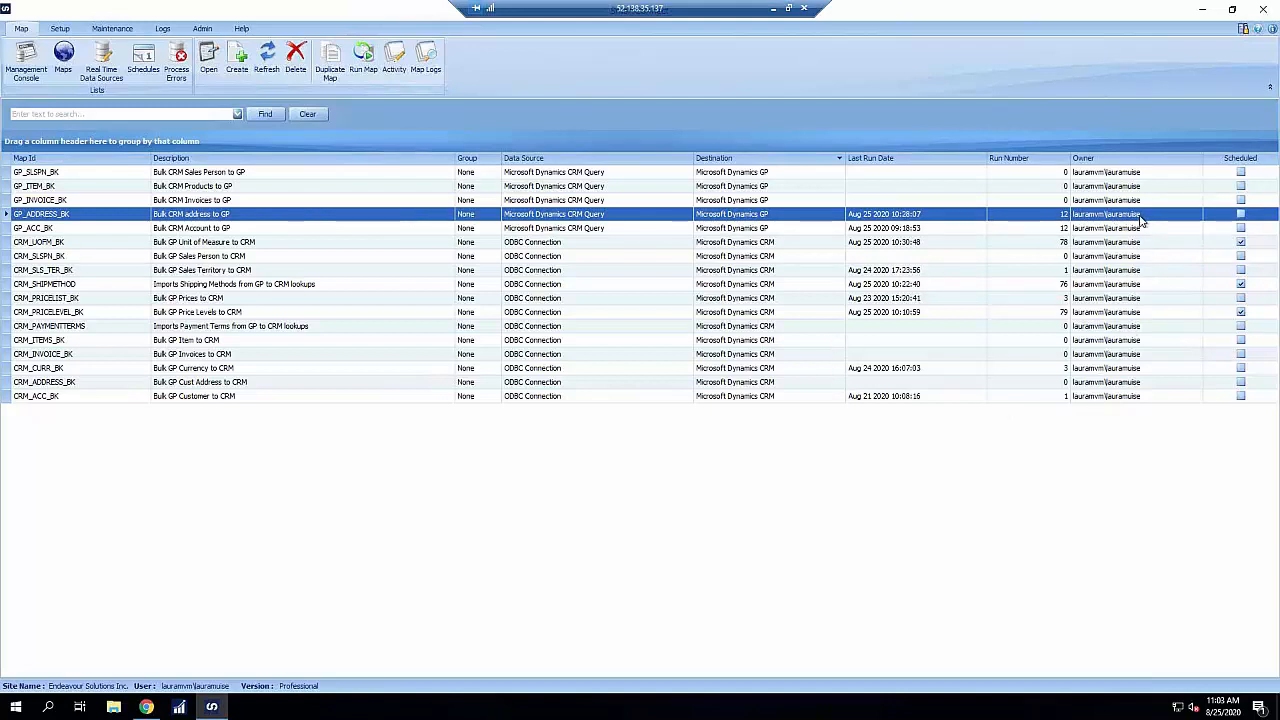
# Step: Review the maps marked as scheduled in the map list, including CRM_SHIPMETHOD and CRM_PRICELEVEL_BK
pyautogui.click(1204, 246)
pyautogui.click(1206, 286)
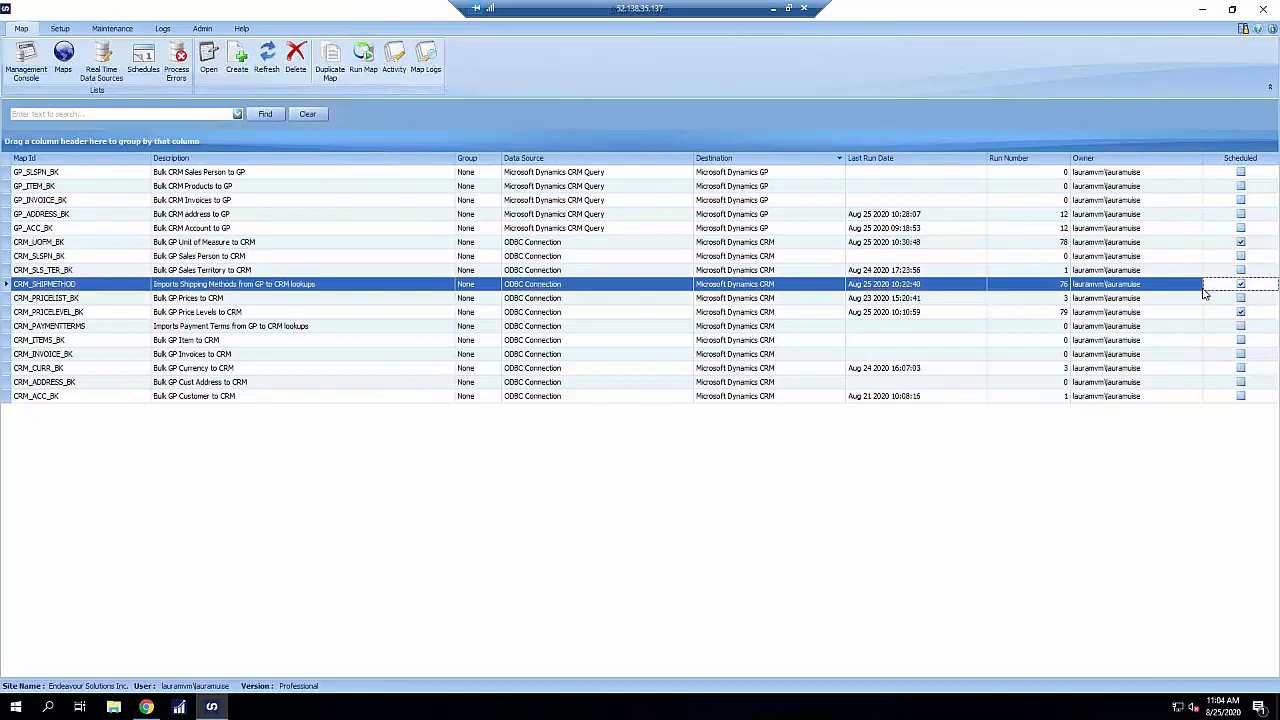
pyautogui.click(1203, 315)
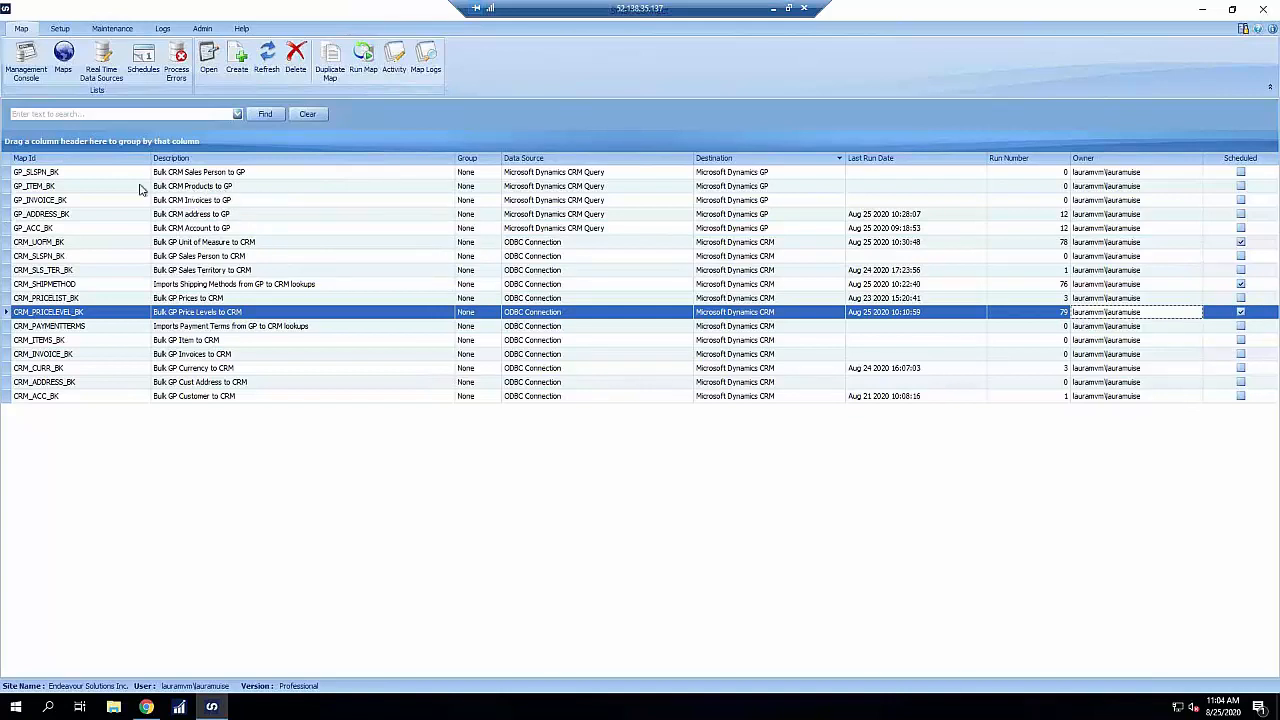
# Step: Open the GP_ITEM_BK map setup, review its data source and destination settings, and close it
pyautogui.click(176, 188)
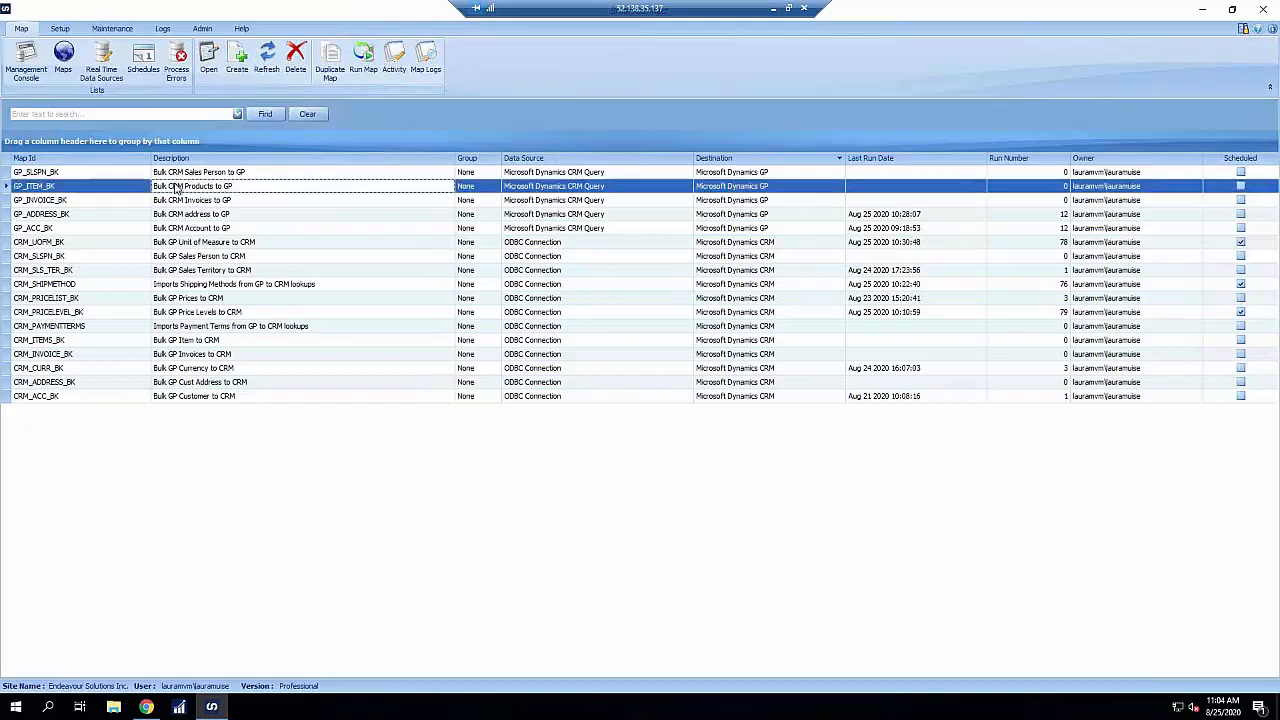
pyautogui.doubleClick(168, 186)
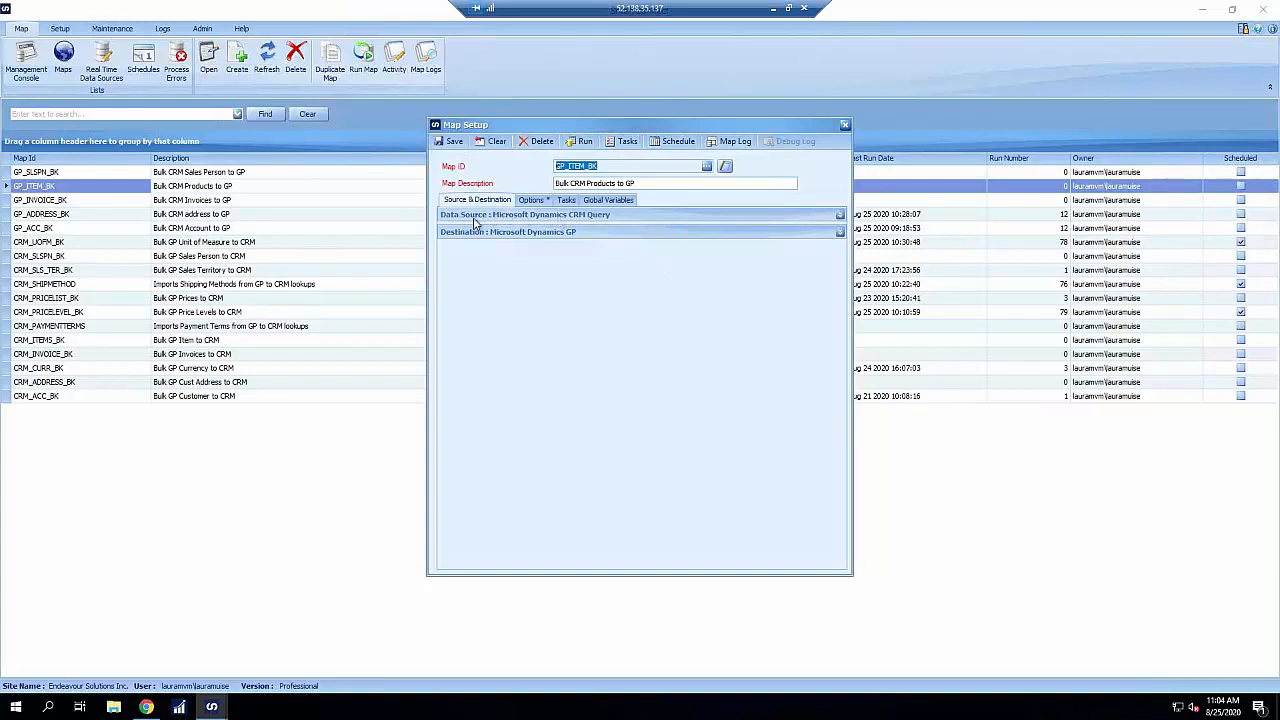
pyautogui.click(620, 215)
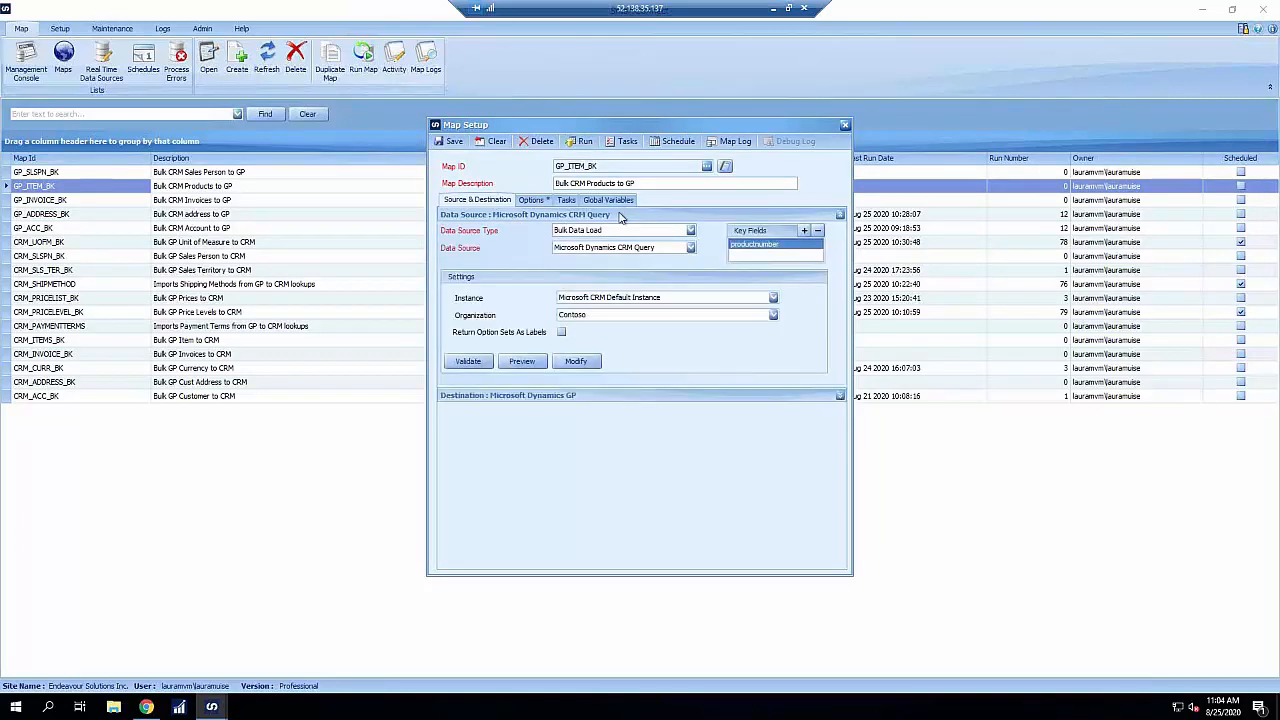
pyautogui.click(620, 215)
pyautogui.click(622, 232)
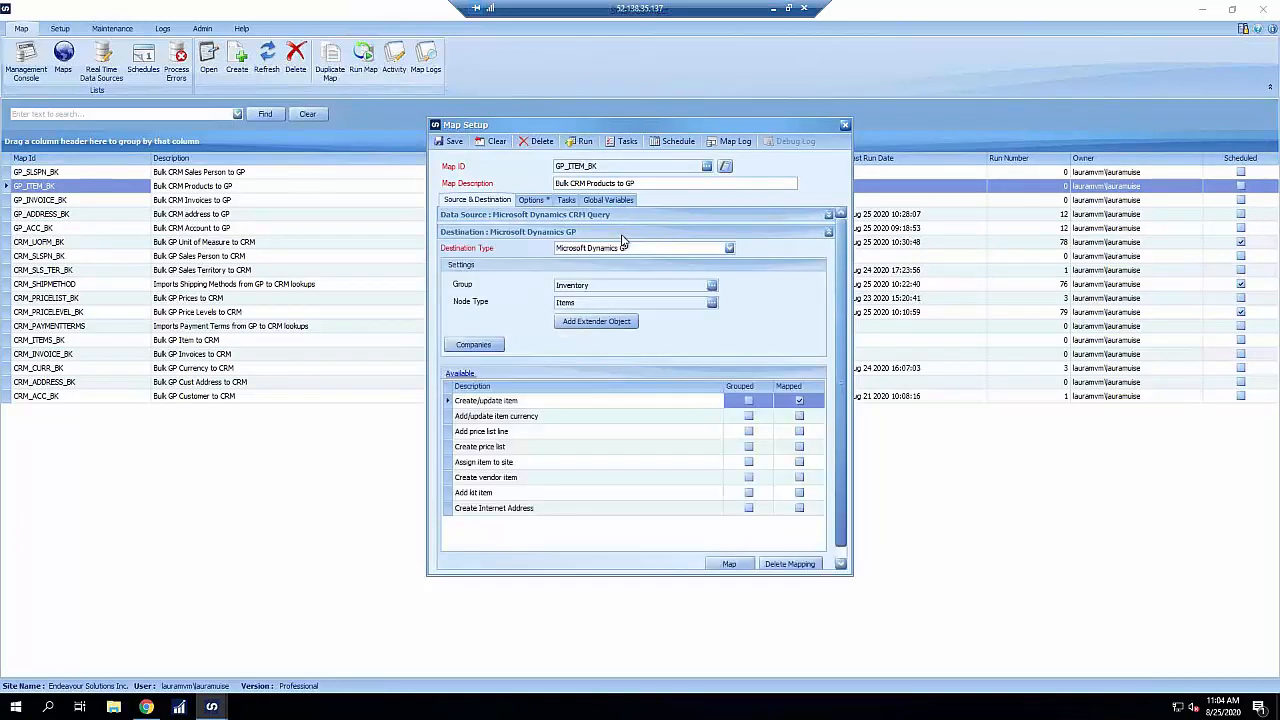
pyautogui.click(625, 222)
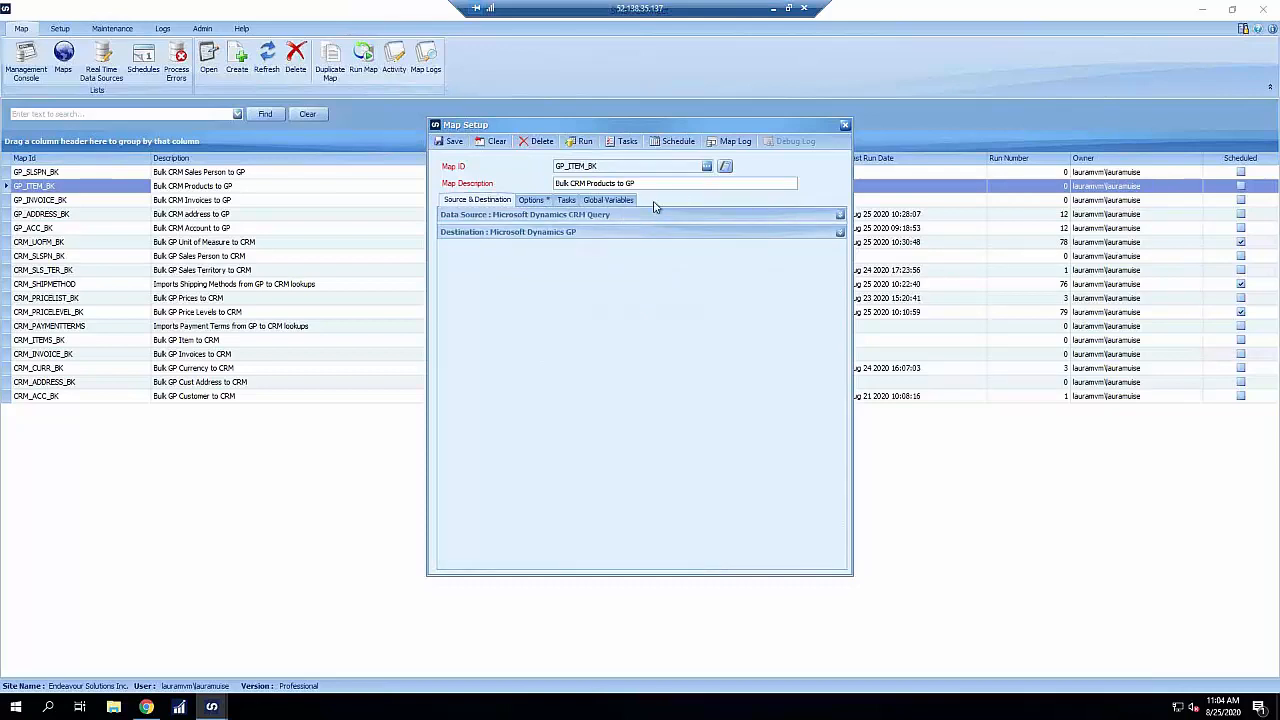
pyautogui.click(845, 124)
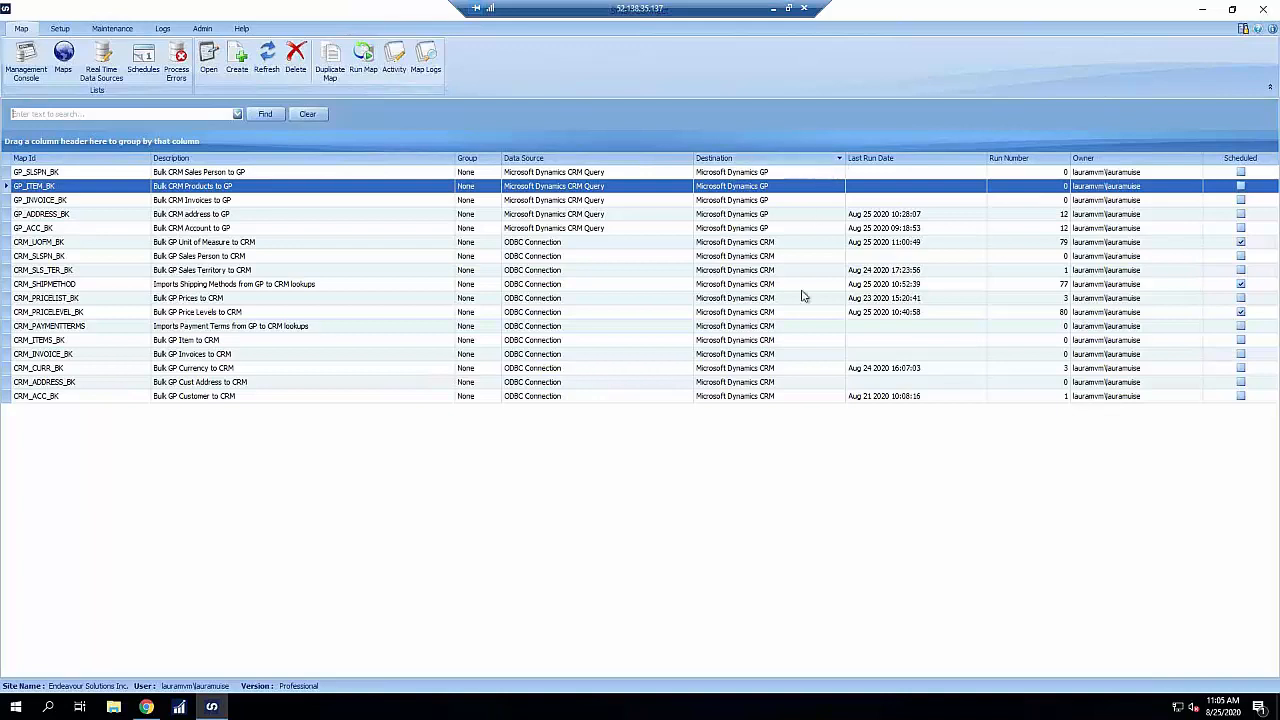
# Step: Sort the map list by destination and by last run date with the newest first, and select the most recently run map
pyautogui.click(807, 162)
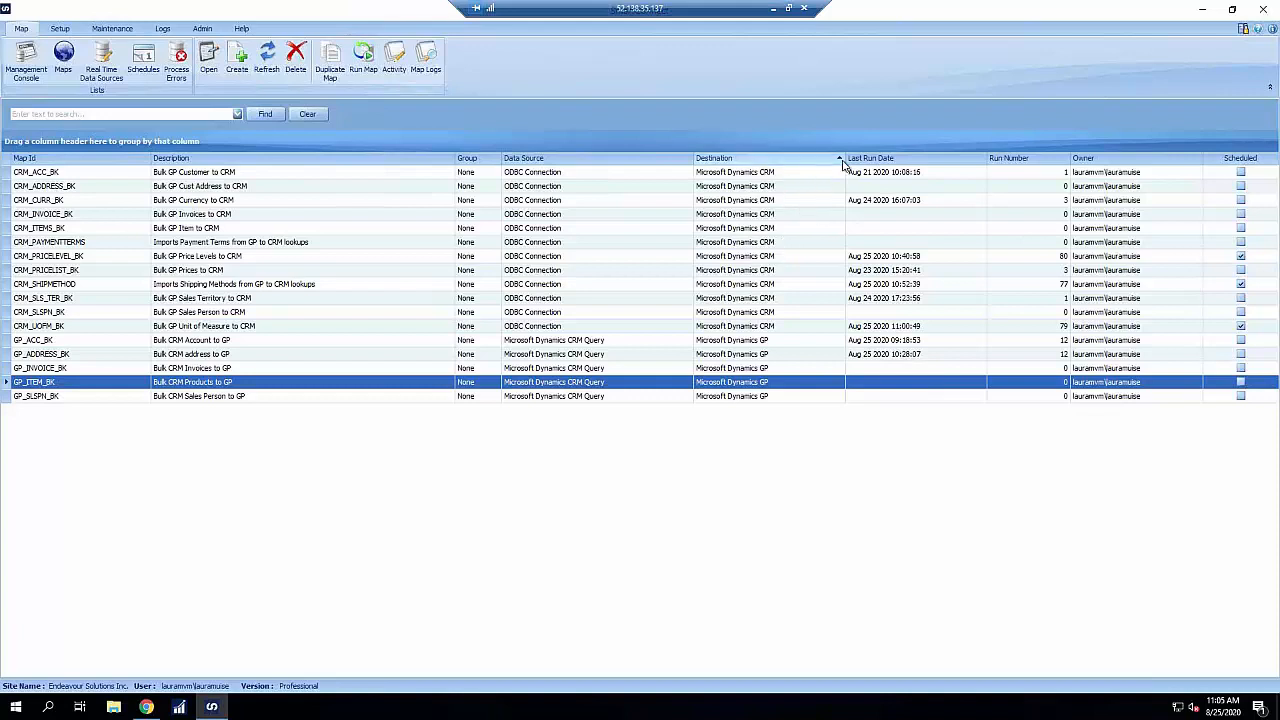
pyautogui.click(914, 160)
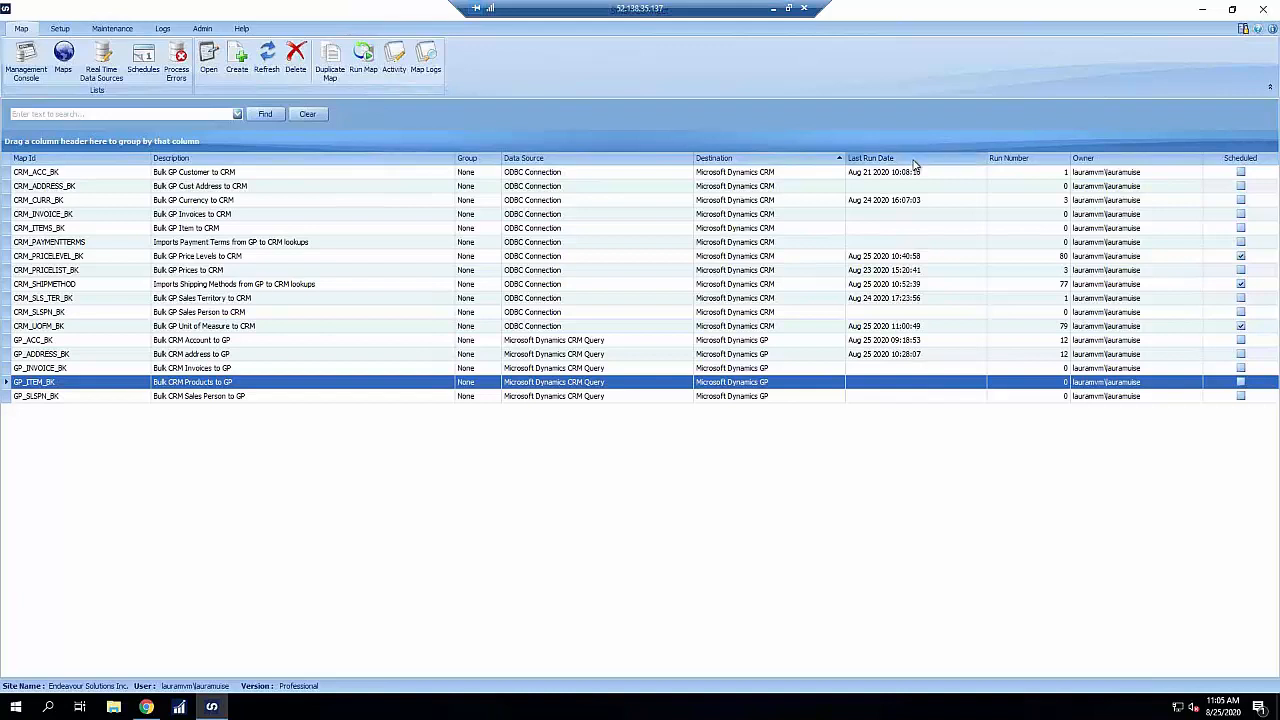
pyautogui.click(914, 160)
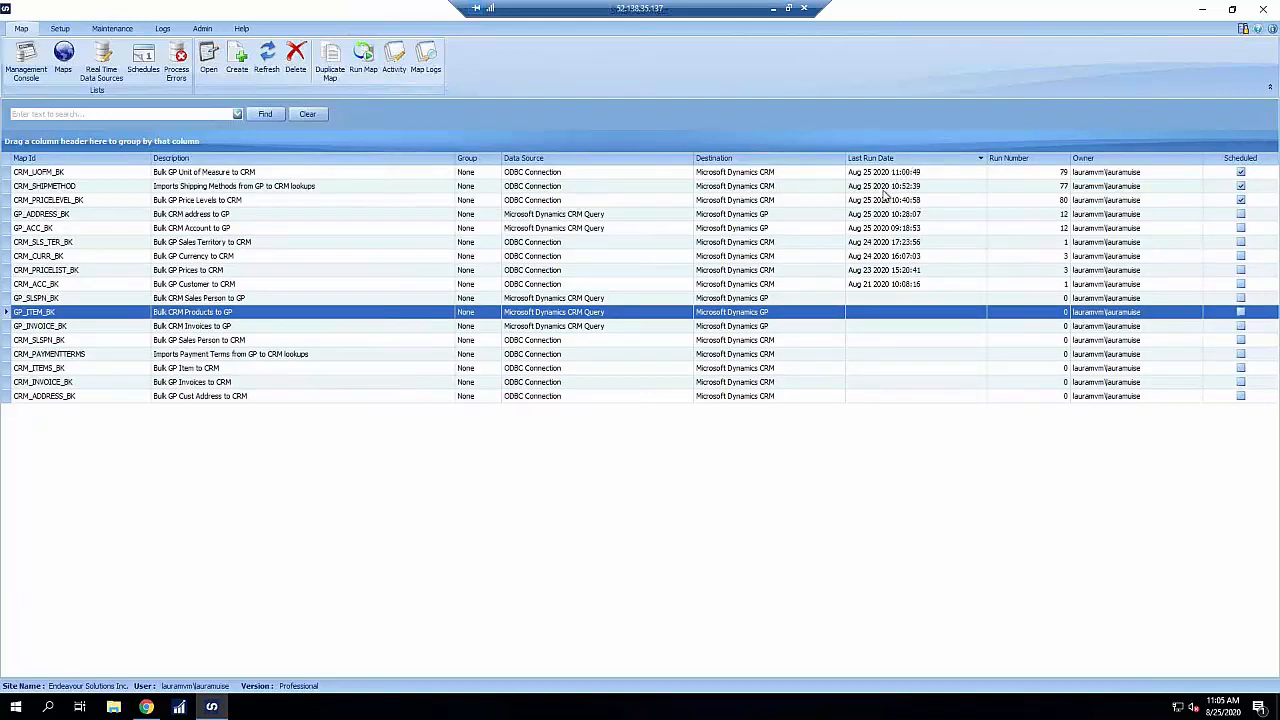
pyautogui.click(38, 176)
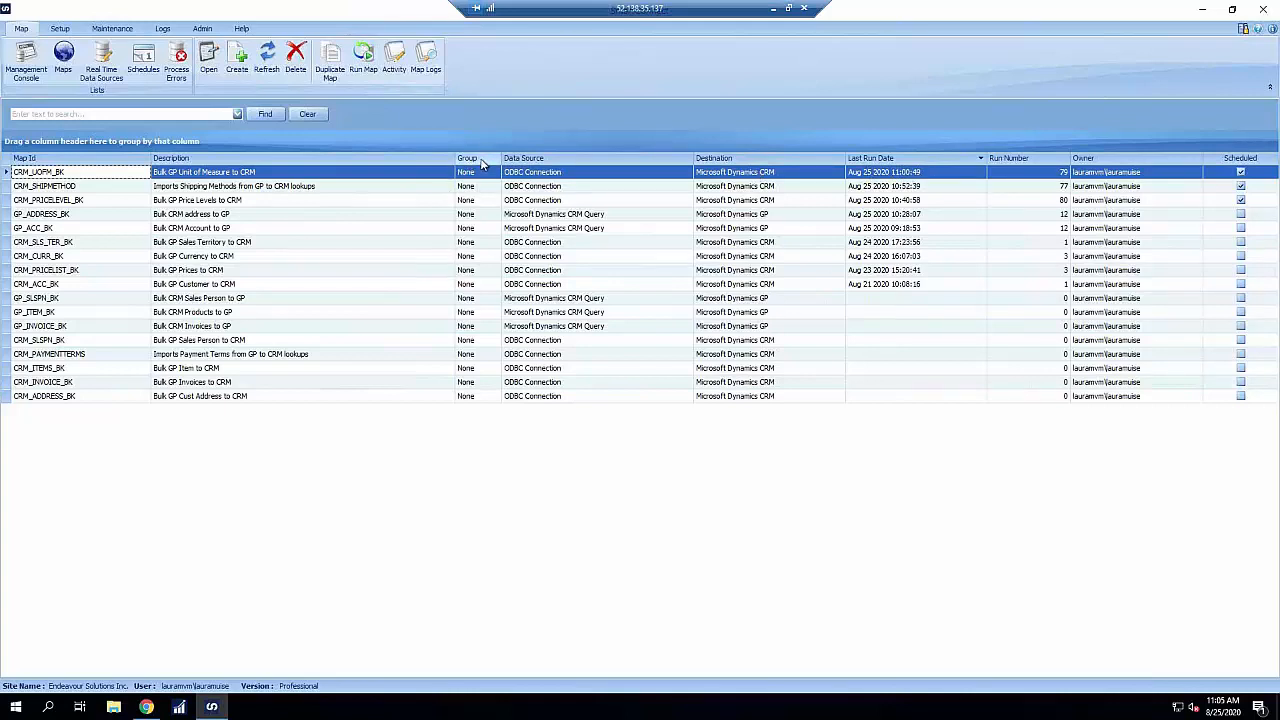
# Step: Place the Group column last and Scheduled before Last Run Date, and group the maps by Destination with Microsoft Dynamics GP expanded
pyautogui.moveTo(478, 162); pyautogui.dragTo(1236, 167)
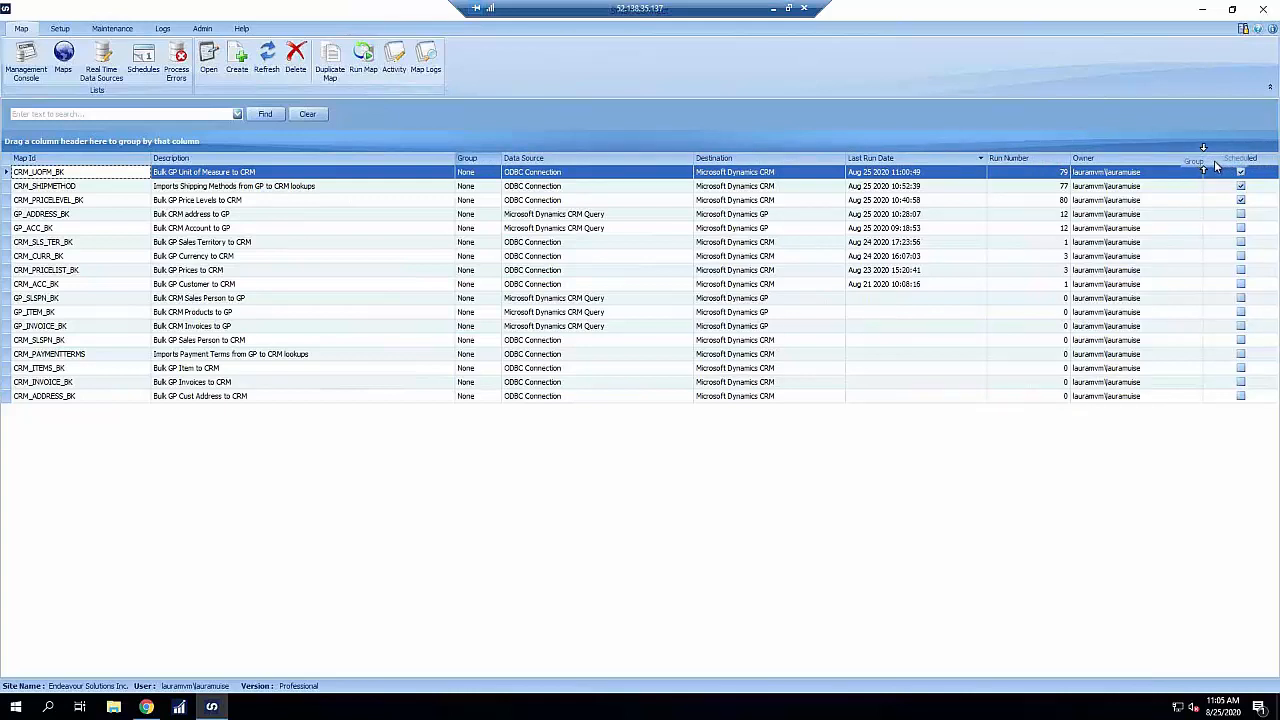
pyautogui.moveTo(1215, 165); pyautogui.dragTo(806, 157)
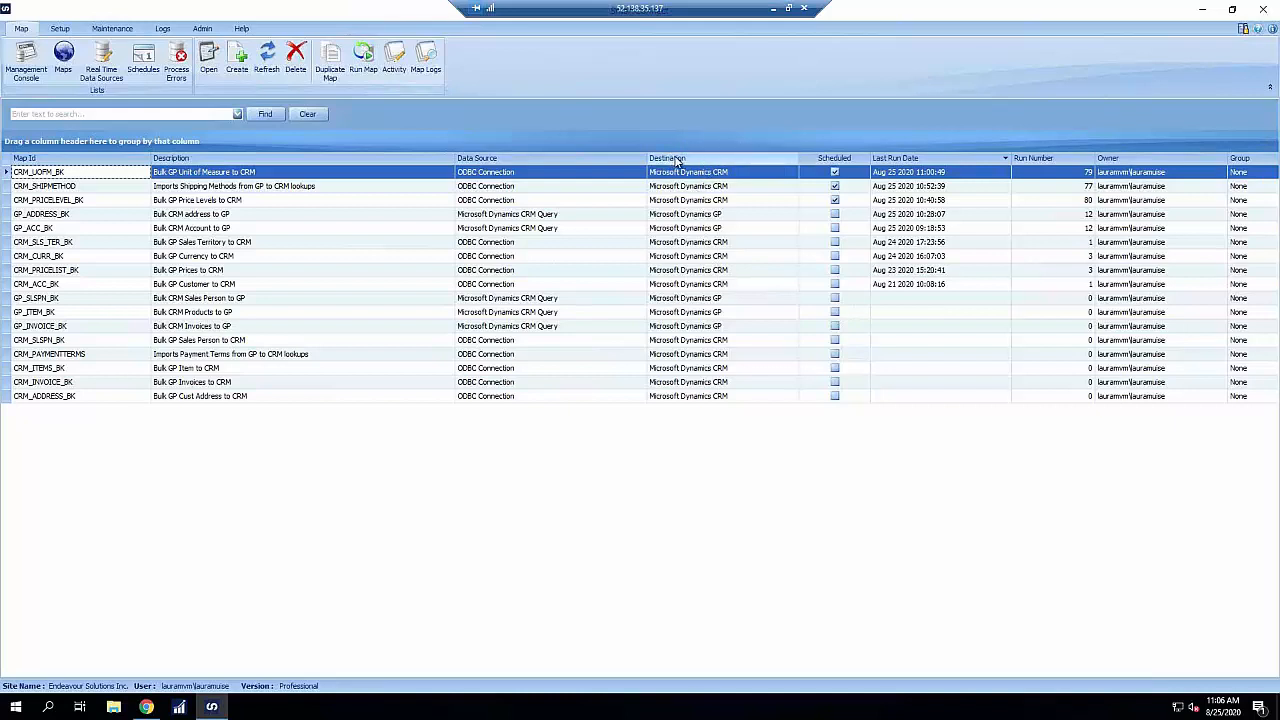
pyautogui.moveTo(678, 162); pyautogui.dragTo(286, 141)
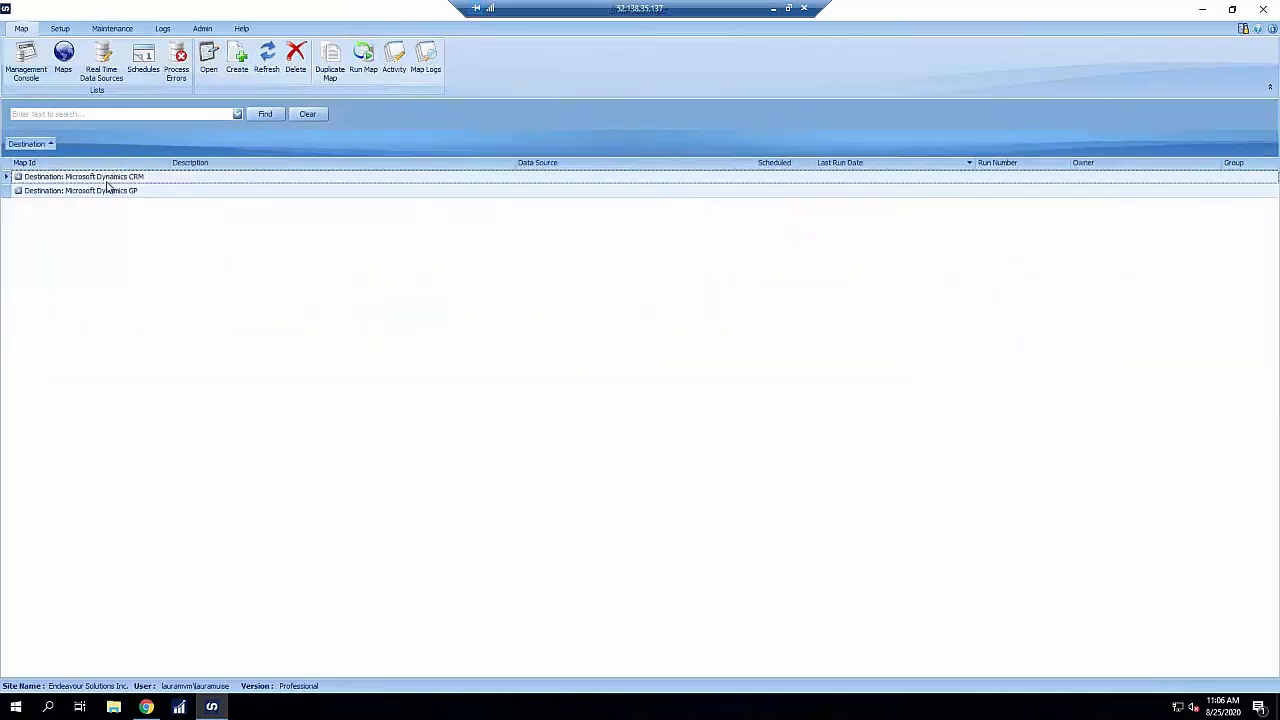
pyautogui.click(18, 191)
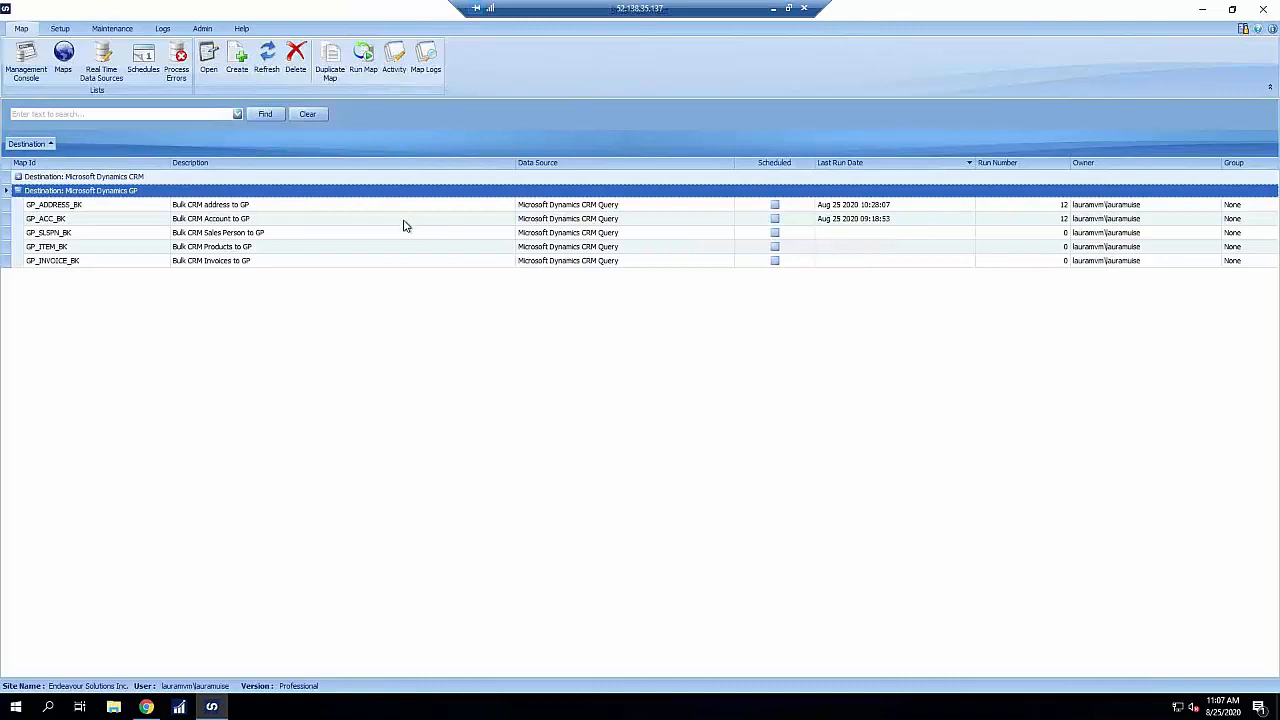
# Step: Reset the map list grid to its default layout
pyautogui.rightClick(476, 223)
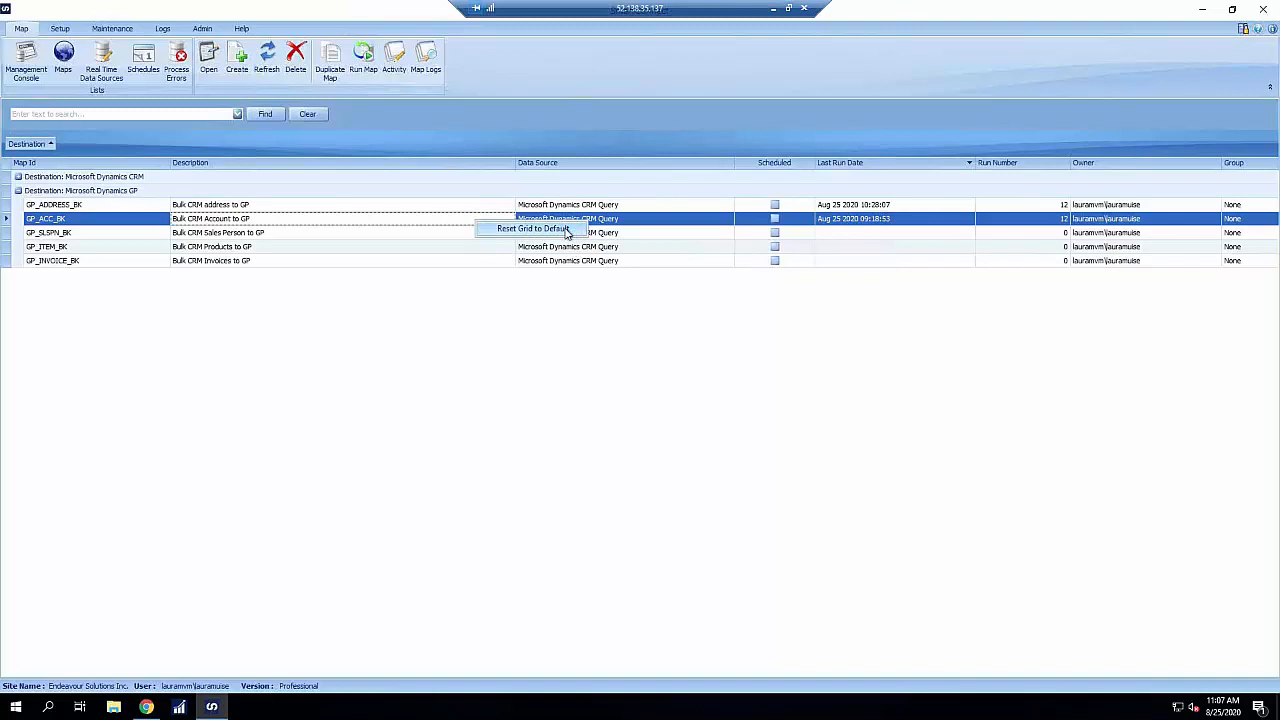
pyautogui.click(533, 228)
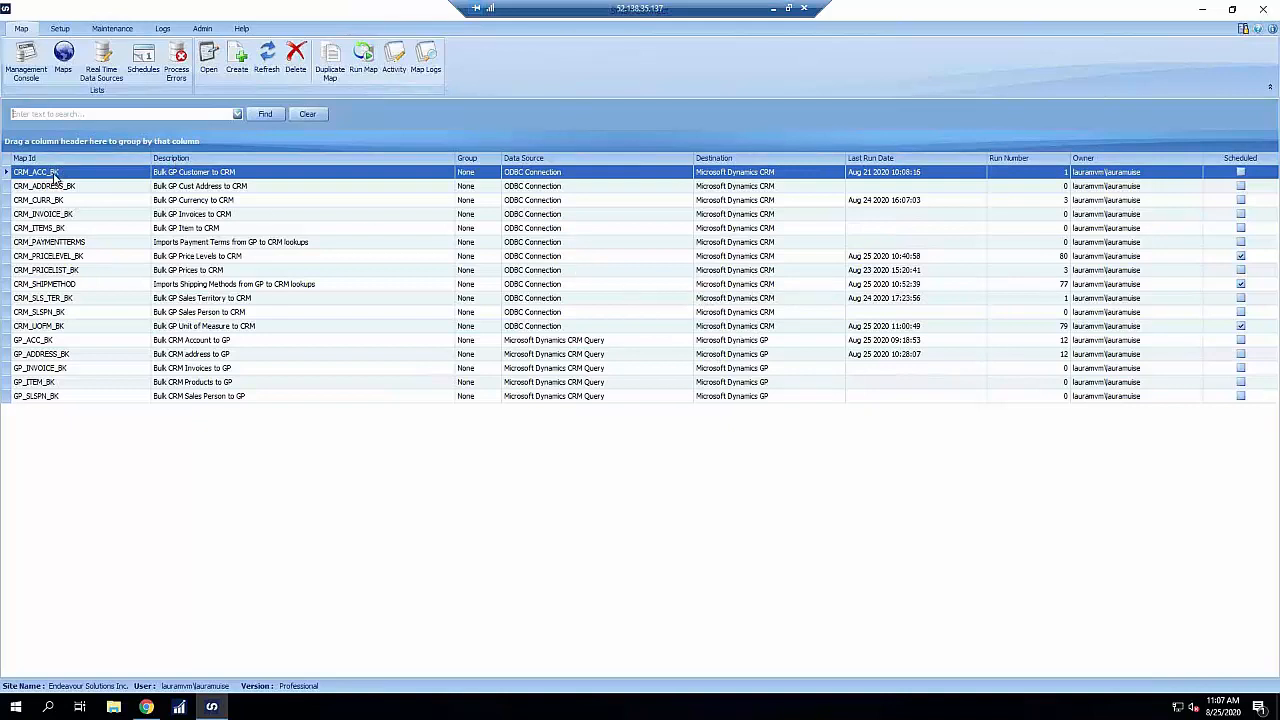
# Step: Try to run the GP_ACC_BK map from the map list
pyautogui.click(53, 342)
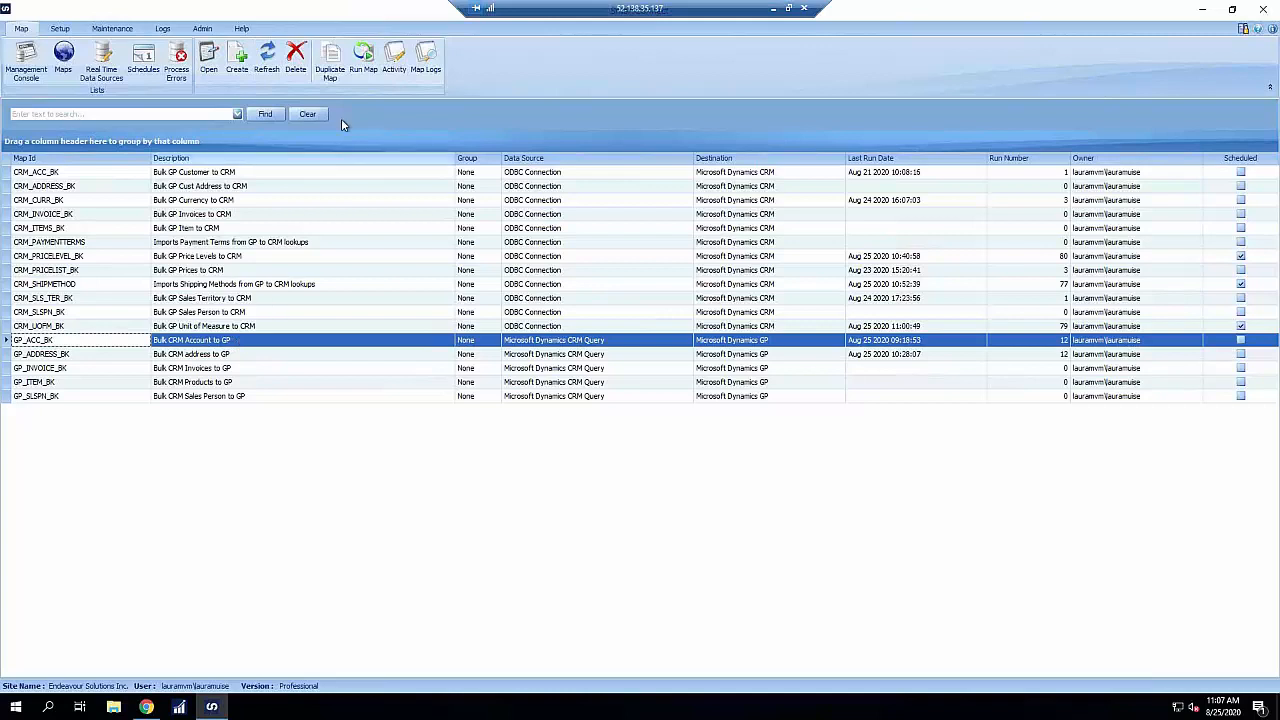
pyautogui.click(365, 66)
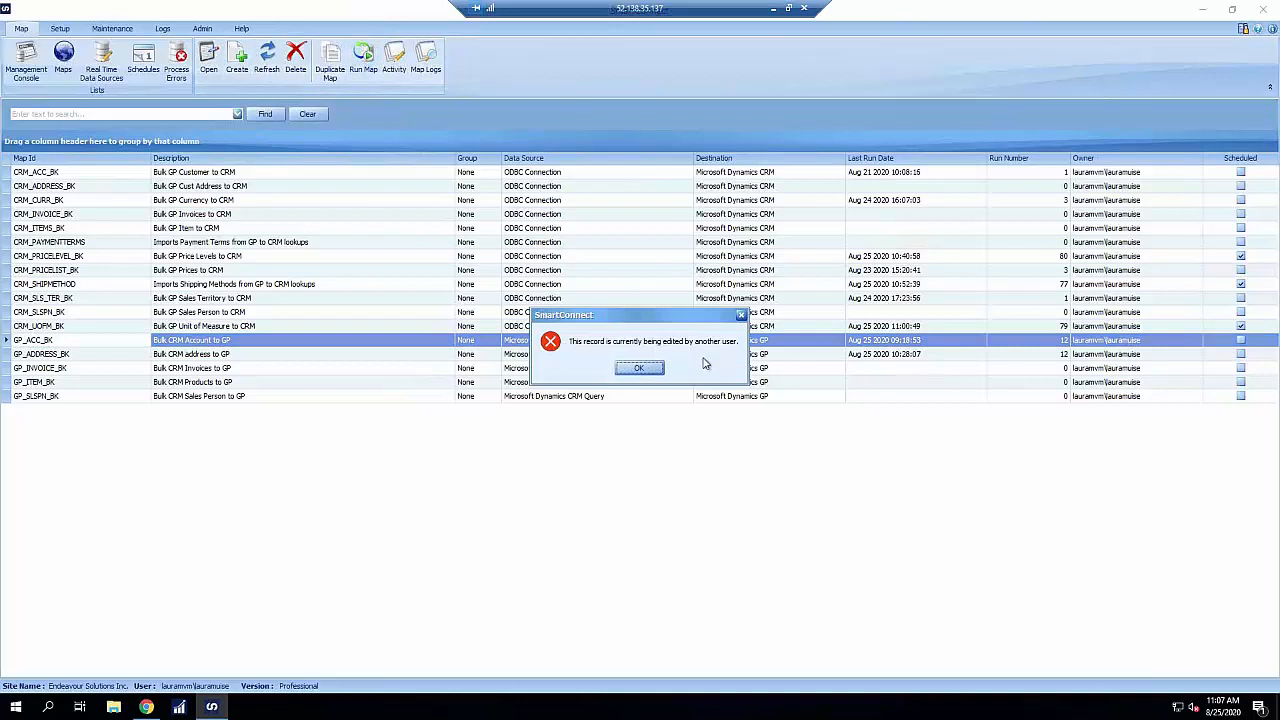
pyautogui.click(640, 369)
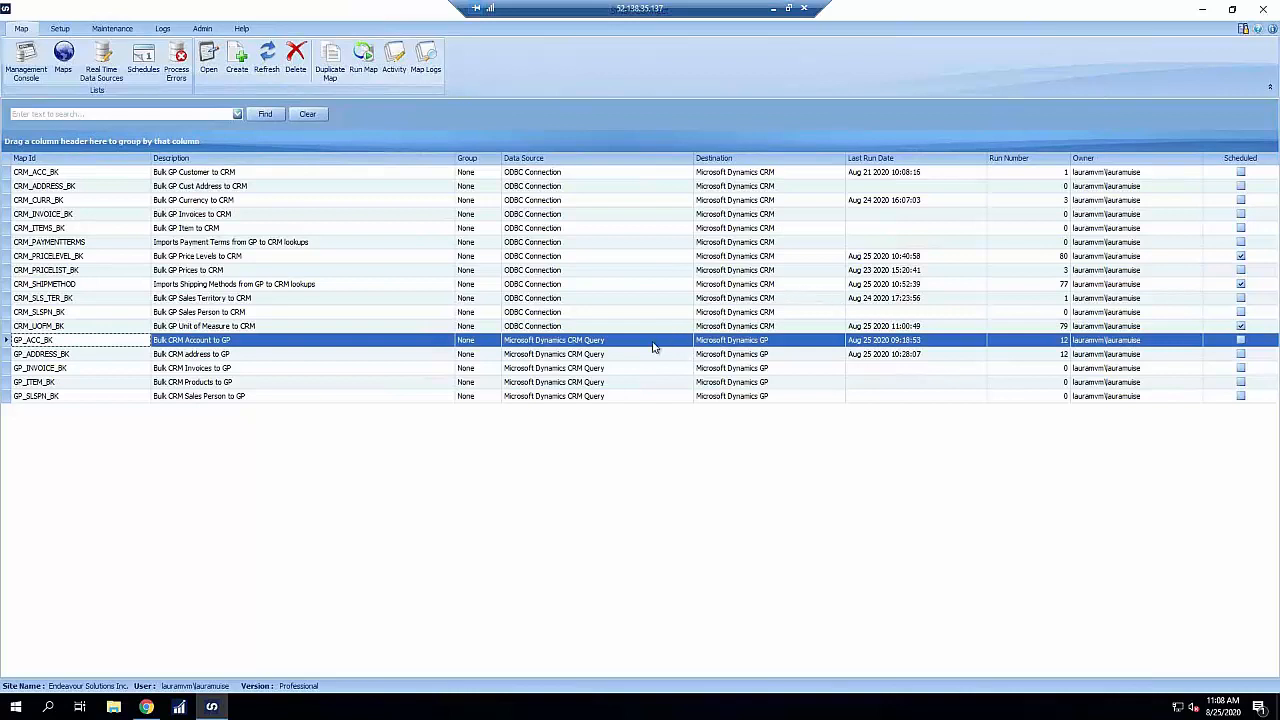
# Step: Delete the GP_ACC_BK Map Setup lock from the SmartConnect activity records, refresh the records and close the window
pyautogui.click(395, 65)
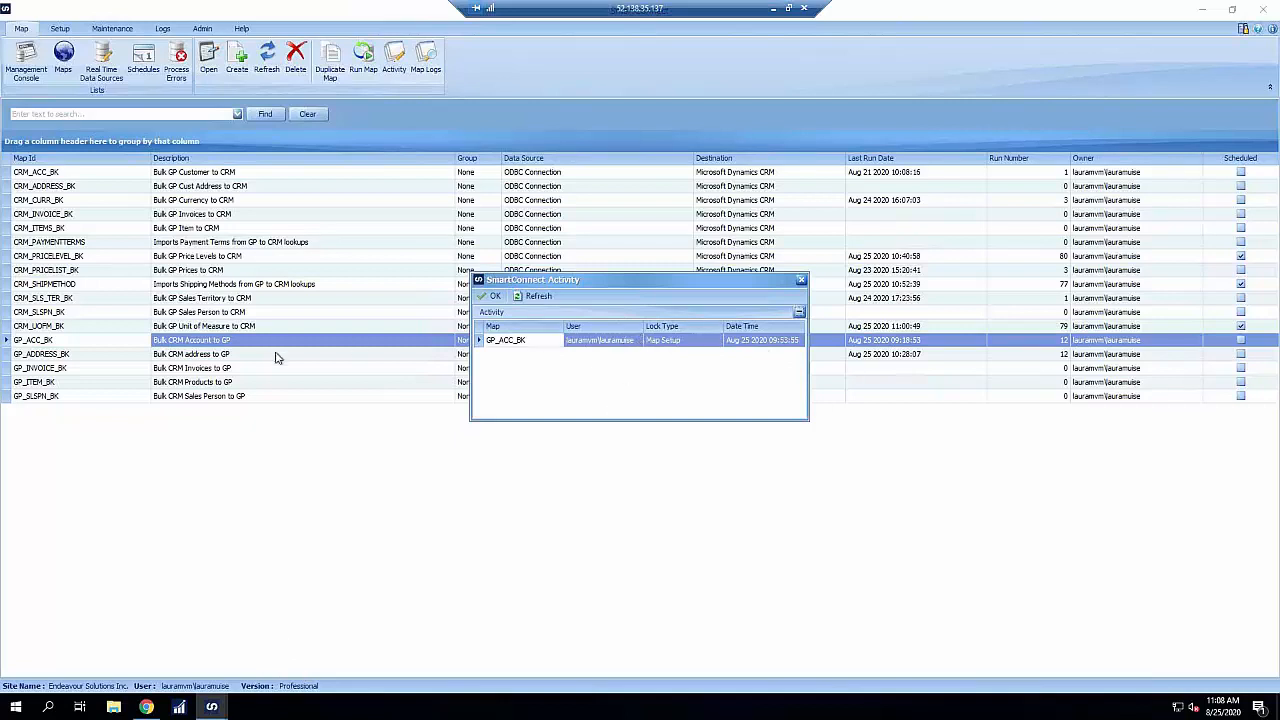
pyautogui.click(616, 342)
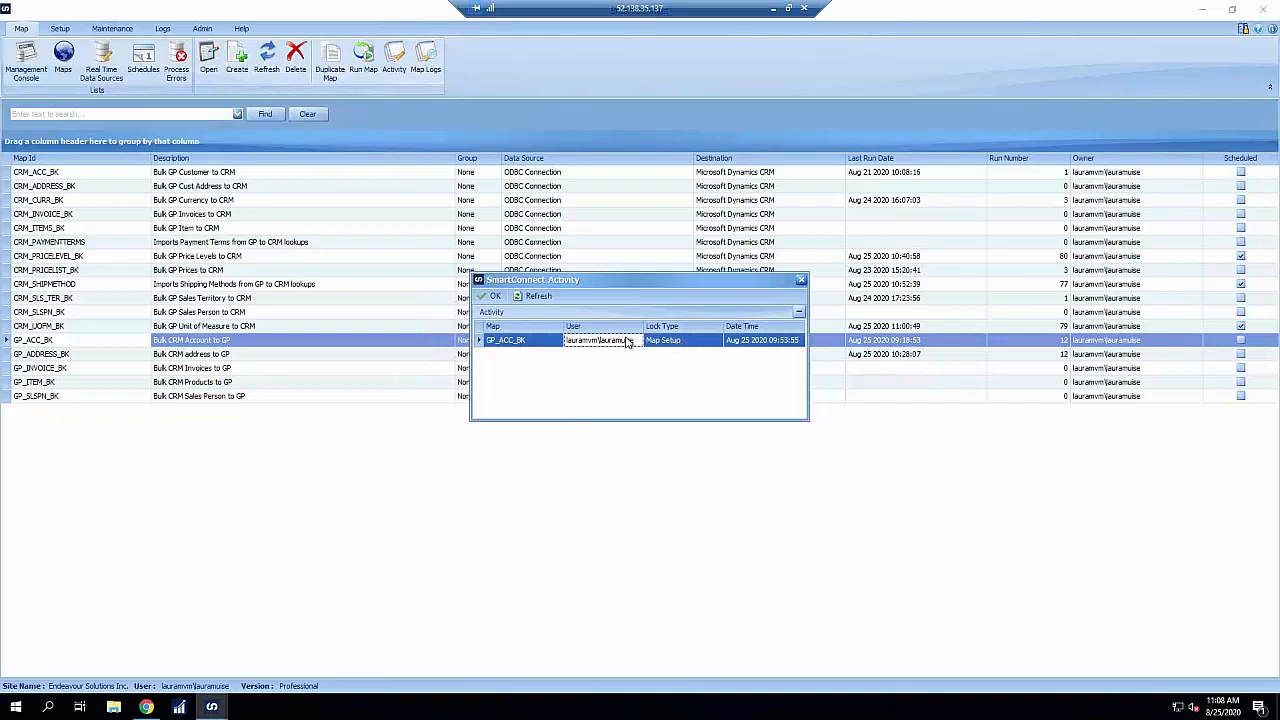
pyautogui.click(685, 342)
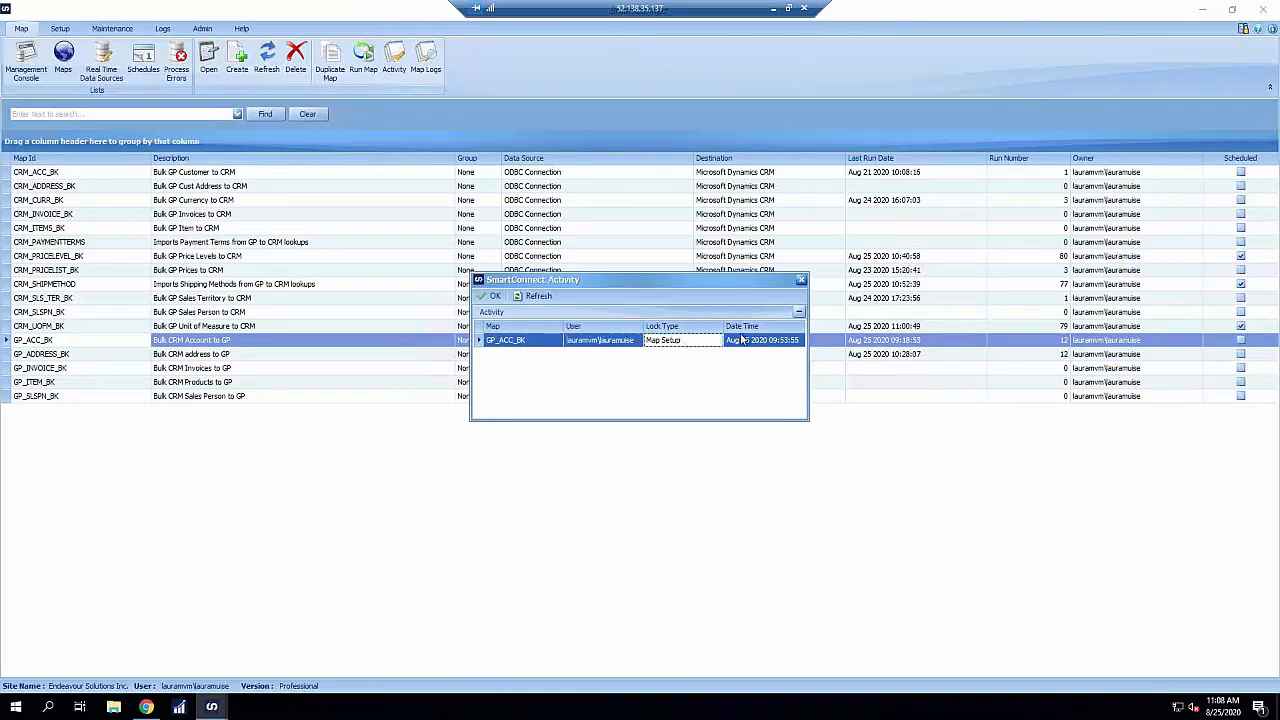
pyautogui.click(799, 315)
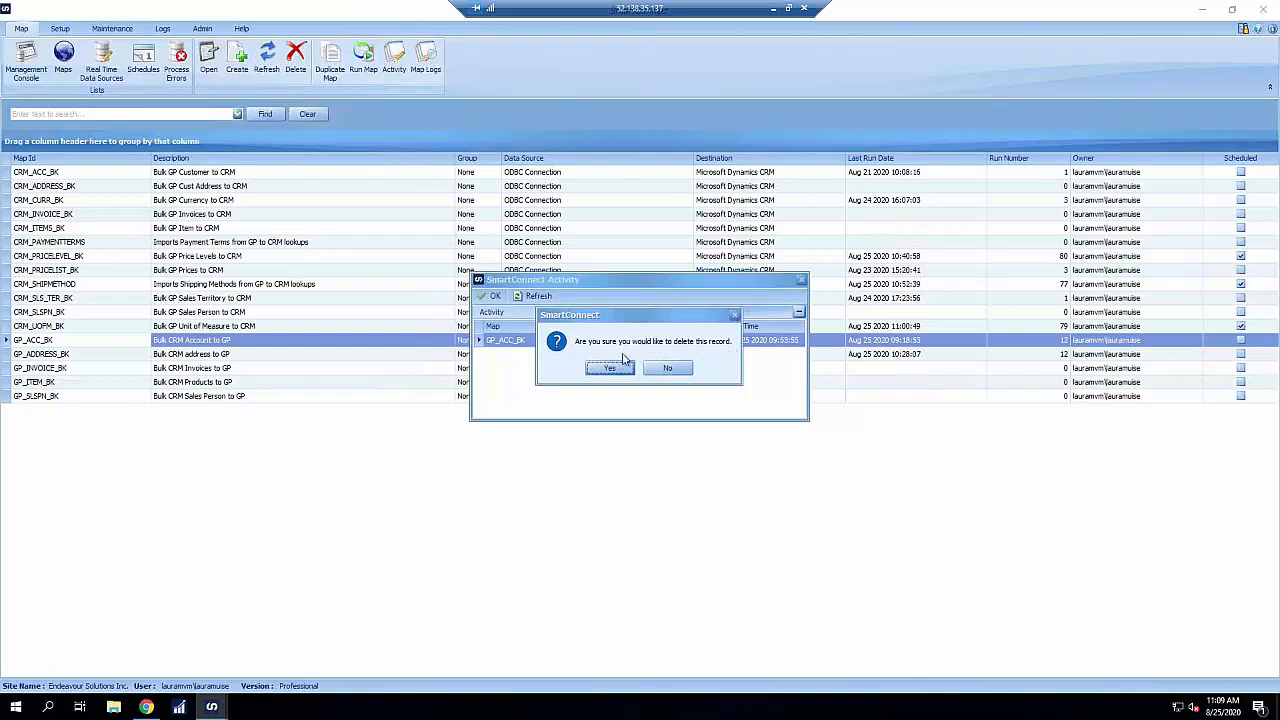
pyautogui.click(613, 369)
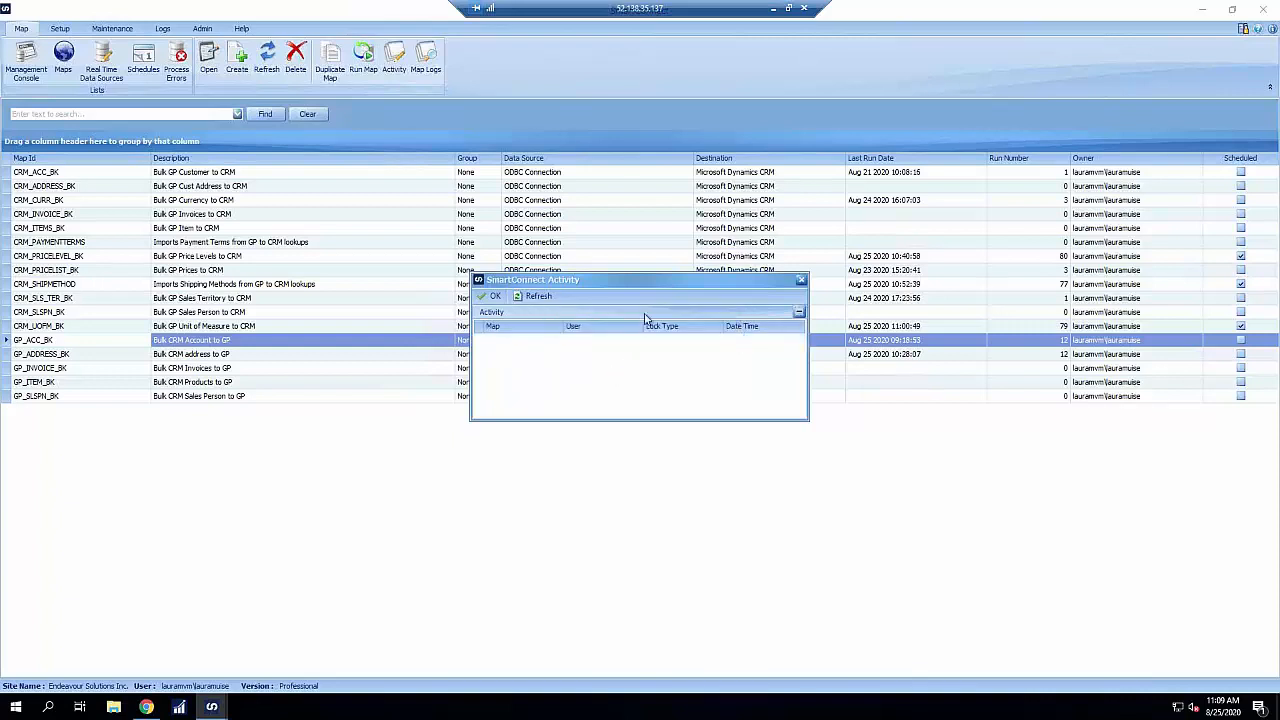
pyautogui.click(537, 298)
pyautogui.click(802, 281)
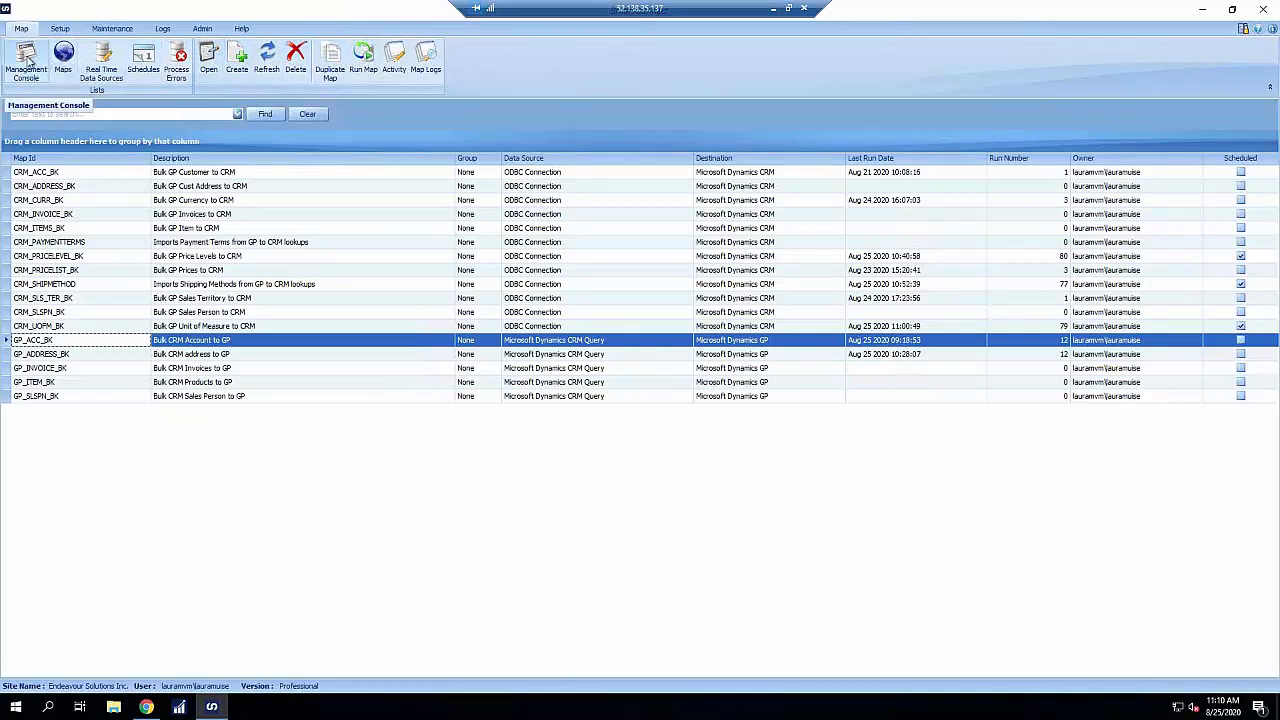
# Step: Open the Management Console and review the users, login dates and types of the recent logins
pyautogui.click(27, 61)
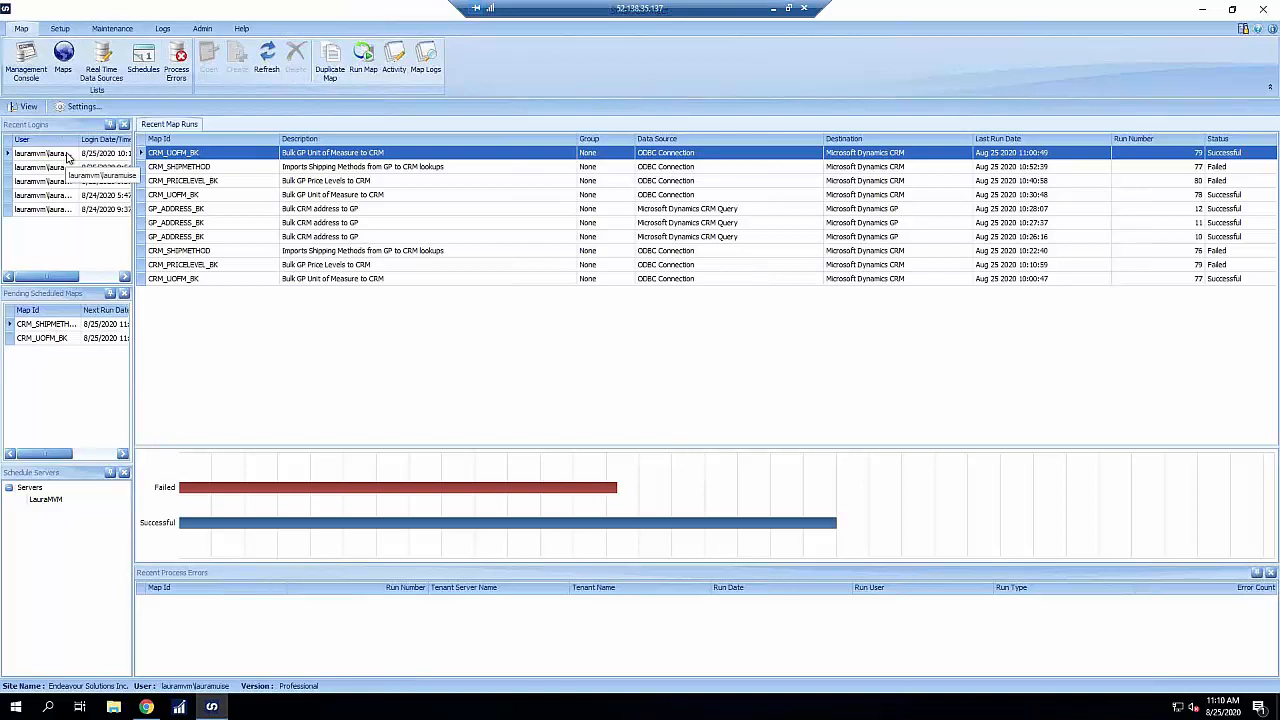
pyautogui.moveTo(42, 278); pyautogui.dragTo(71, 277)
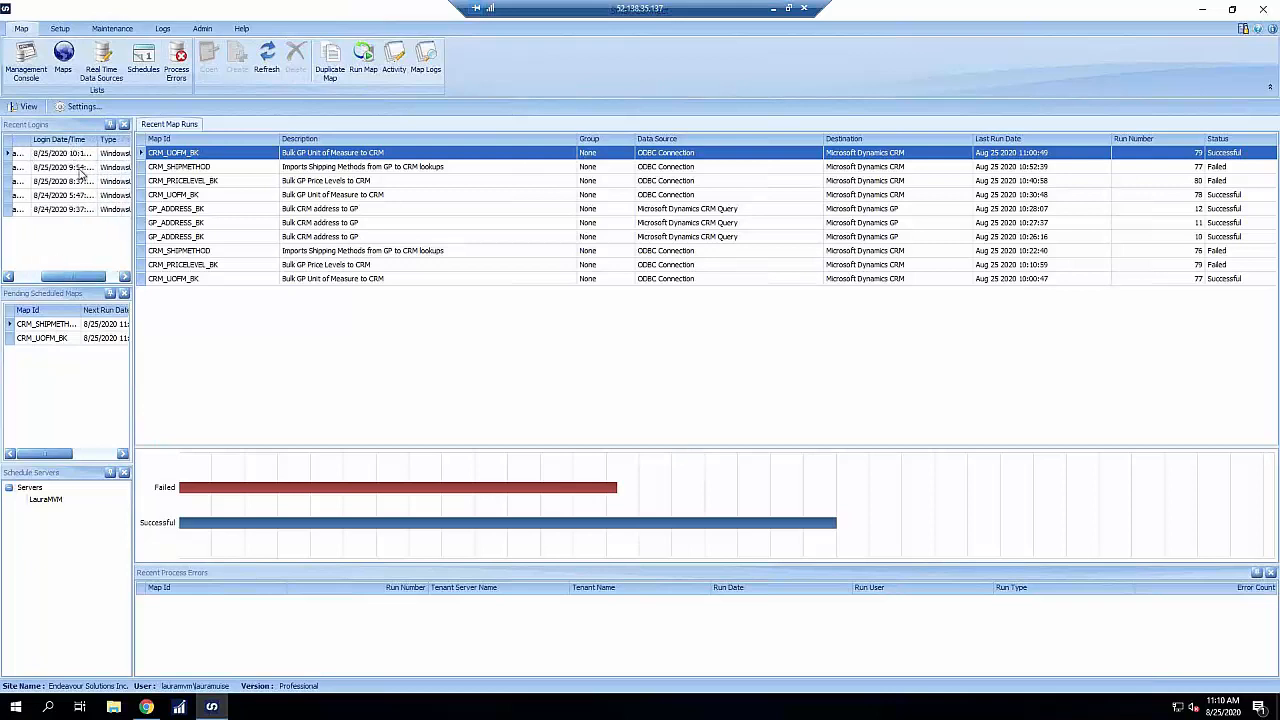
pyautogui.moveTo(86, 277); pyautogui.dragTo(101, 277)
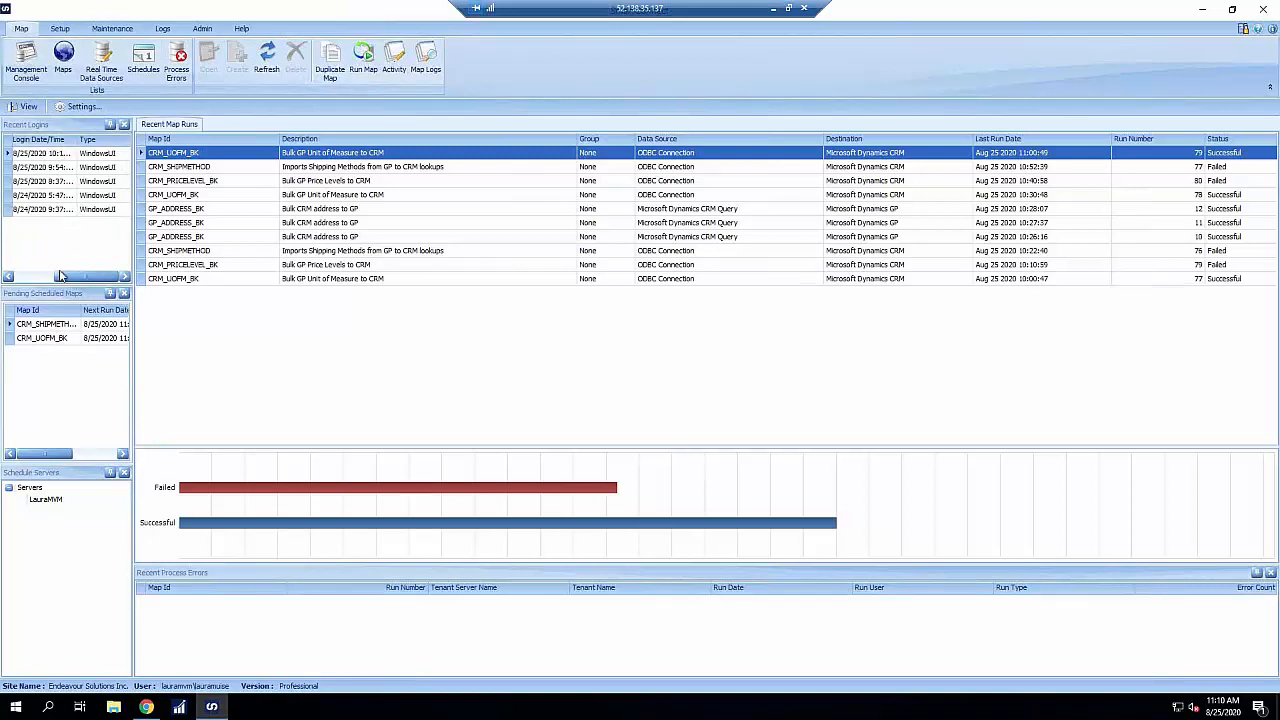
pyautogui.click(47, 277)
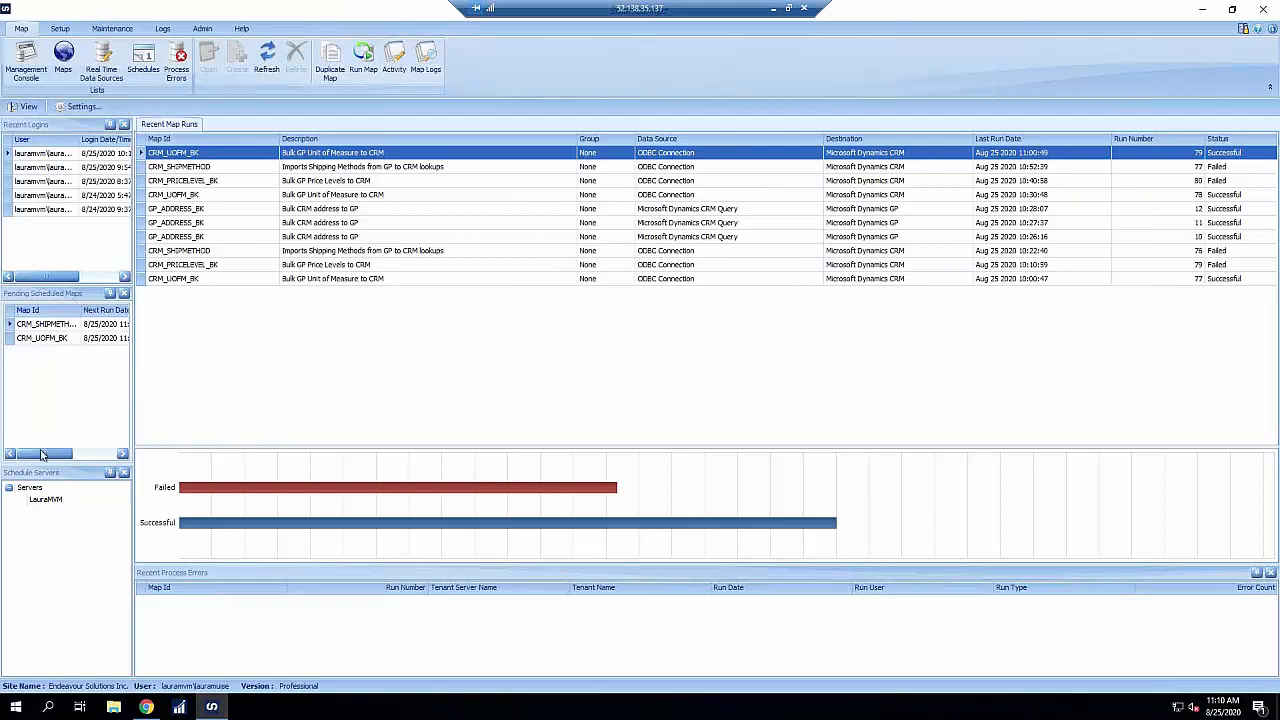
# Step: Review the next run date and last run success of the pending scheduled maps CRM_SHIPMETHOD and CRM_UOFM_BK
pyautogui.moveTo(45, 457)
pyautogui.mouseDown()
pyautogui.moveTo(58, 457)
pyautogui.moveTo(34, 456)
pyautogui.mouseUp()
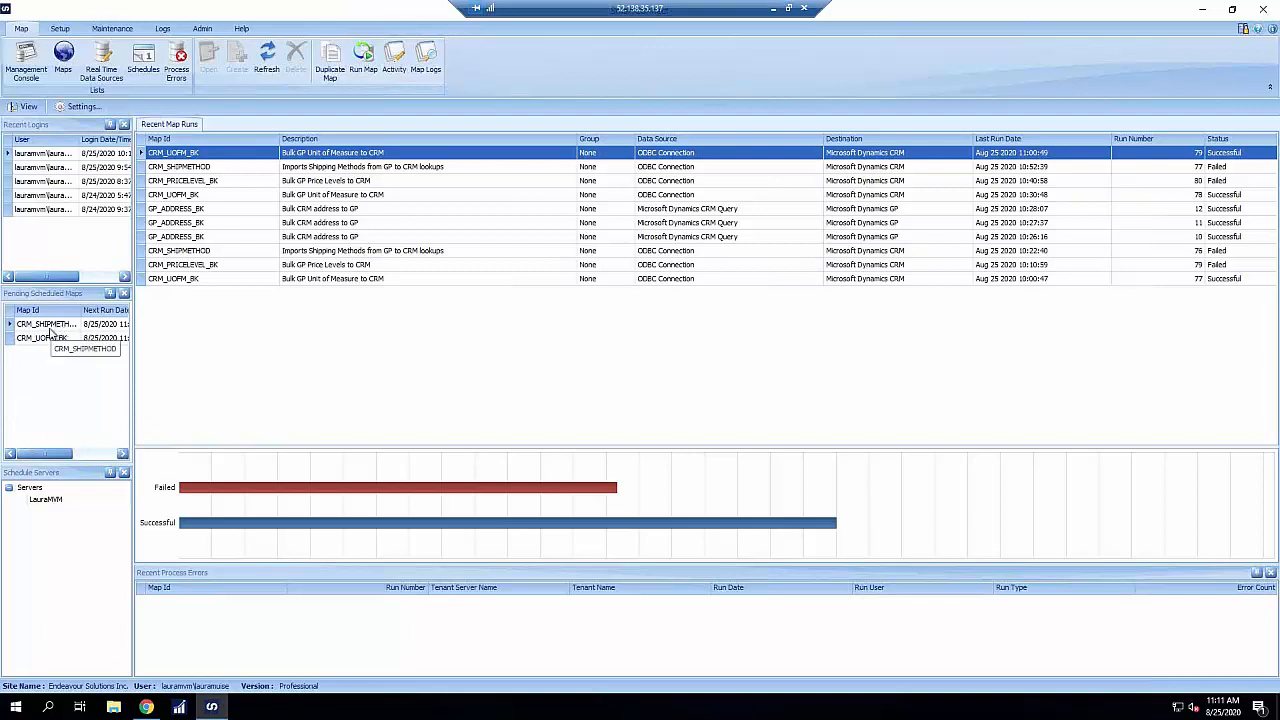
pyautogui.moveTo(35, 454); pyautogui.dragTo(71, 441)
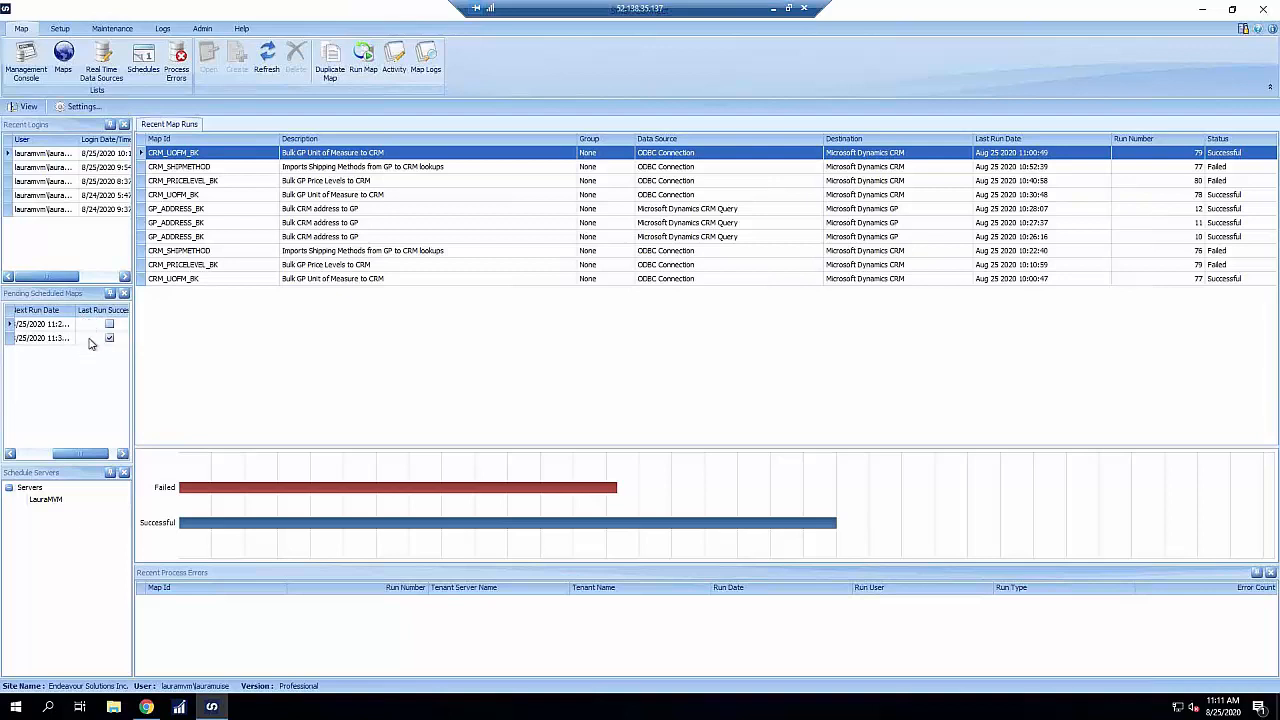
pyautogui.moveTo(88, 455); pyautogui.dragTo(50, 455)
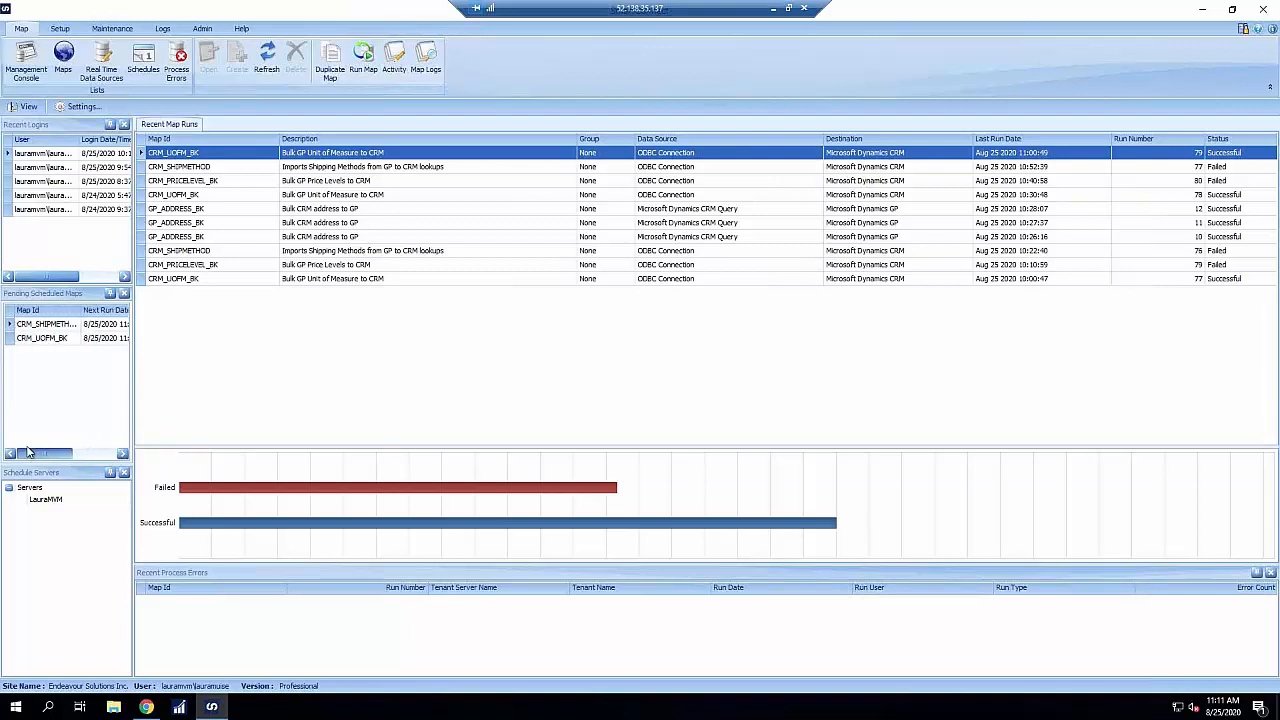
pyautogui.click(40, 338)
pyautogui.moveTo(42, 457); pyautogui.dragTo(88, 457)
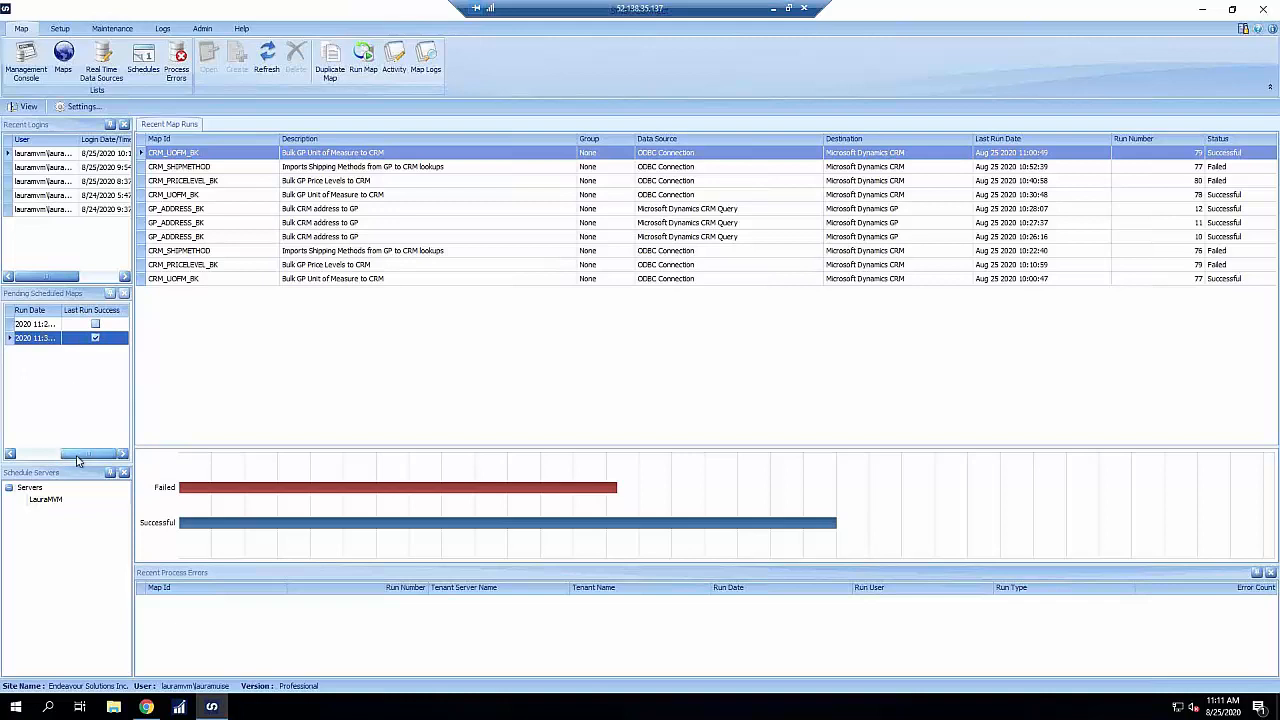
# Step: Recheck the pending scheduled maps' columns and compare the run numbers and statuses of the GP_ADDRESS_BK runs among the recent map runs
pyautogui.moveTo(84, 459); pyautogui.dragTo(57, 457)
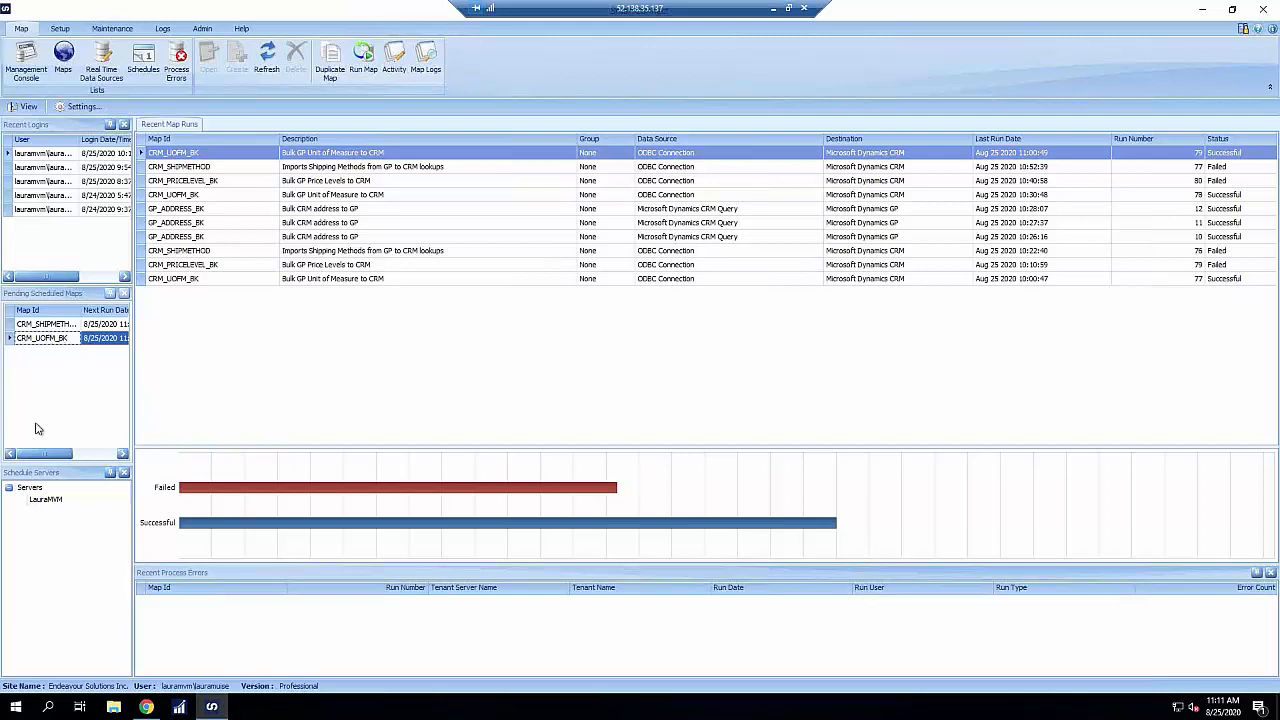
pyautogui.moveTo(35, 457); pyautogui.dragTo(72, 456)
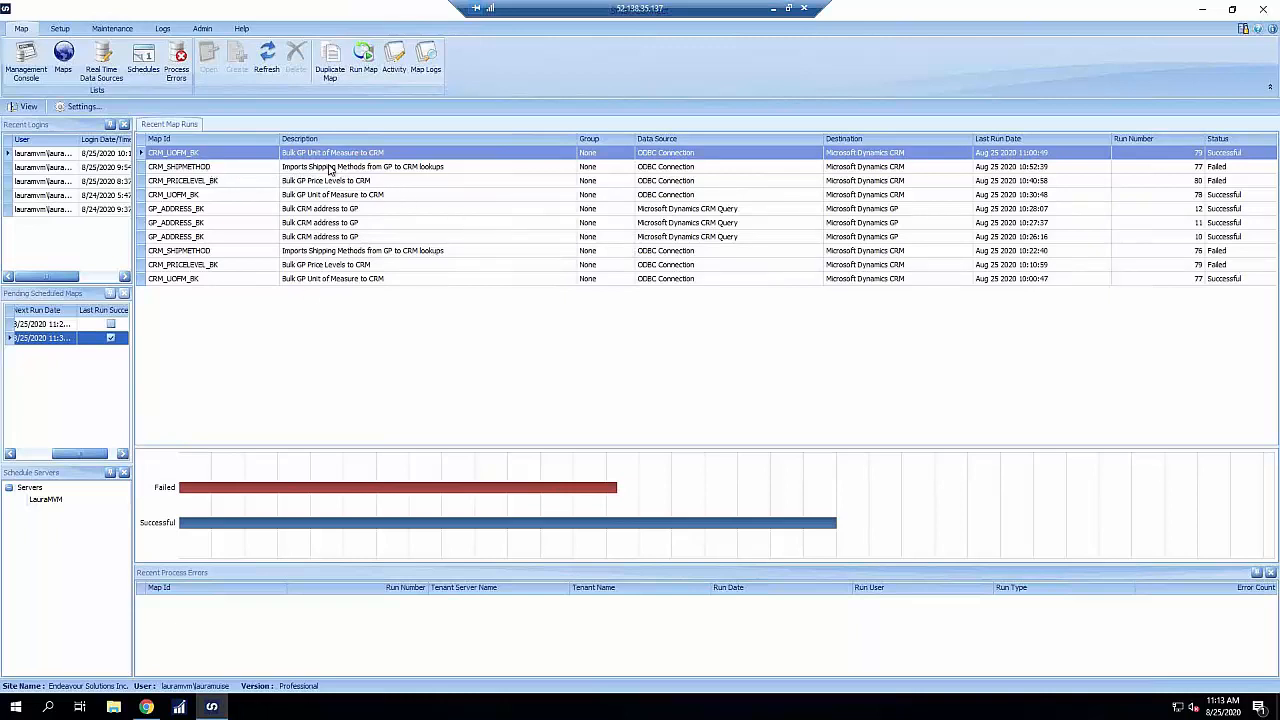
pyautogui.click(200, 211)
pyautogui.click(202, 223)
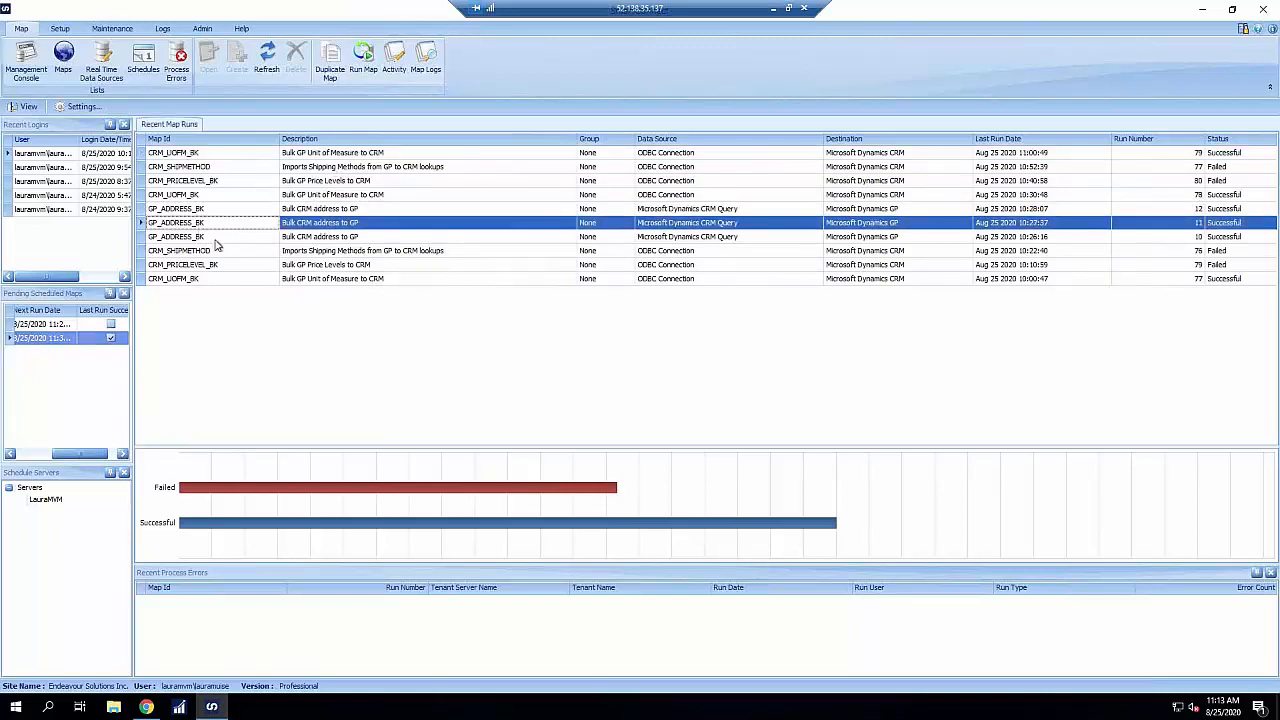
pyautogui.click(215, 240)
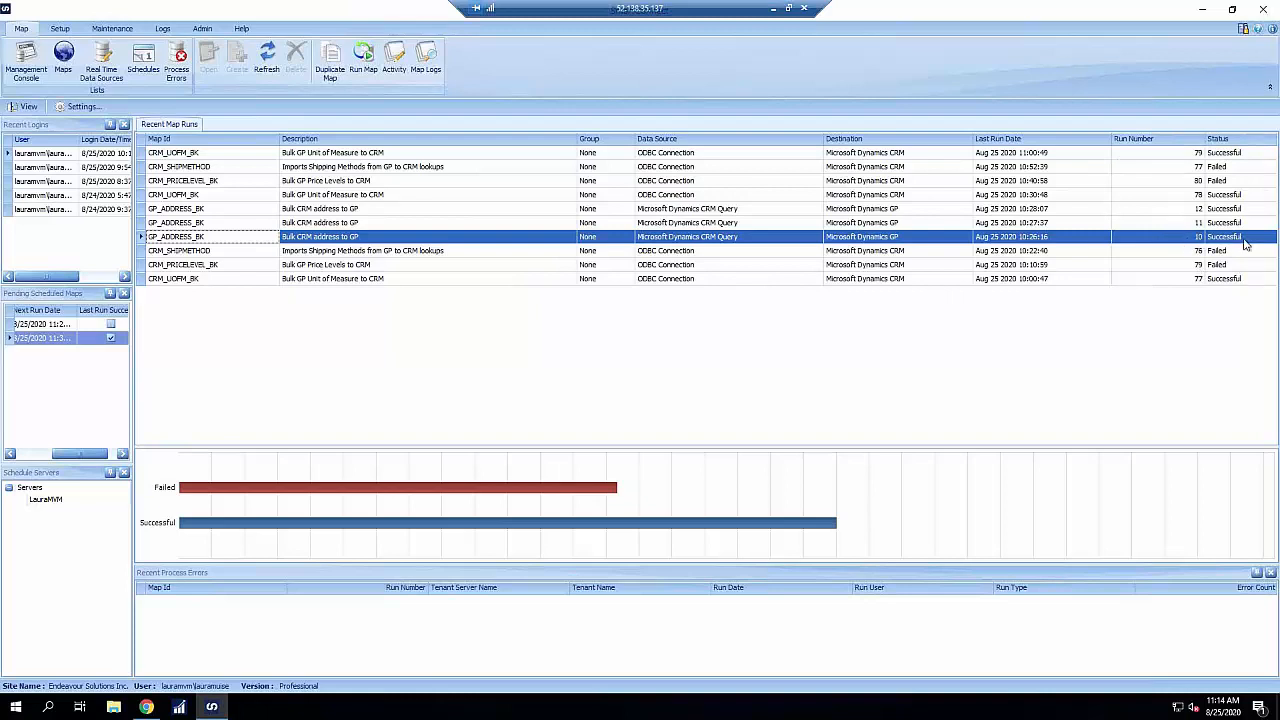
pyautogui.click(1198, 225)
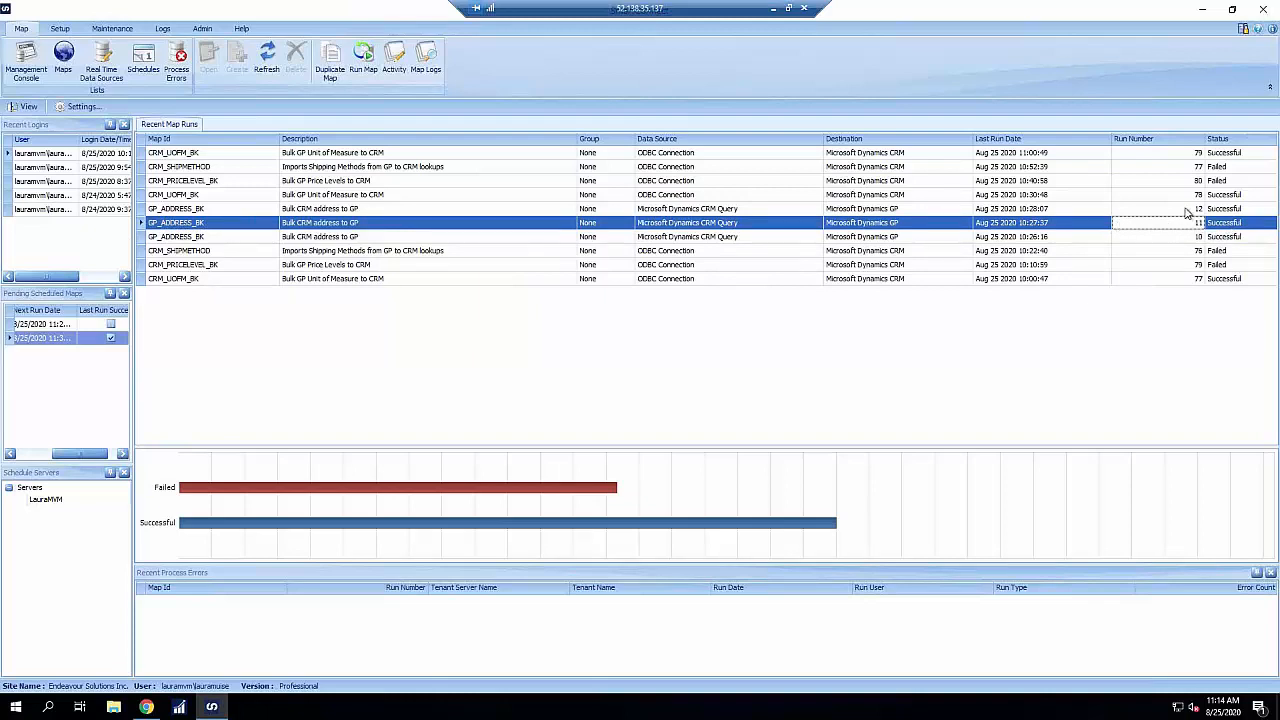
pyautogui.click(1187, 210)
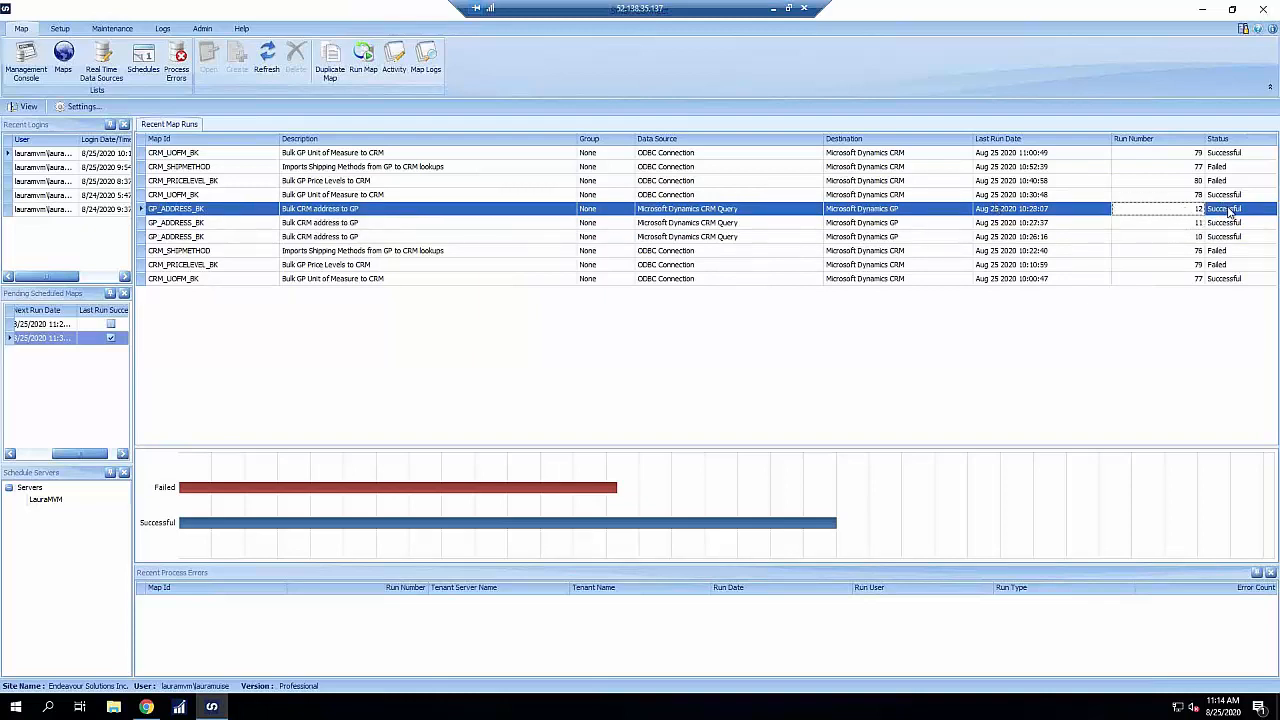
pyautogui.click(1152, 196)
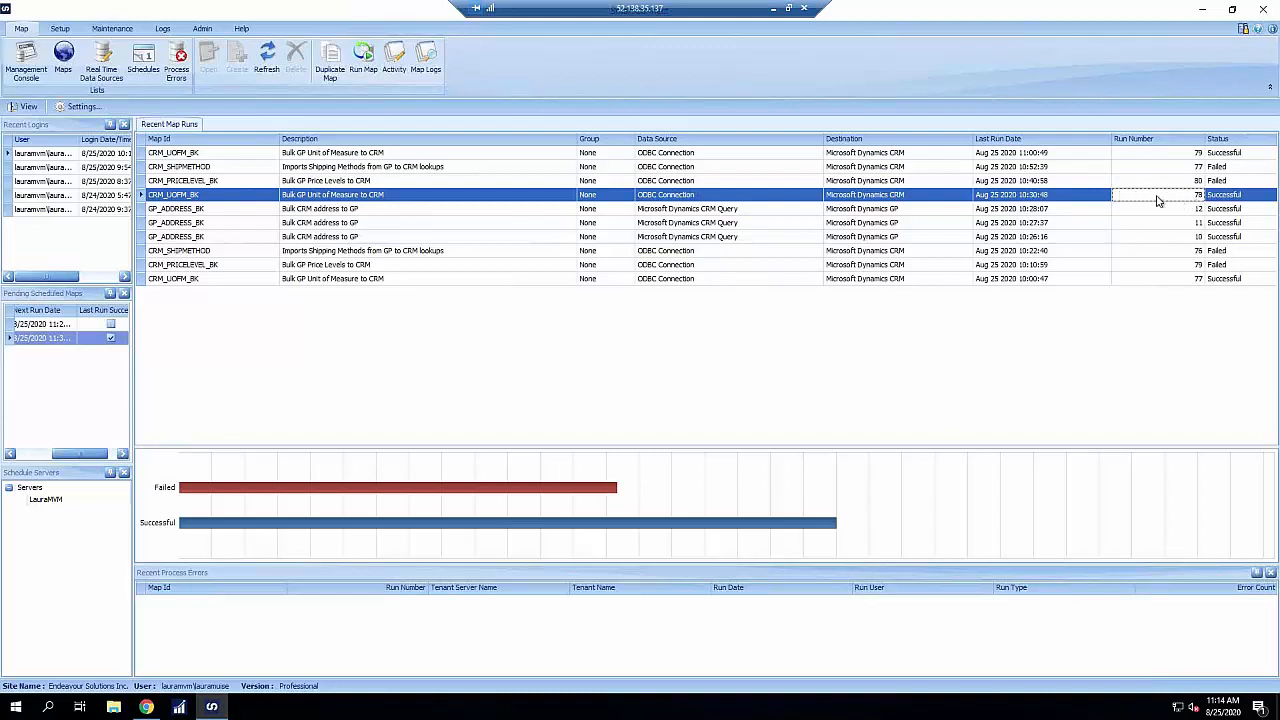
pyautogui.click(1190, 210)
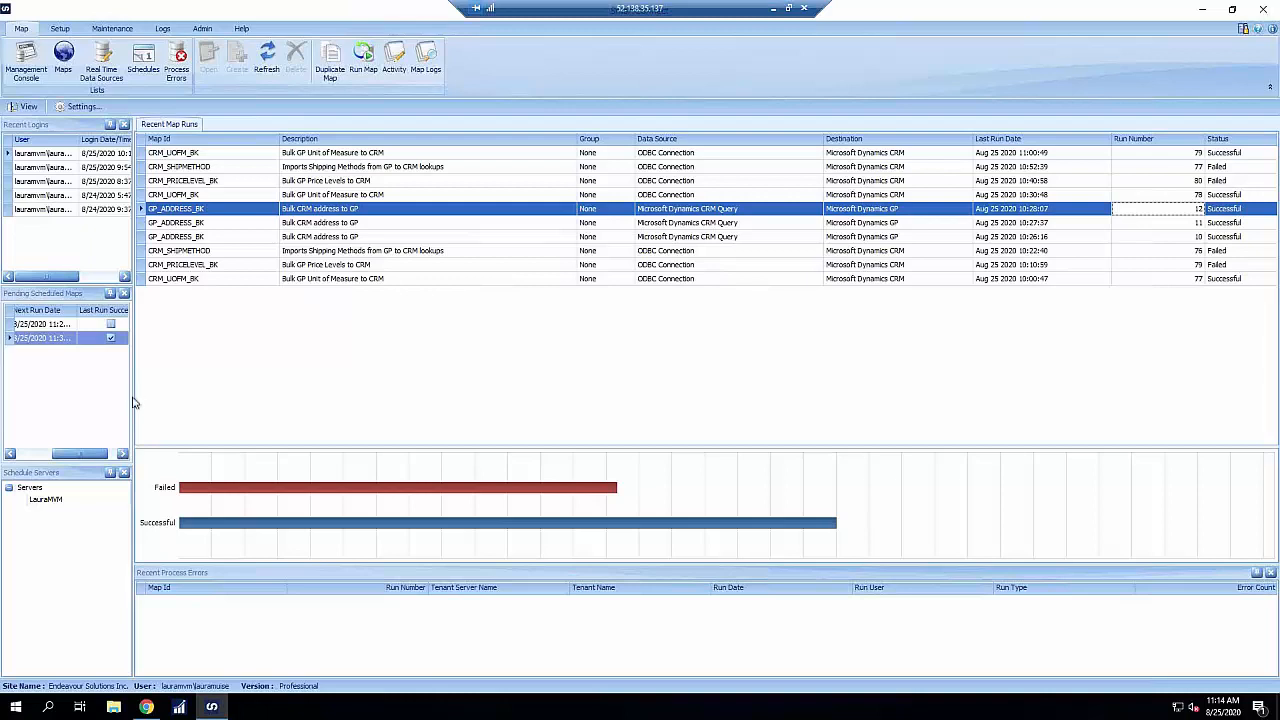
# Step: Widen the Recent Logins and Pending Scheduled Maps panes and dock the Schedule Servers pane between them
pyautogui.moveTo(133, 397); pyautogui.dragTo(297, 390)
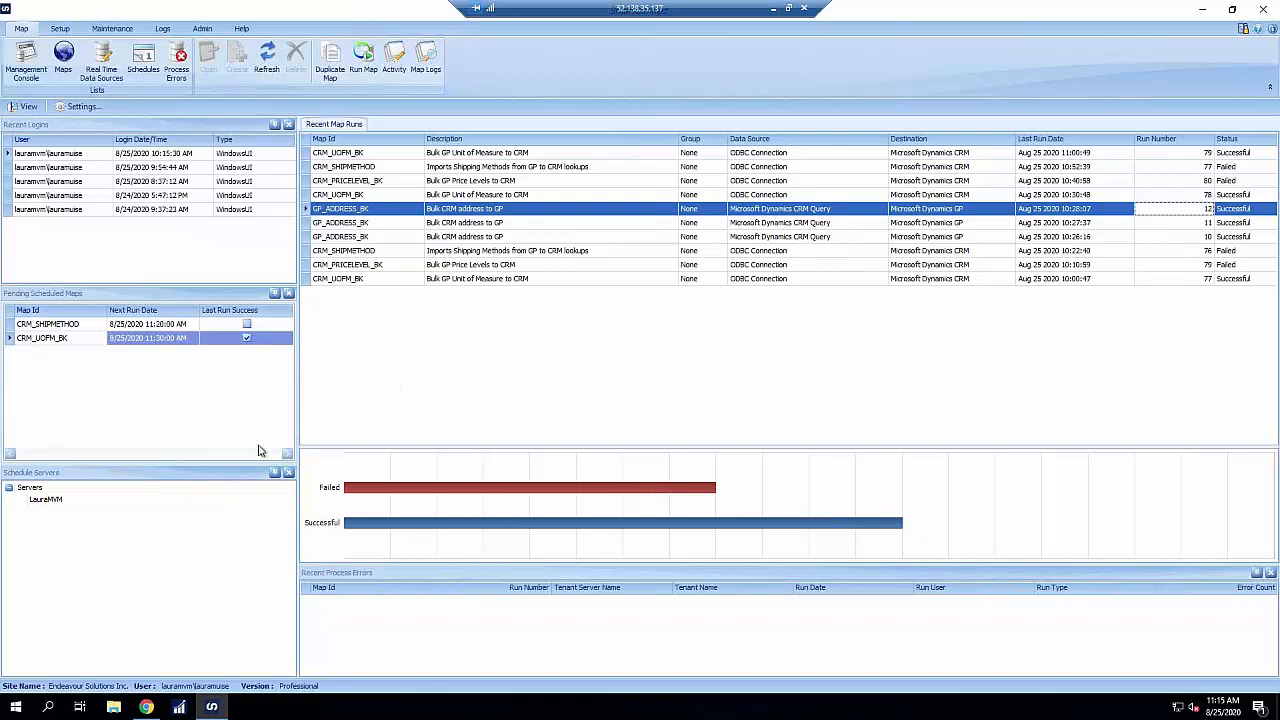
pyautogui.click(169, 476)
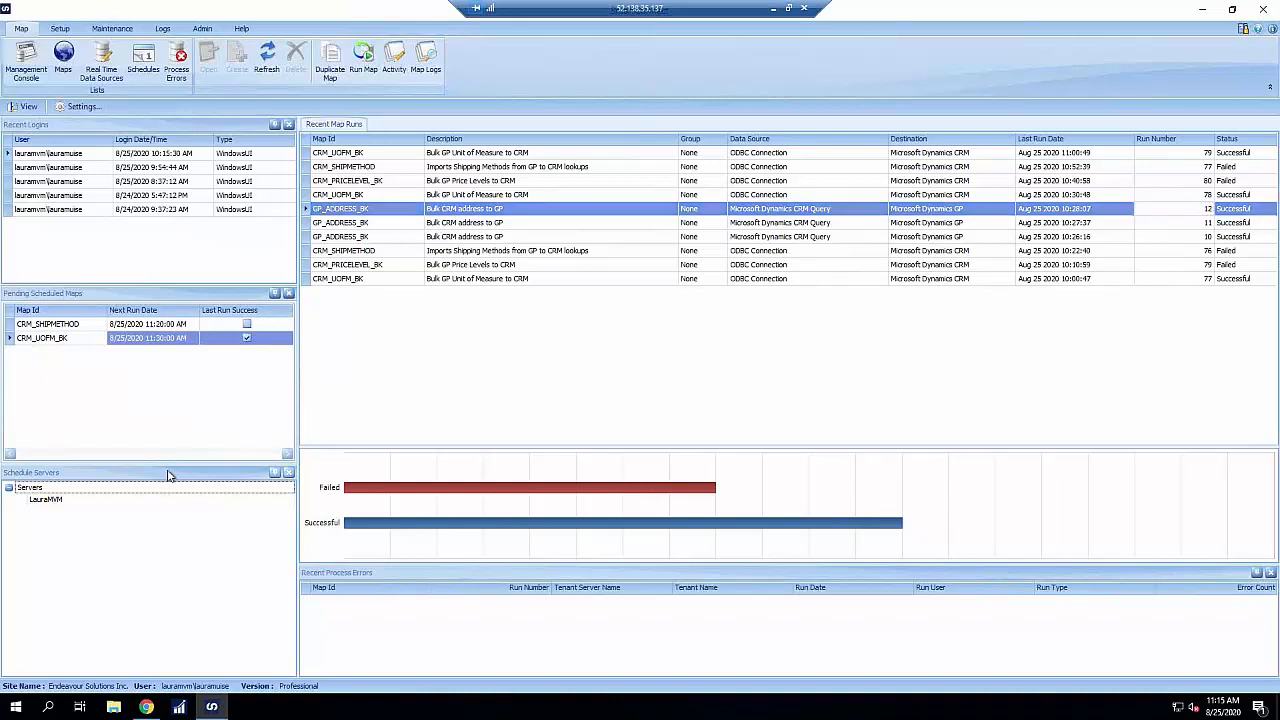
pyautogui.moveTo(169, 470); pyautogui.dragTo(148, 283)
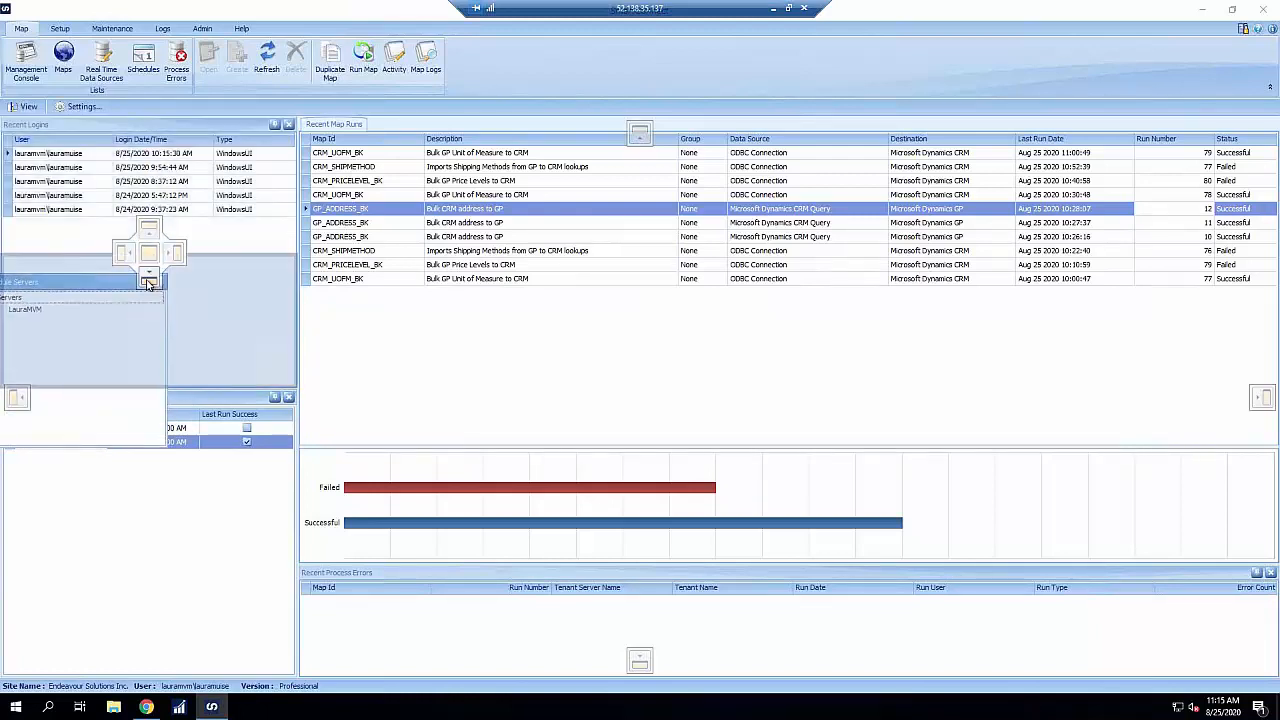
pyautogui.moveTo(148, 283); pyautogui.dragTo(151, 282)
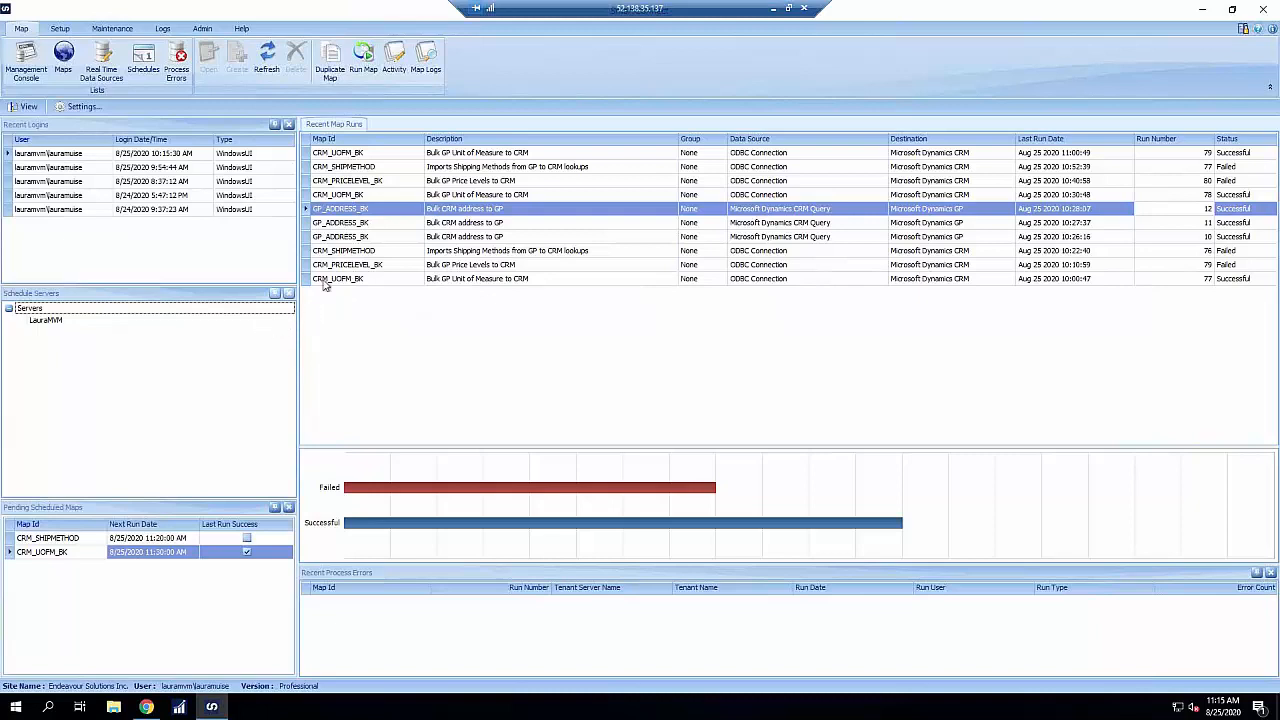
pyautogui.click(358, 131)
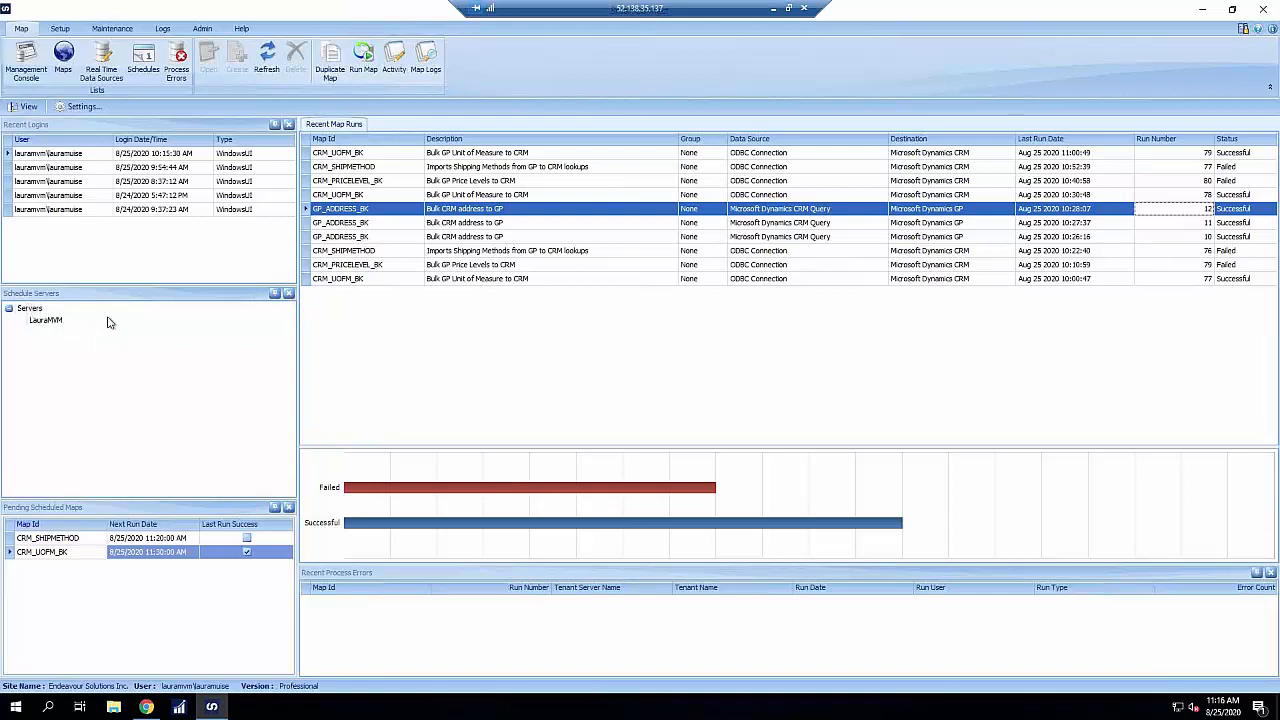
# Step: Close the Schedule Servers and Recent Process Errors panes
pyautogui.click(289, 294)
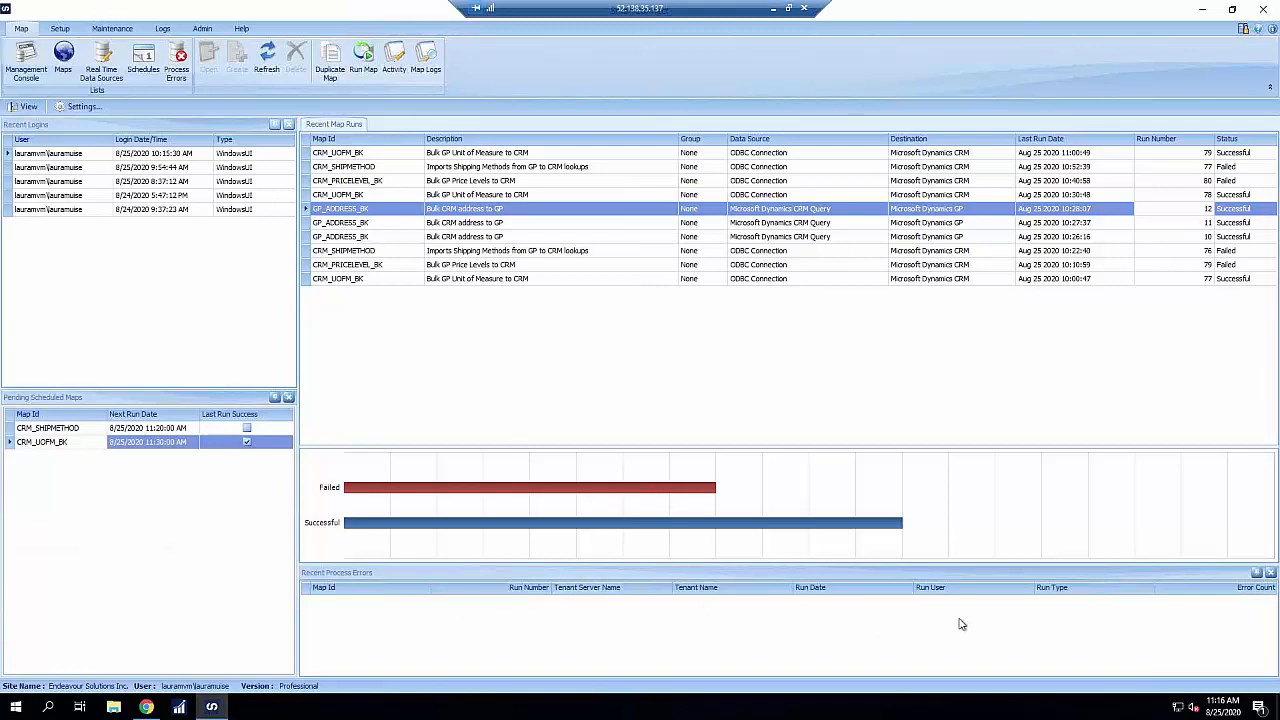
pyautogui.click(1272, 578)
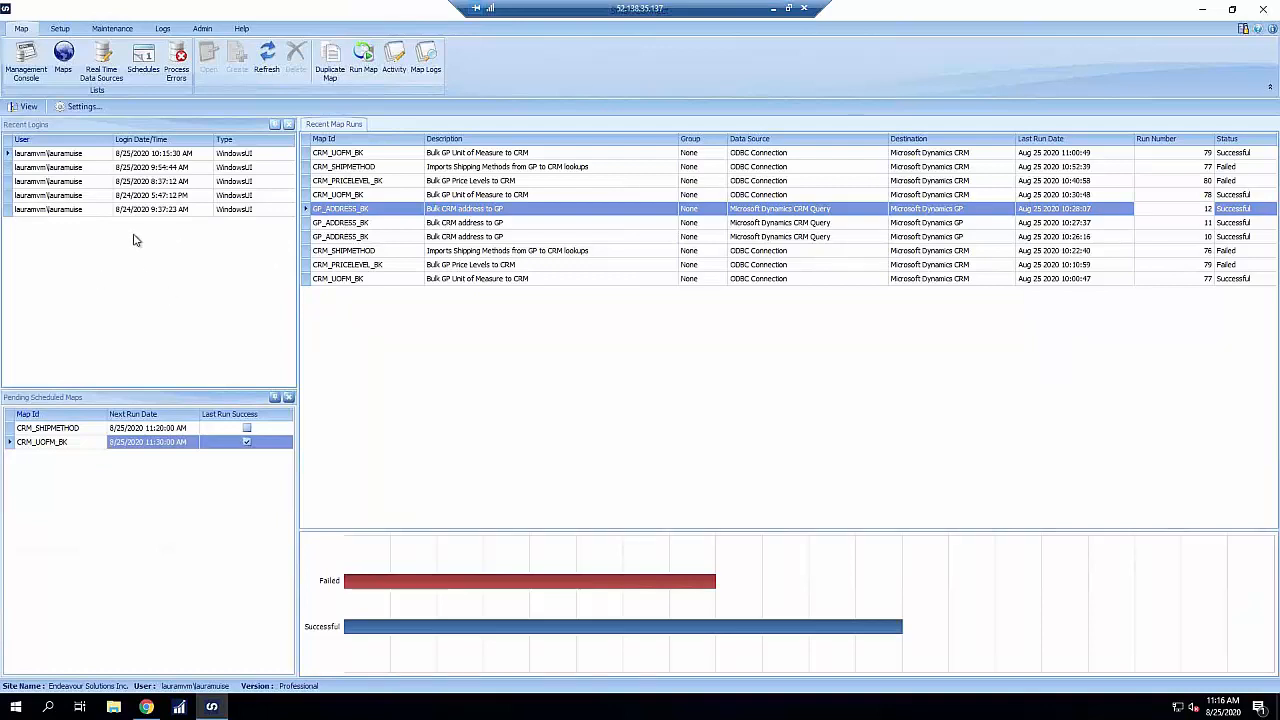
# Step: Show the Schedule Servers pane again through the console's view options and hide it once more
pyautogui.click(27, 106)
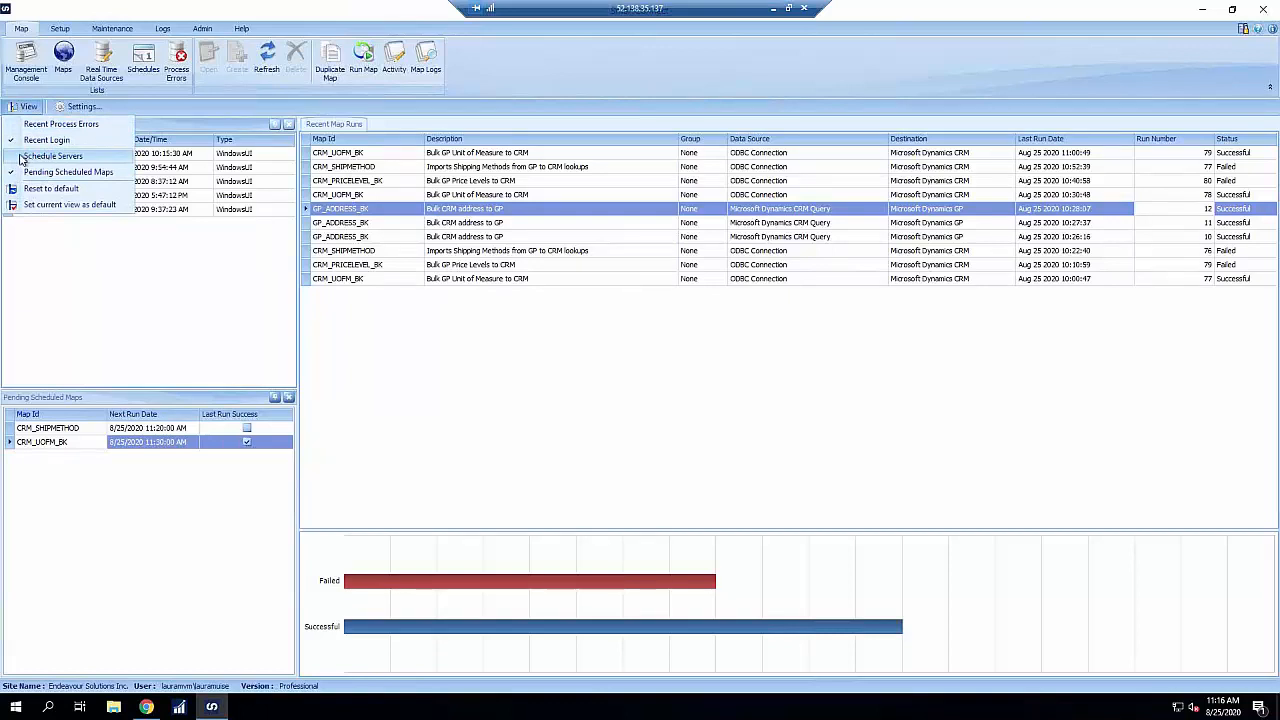
pyautogui.click(22, 157)
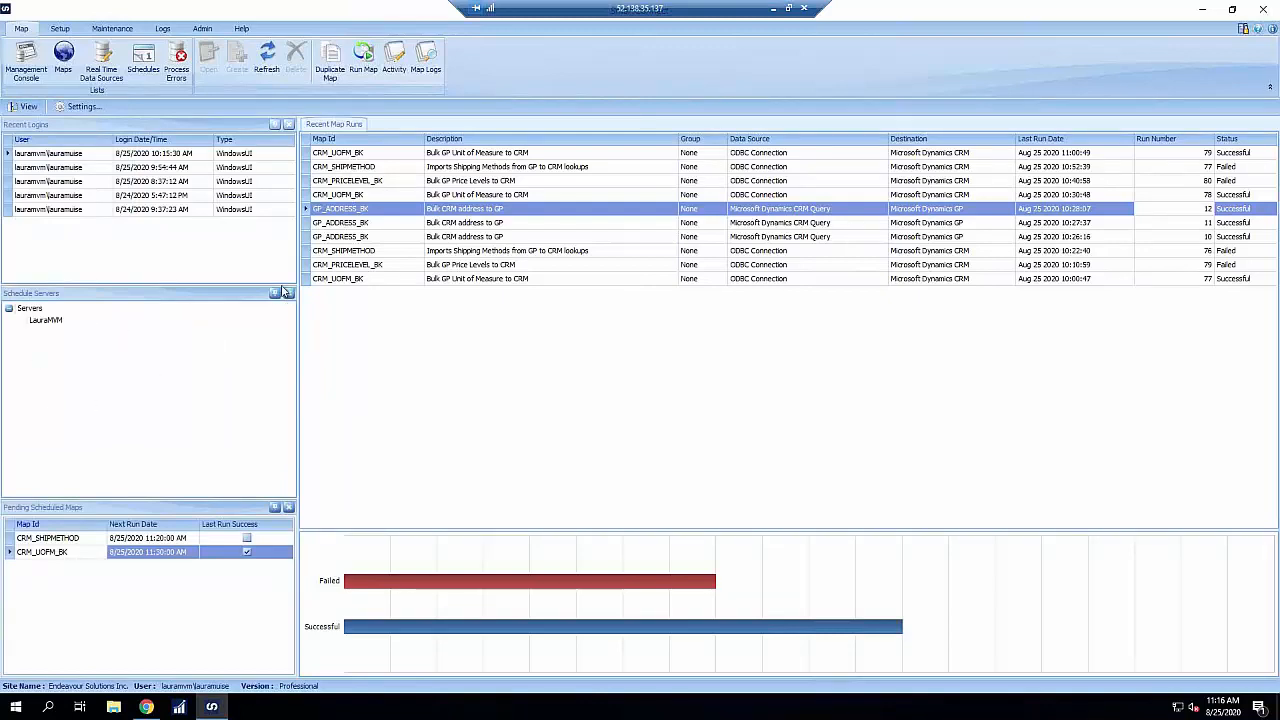
pyautogui.click(24, 106)
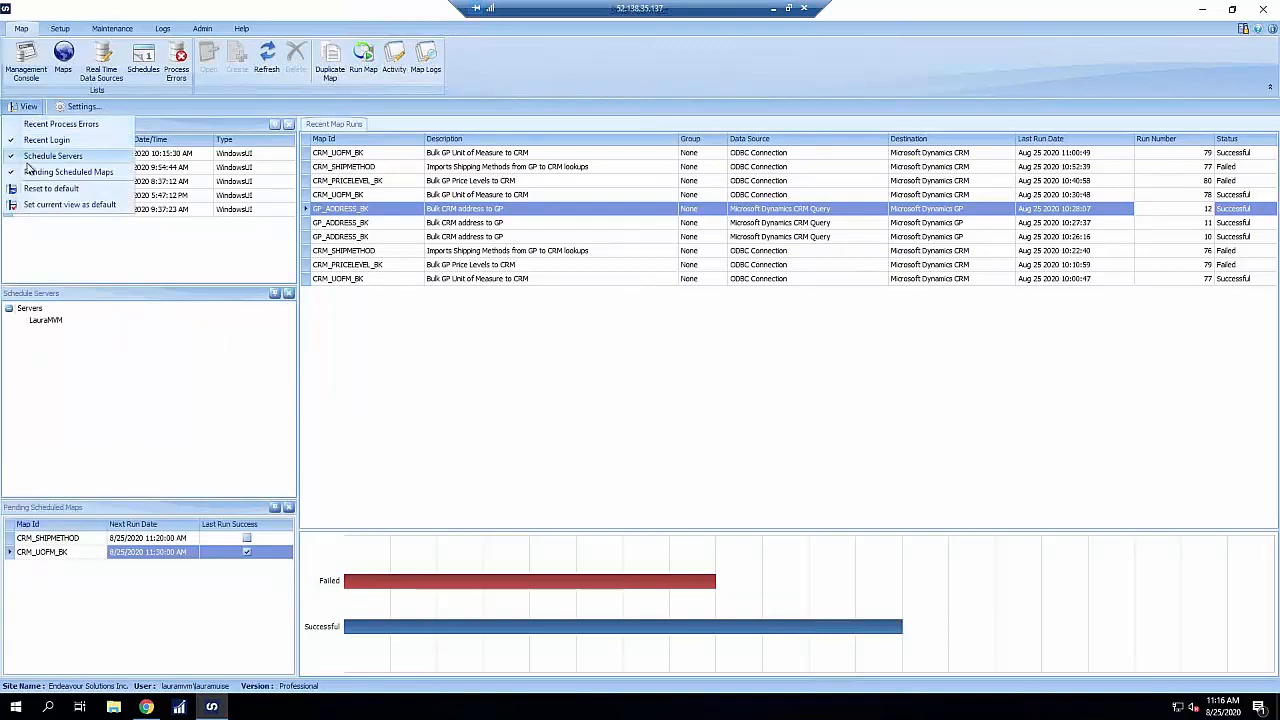
pyautogui.click(21, 158)
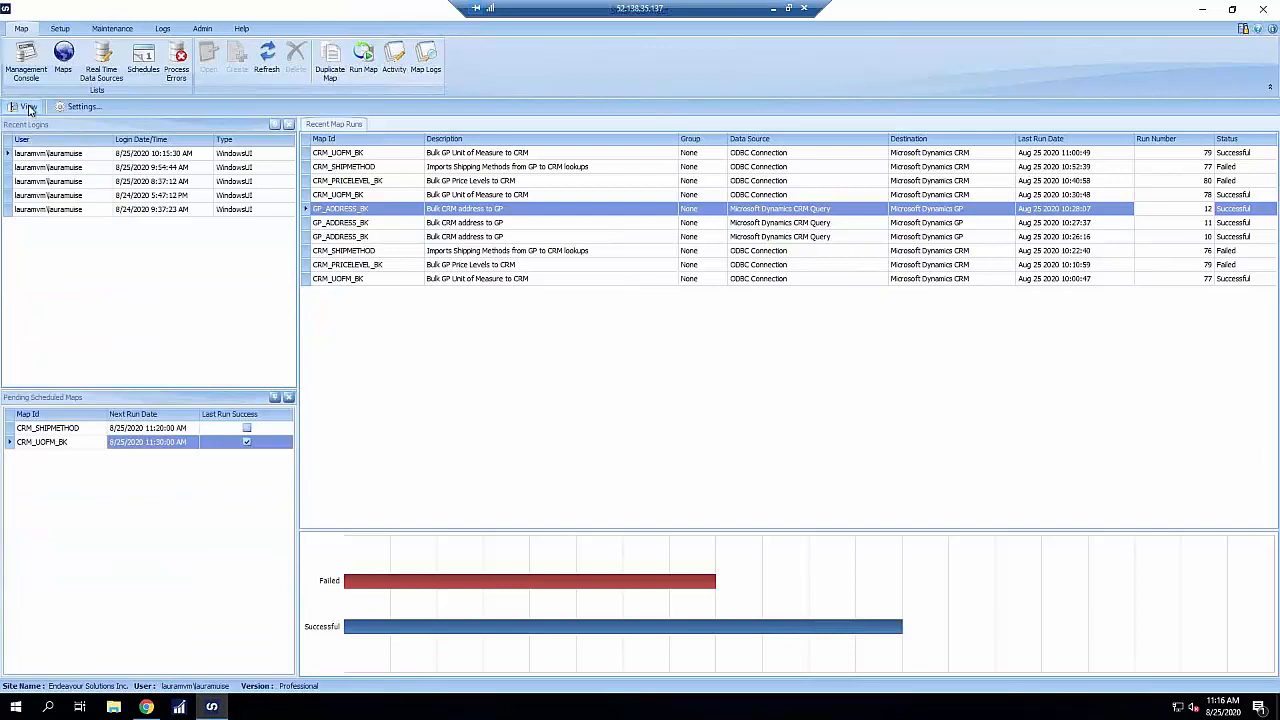
# Step: Examine the view options for resetting the console layout to default and setting the current view as default
pyautogui.click(24, 106)
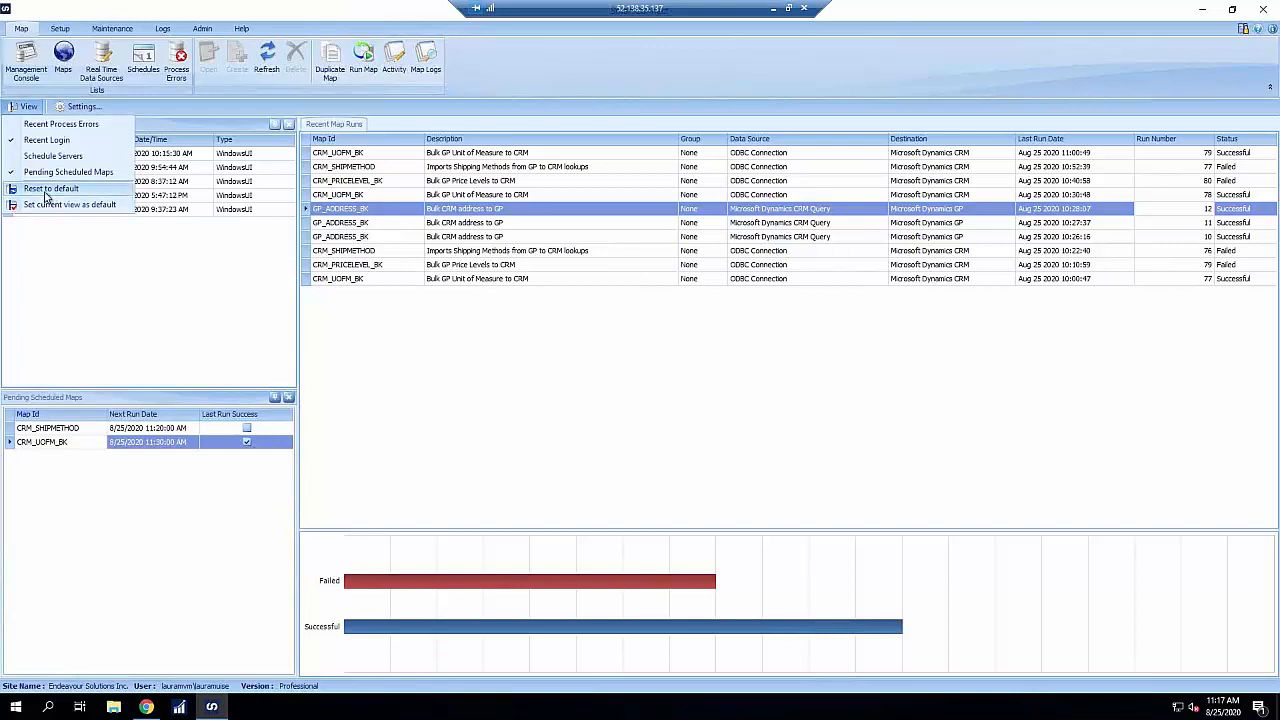
pyautogui.click(207, 292)
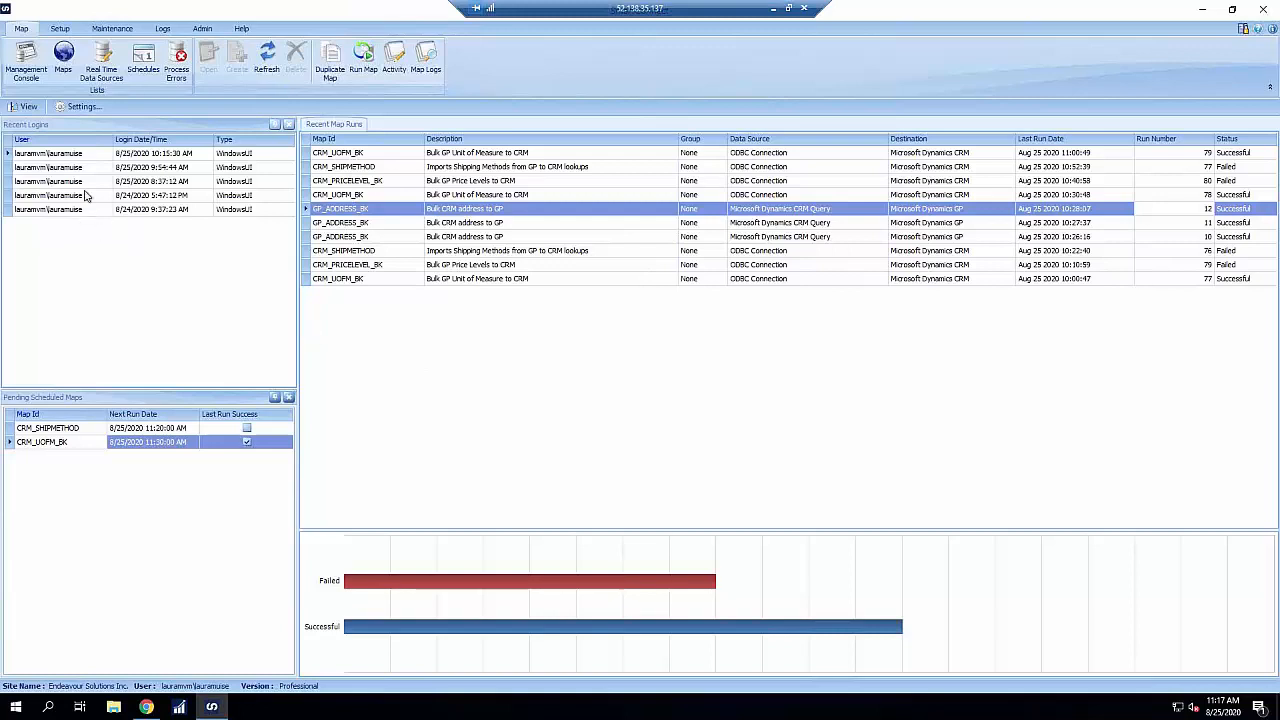
pyautogui.click(18, 107)
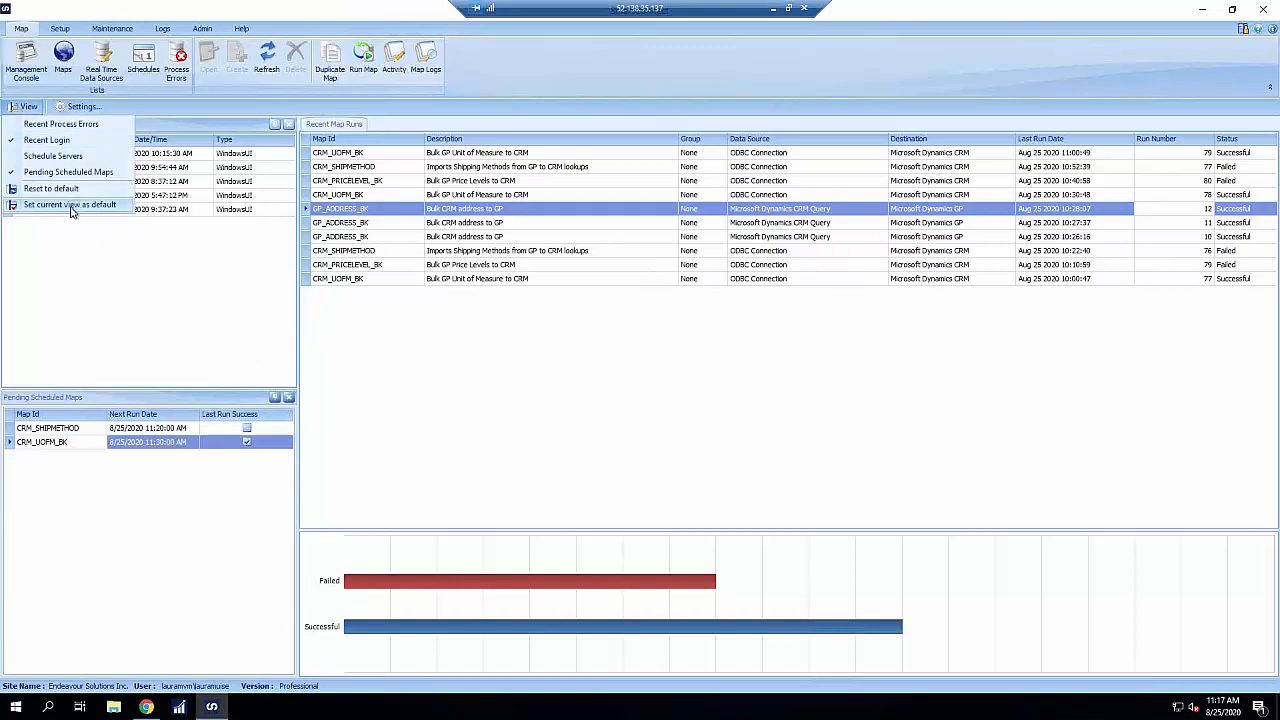
pyautogui.click(228, 301)
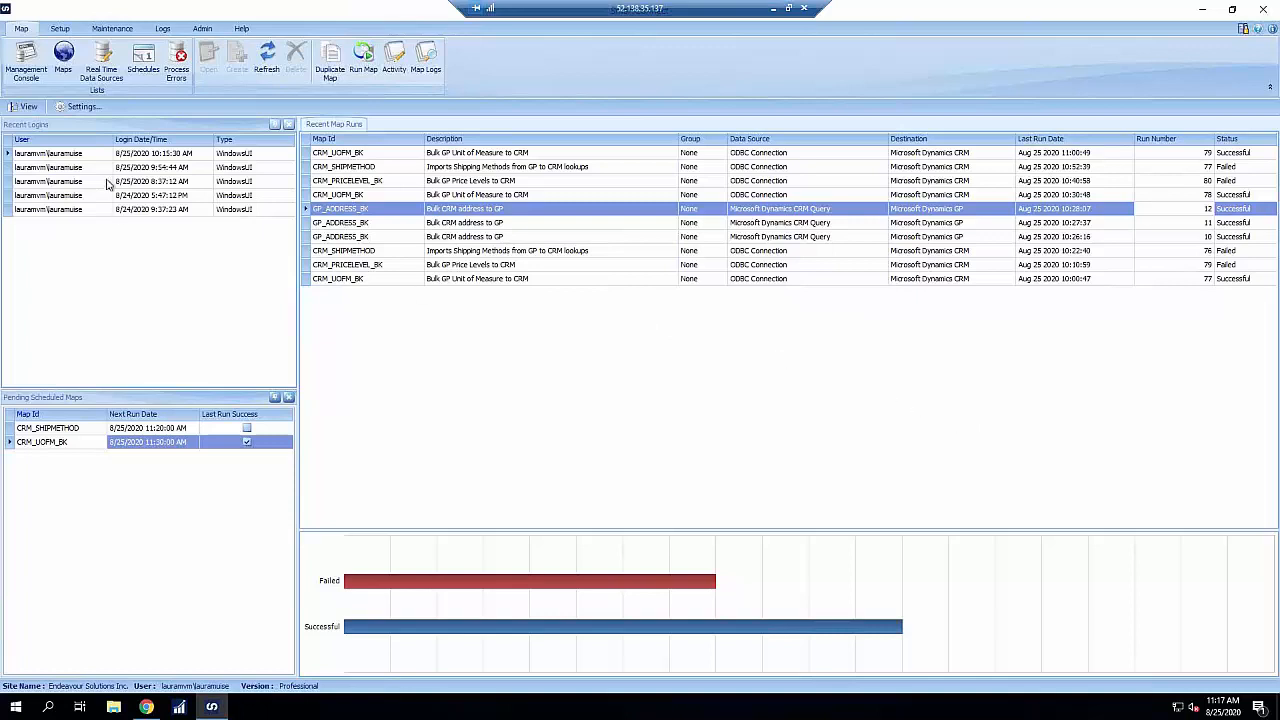
# Step: Set the management settings to show the last 1000 recent map runs and apply them
pyautogui.click(83, 106)
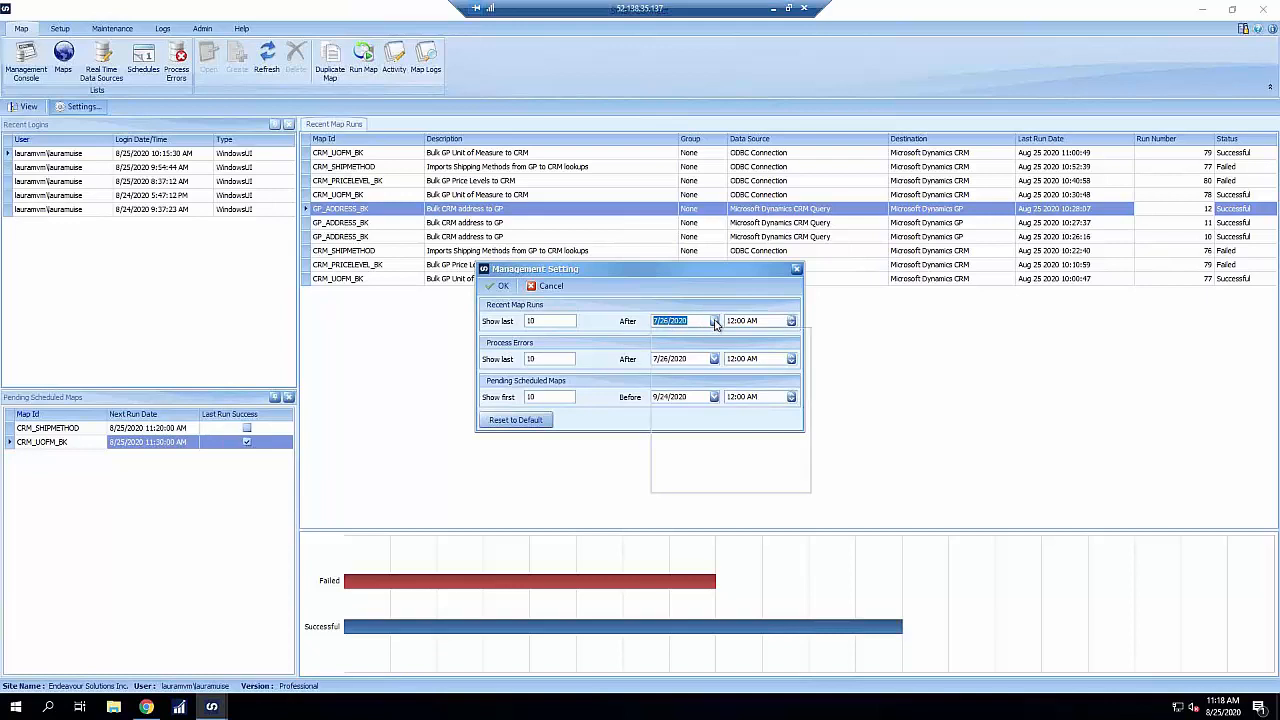
pyautogui.click(714, 321)
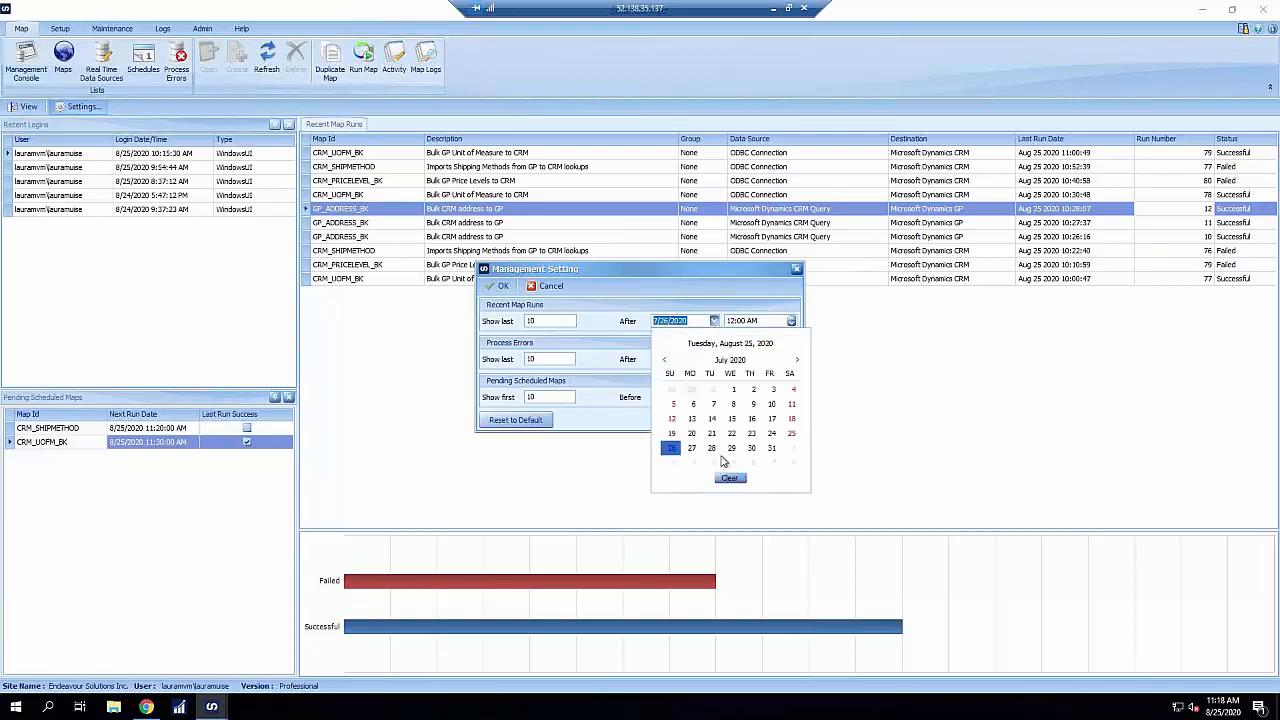
pyautogui.click(599, 321)
pyautogui.click(544, 321)
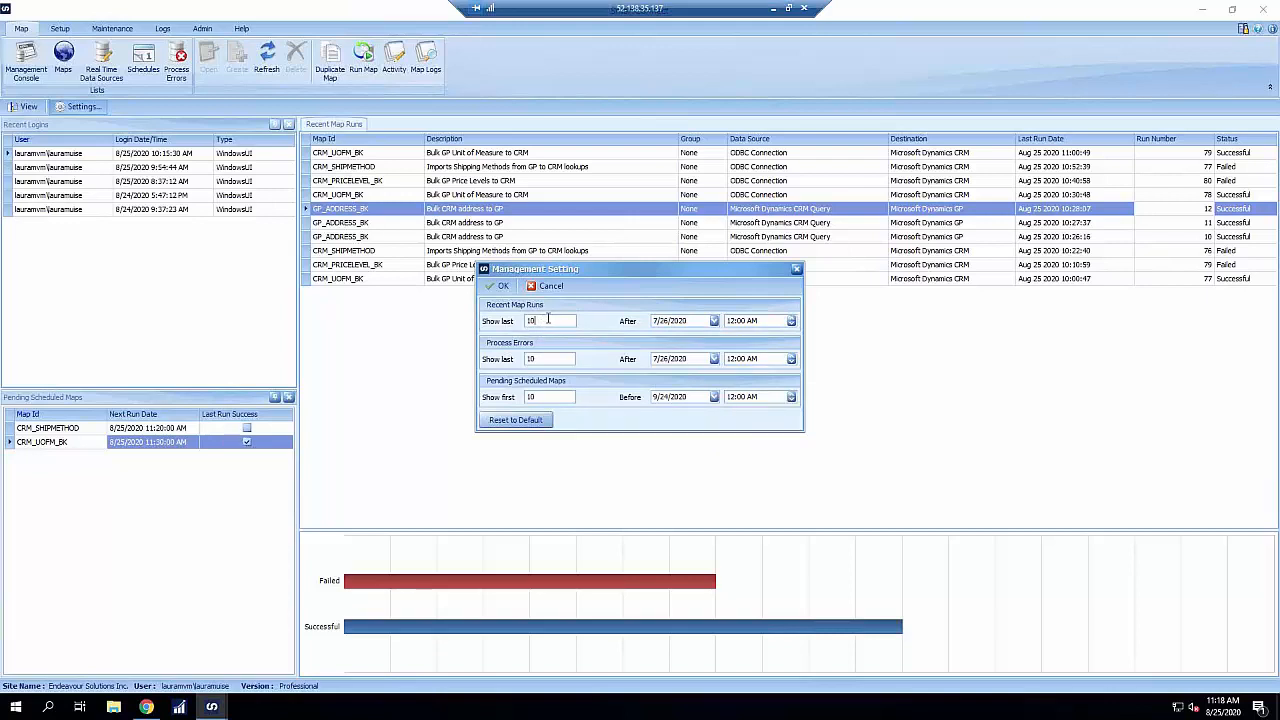
pyautogui.write('00')
pyautogui.click(497, 286)
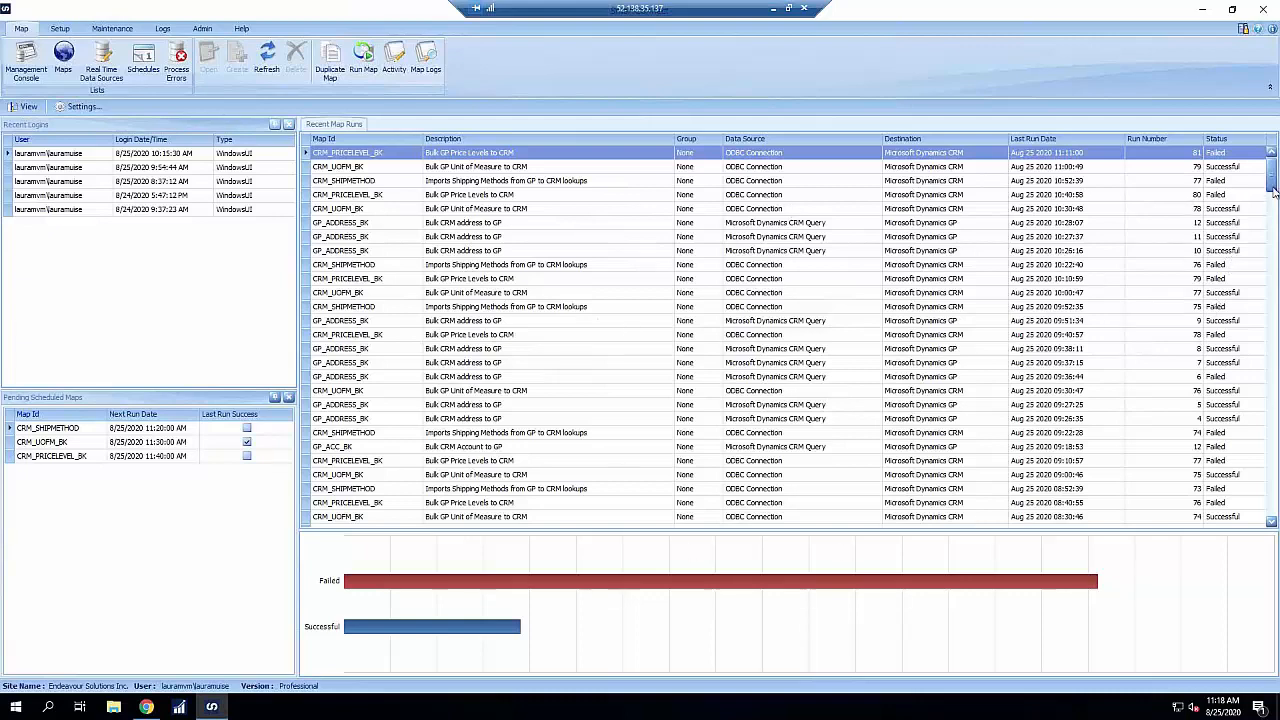
# Step: Browse the recent map runs down to the oldest entries and return to the newest
pyautogui.scroll(-7, 1268, 250)
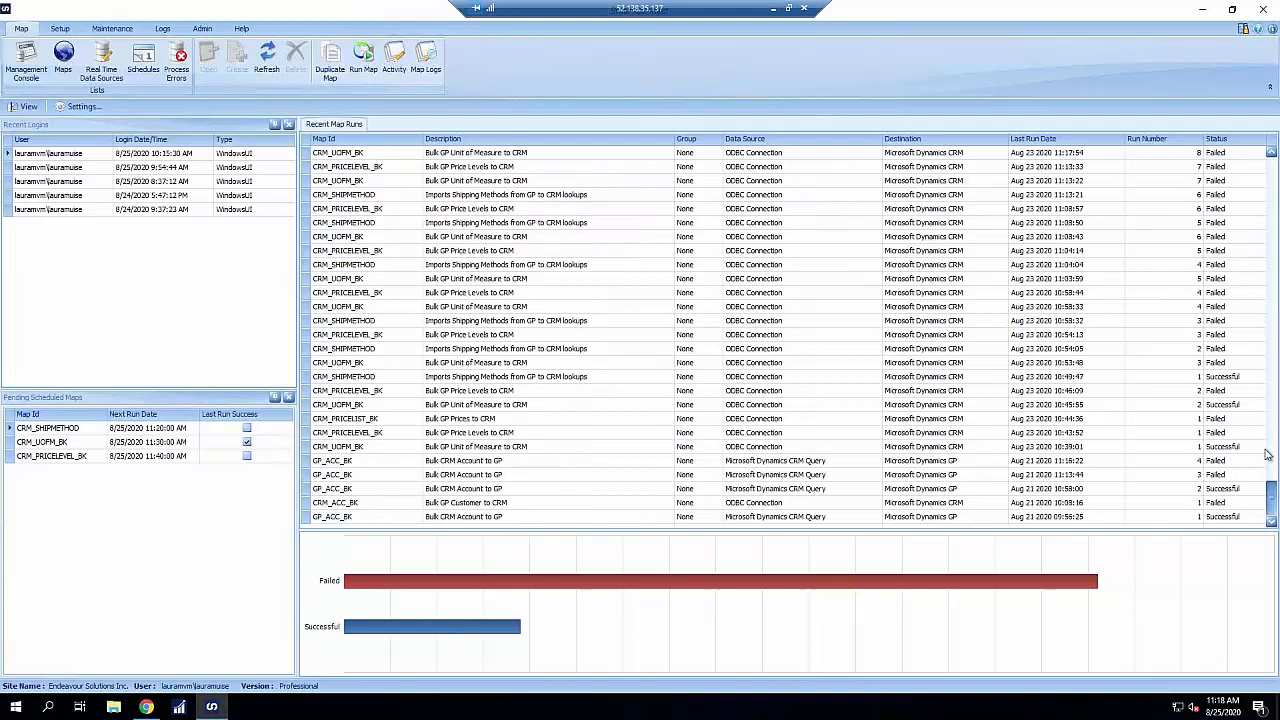
pyautogui.scroll(6, 1272, 170)
pyautogui.moveTo(1274, 158); pyautogui.dragTo(1274, 153)
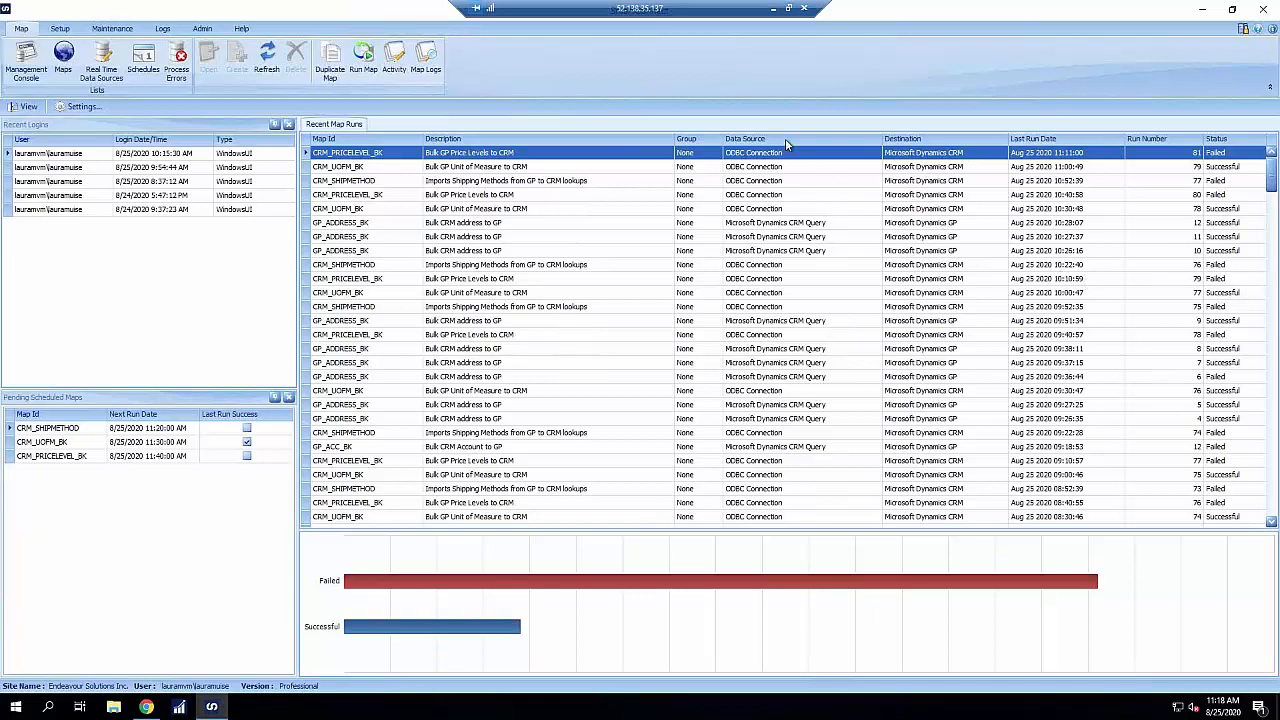
# Step: Move the Group column to the end of the recent map runs and sort the runs by Destination in descending order
pyautogui.moveTo(739, 141); pyautogui.dragTo(1263, 146)
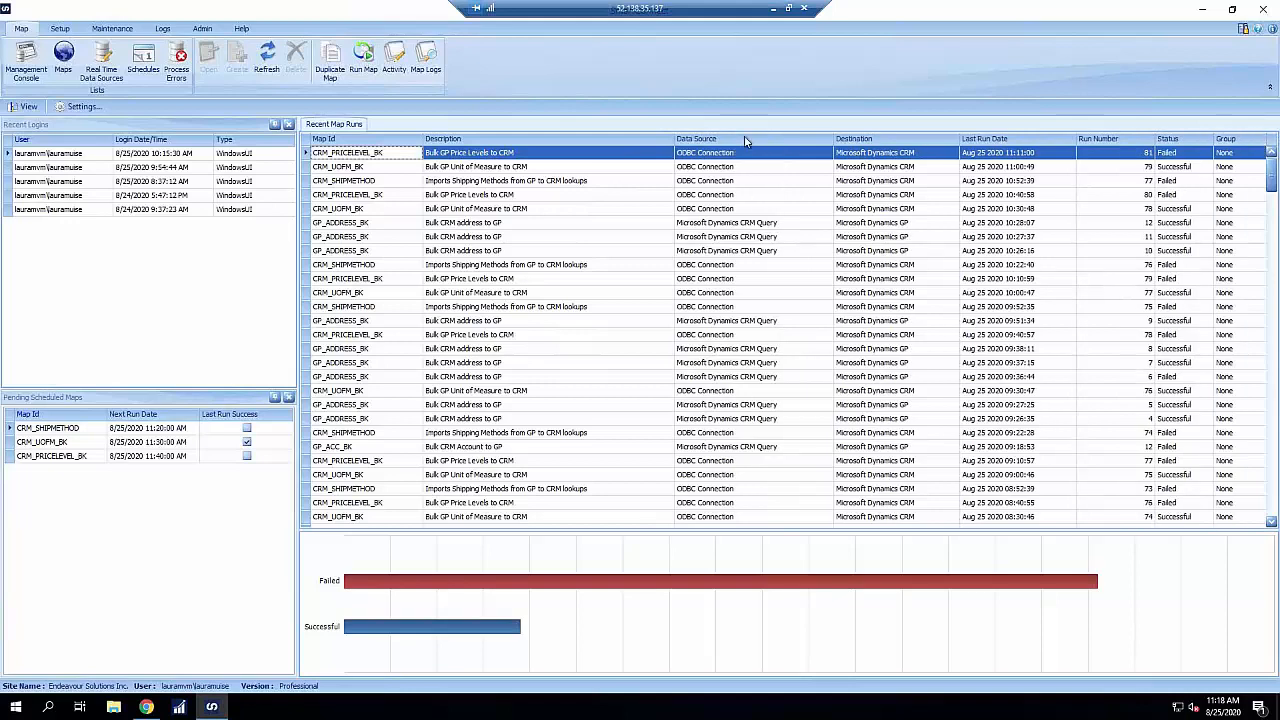
pyautogui.click(893, 142)
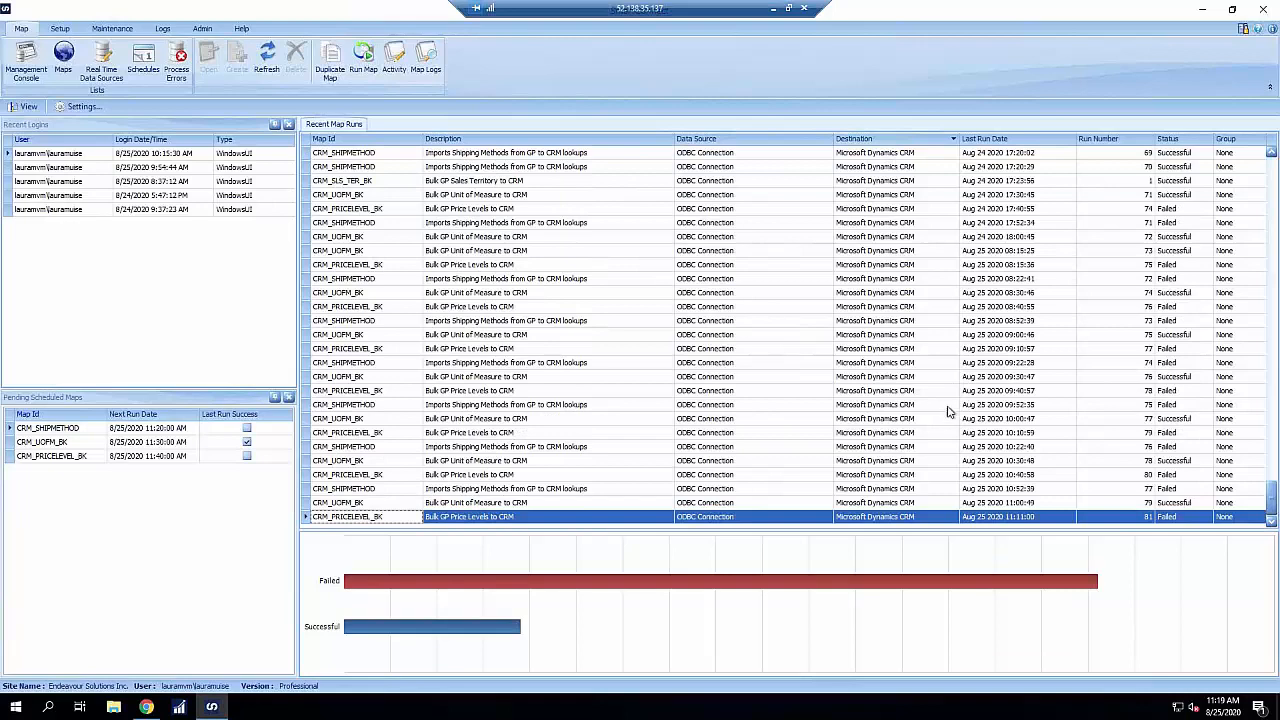
pyautogui.scroll(15, 949, 411)
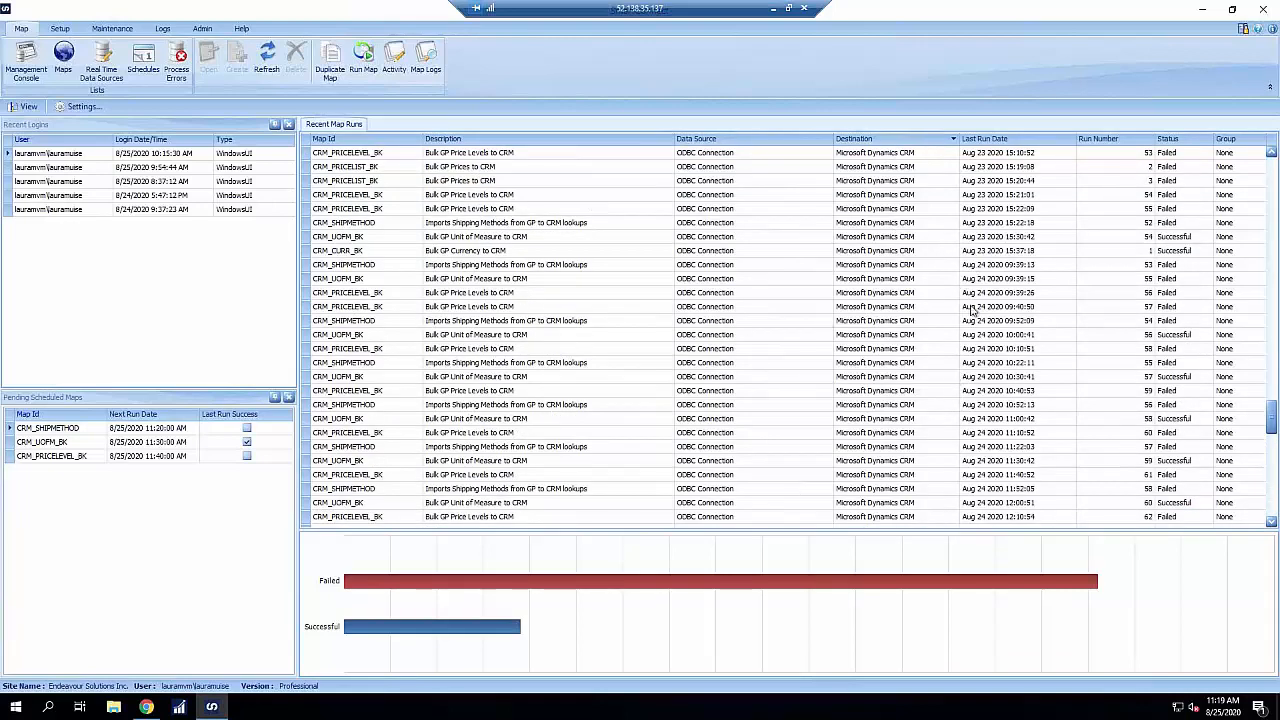
pyautogui.scroll(15, 997, 362)
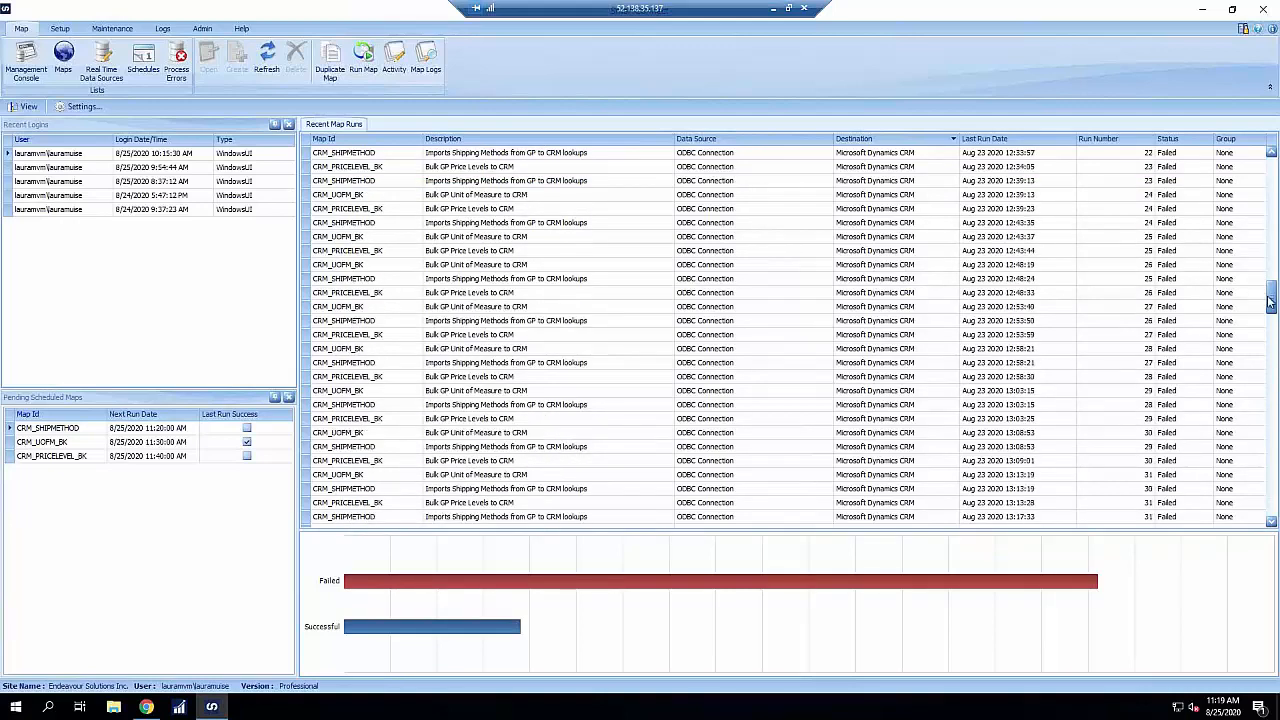
pyautogui.moveTo(1270, 302); pyautogui.dragTo(1275, 150)
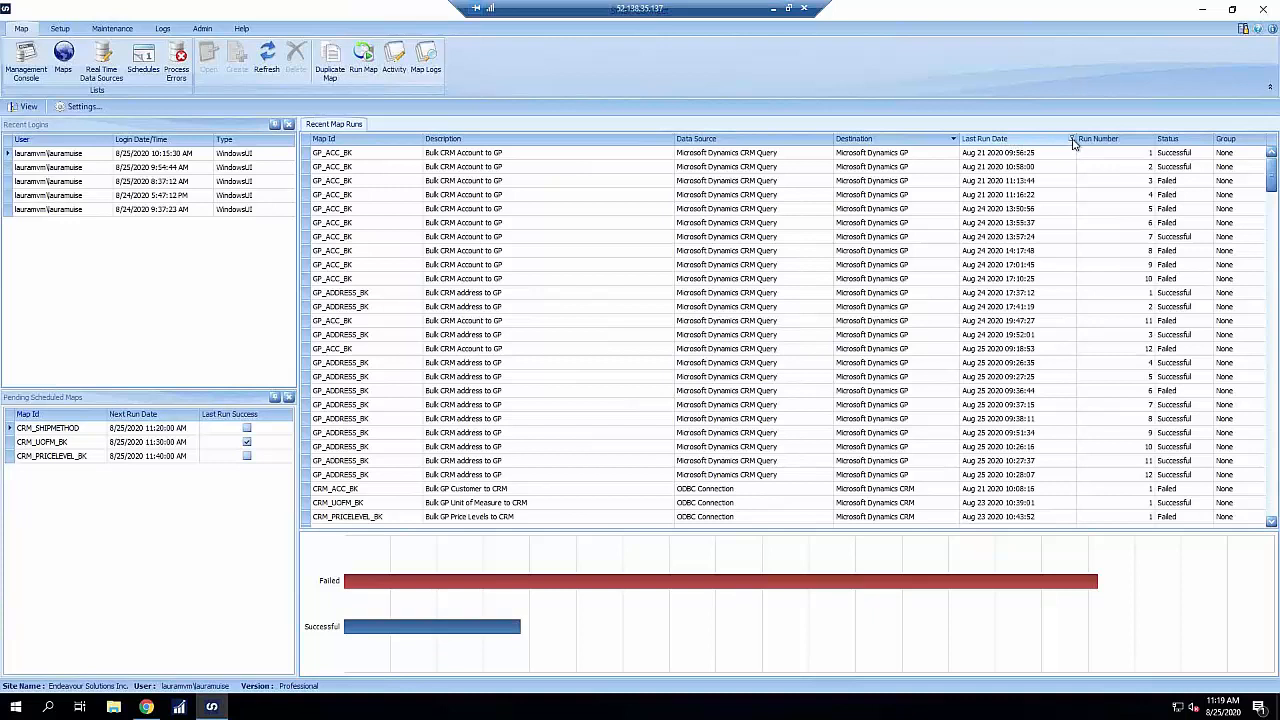
# Step: Filter the recent map runs to those with the status Failed
pyautogui.click(1209, 141)
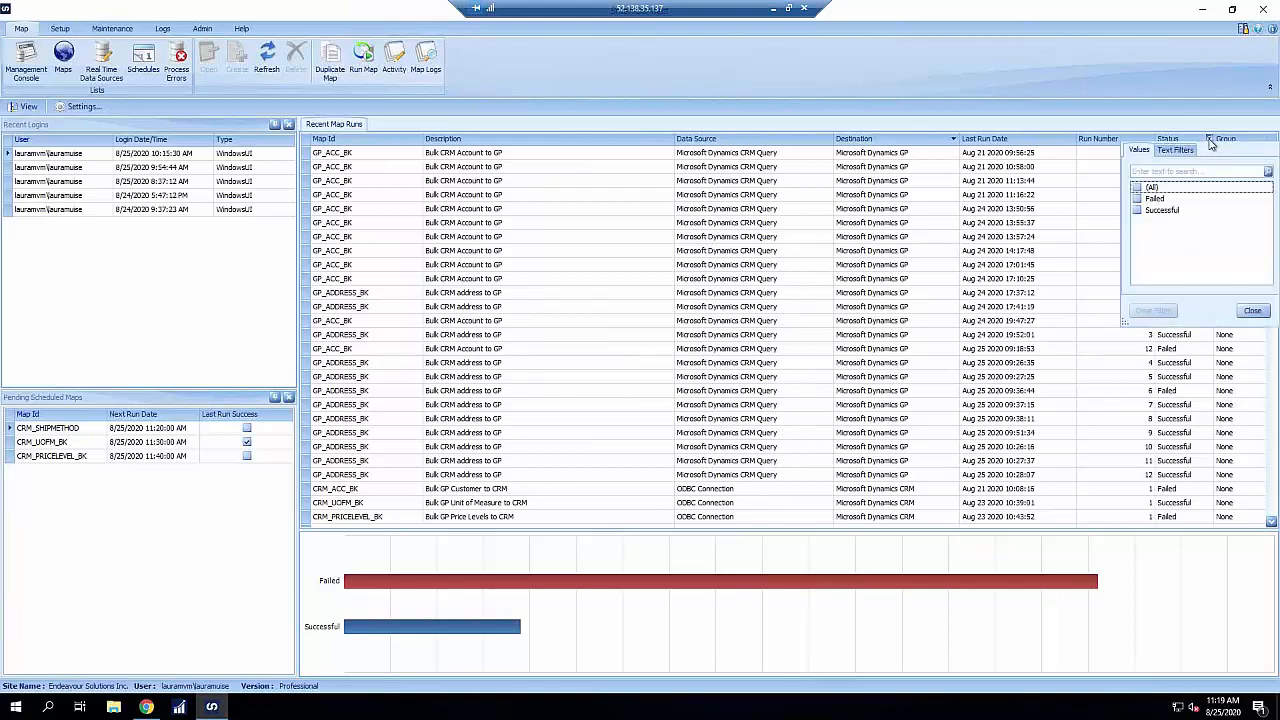
pyautogui.click(1138, 199)
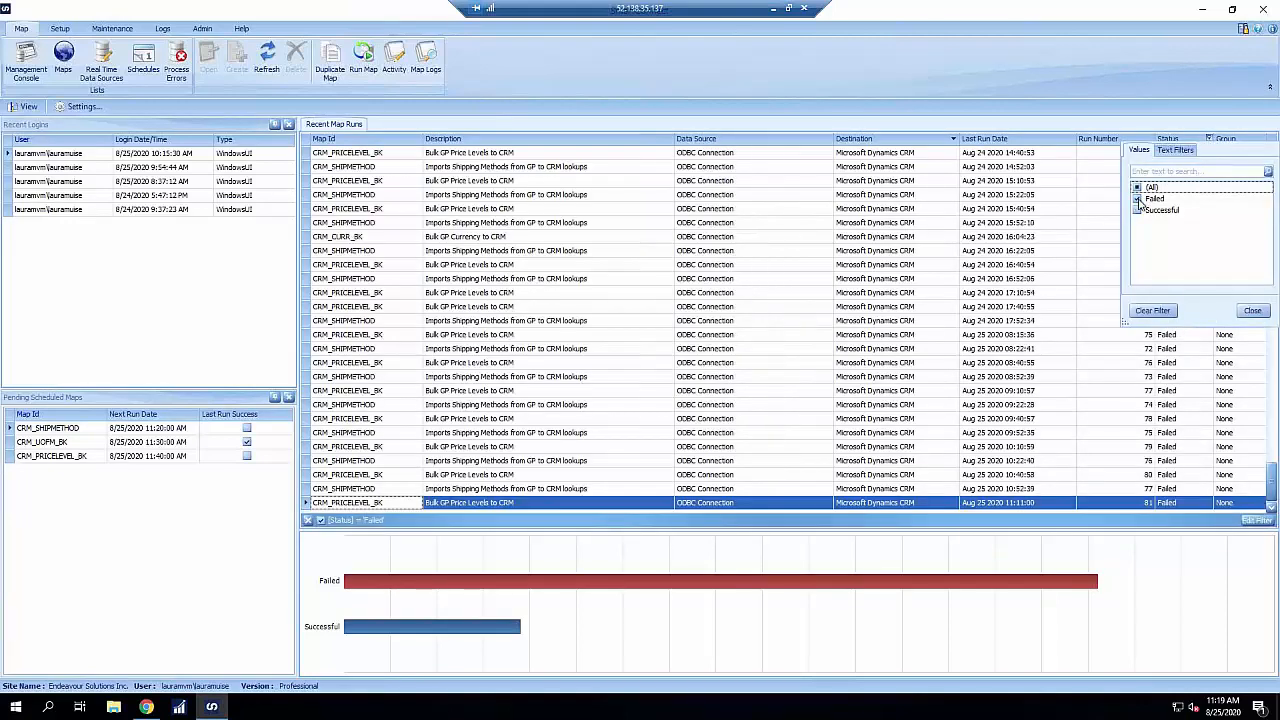
pyautogui.click(1253, 311)
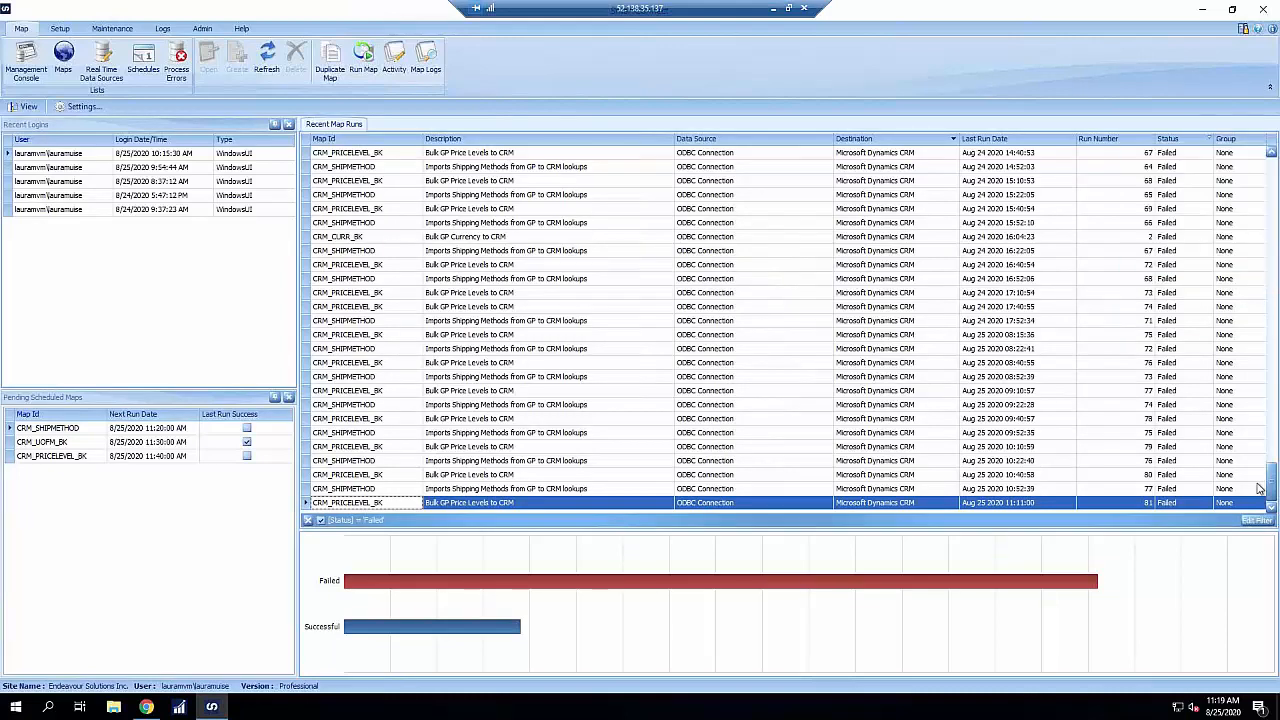
pyautogui.moveTo(1274, 471); pyautogui.dragTo(1238, 472)
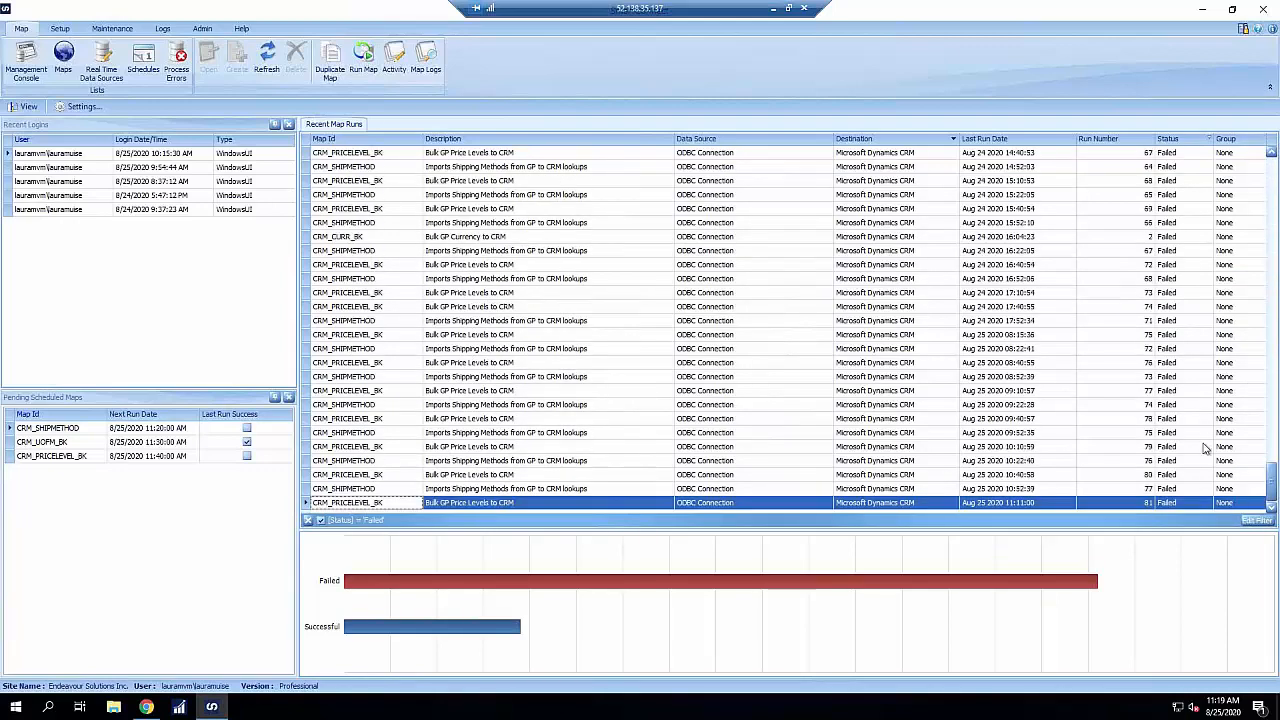
# Step: Filter the failed map runs to those whose Last Run Date is Today
pyautogui.click(1072, 140)
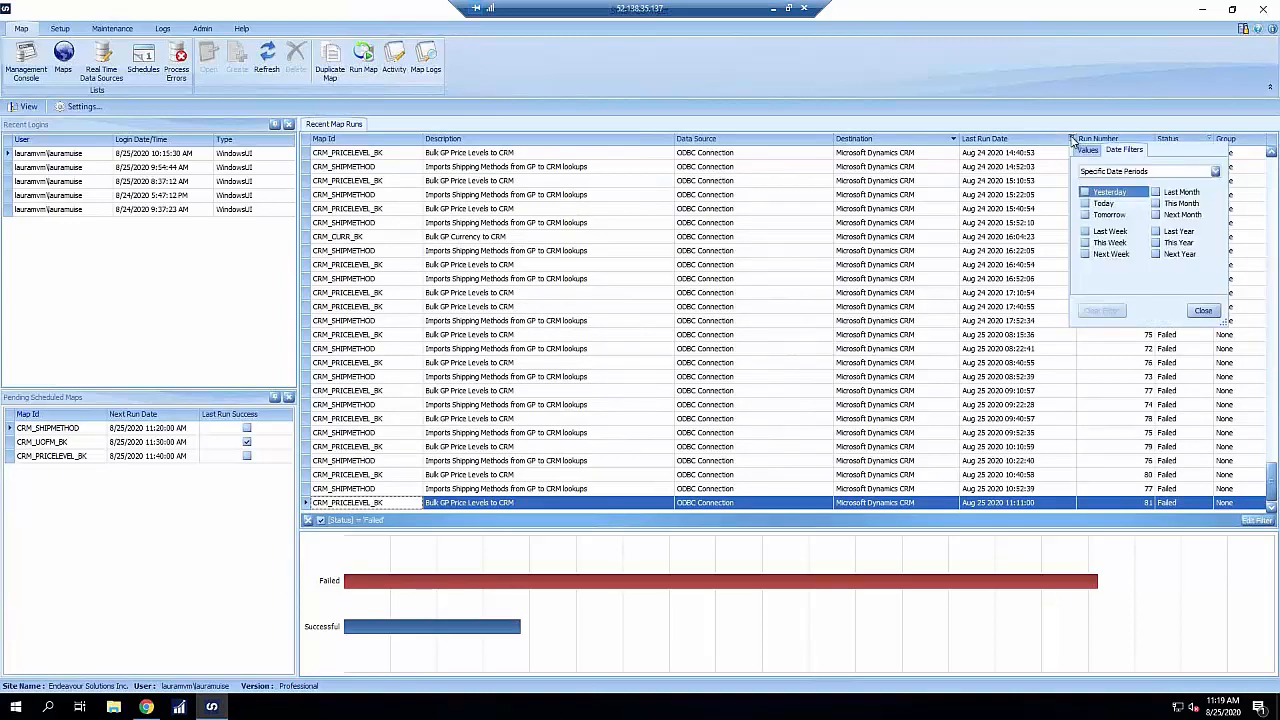
pyautogui.click(1085, 204)
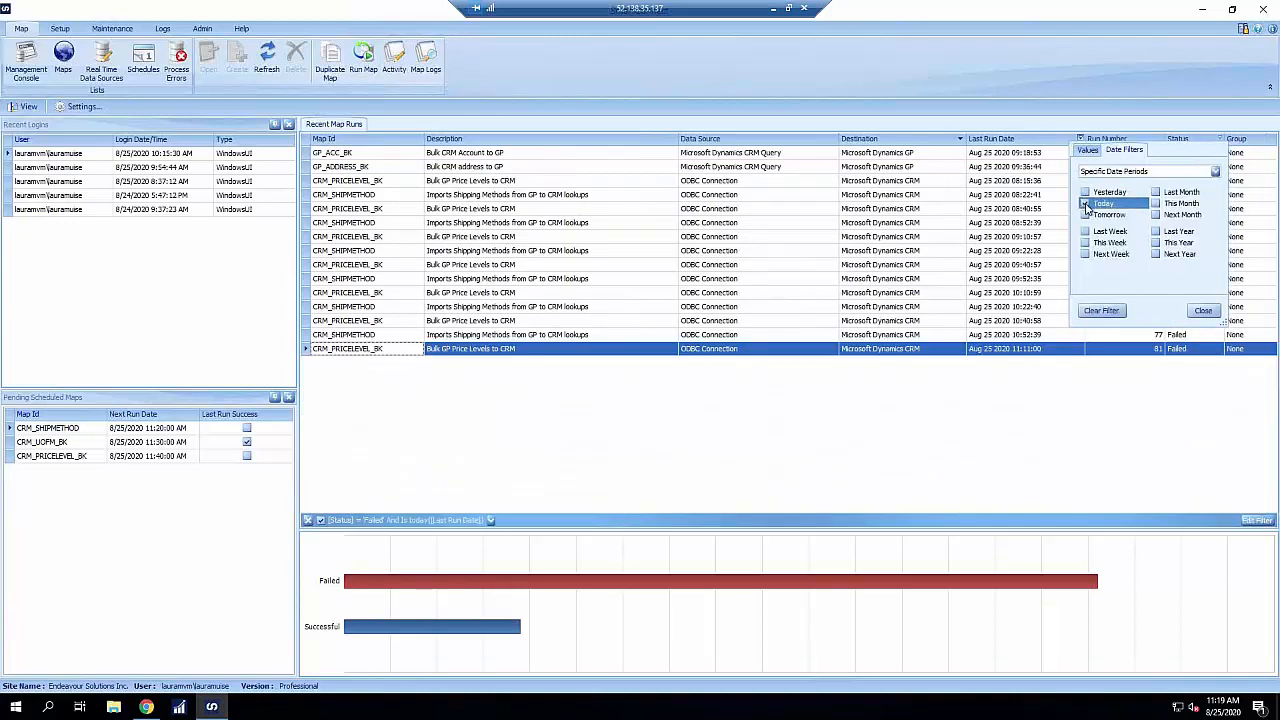
pyautogui.click(1202, 312)
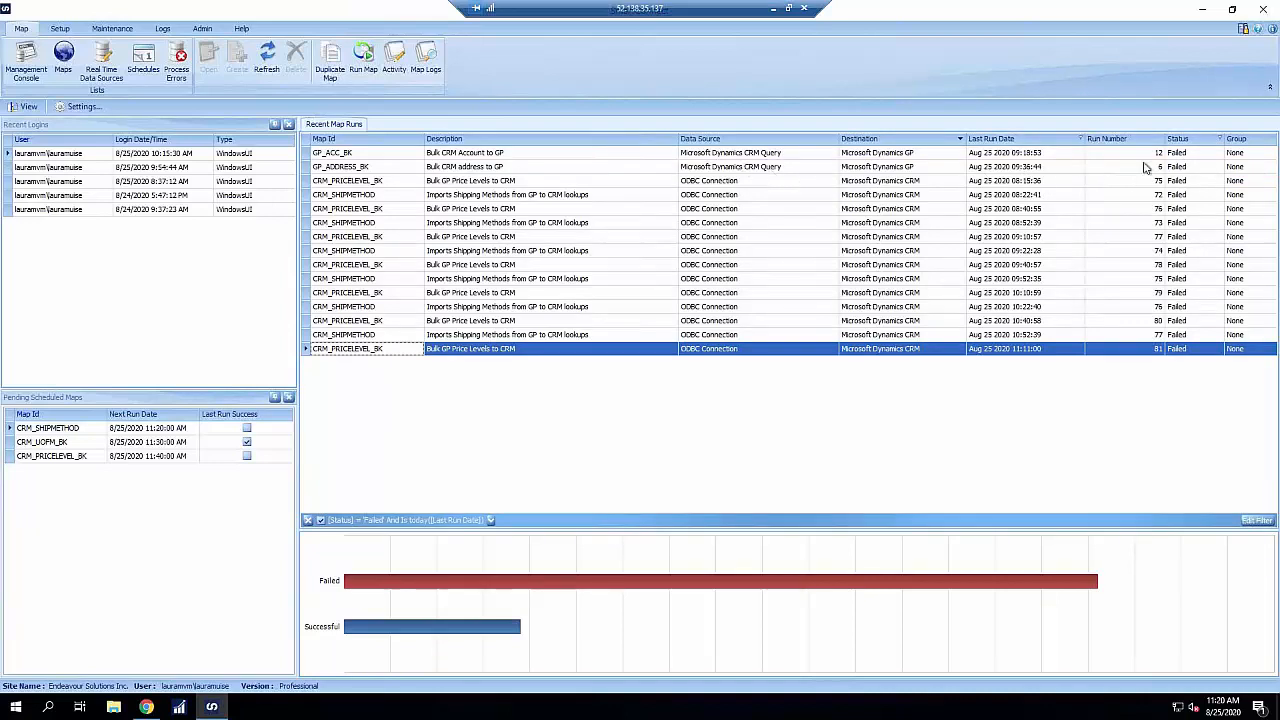
# Step: Clear the Today and Failed filters from the recent map runs and sort them by Last Run Date in descending order
pyautogui.click(1080, 139)
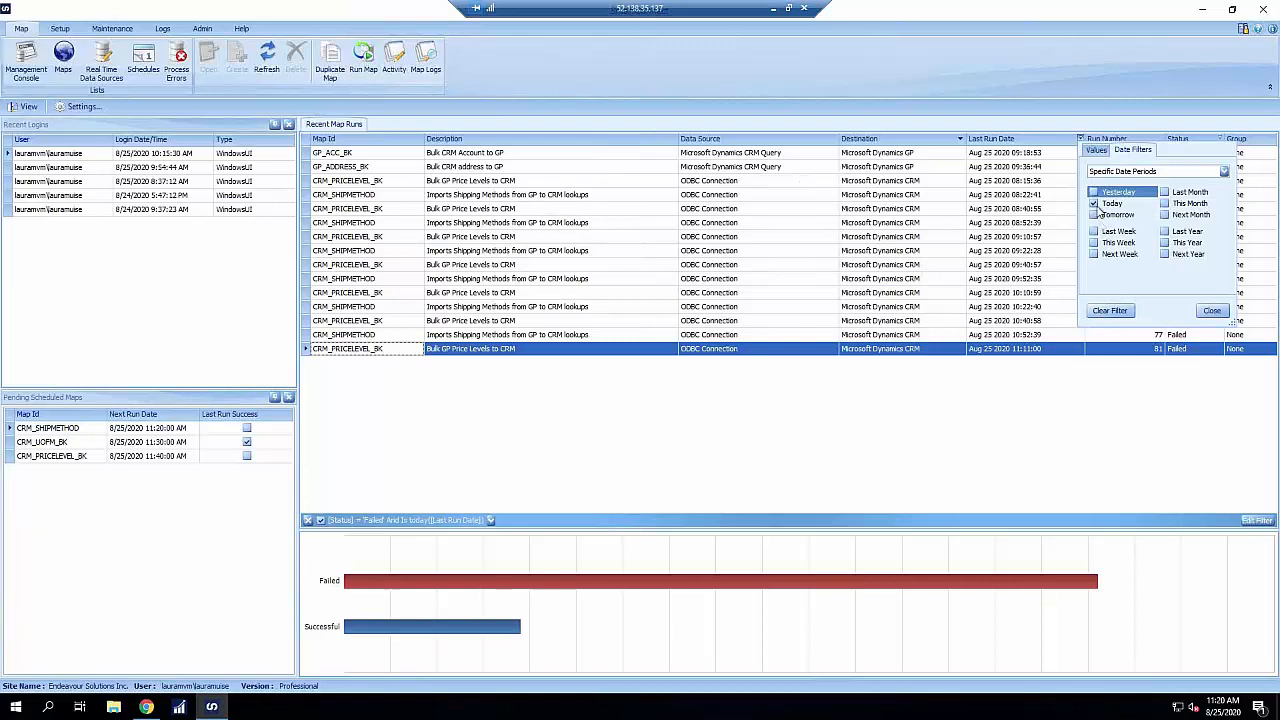
pyautogui.click(1094, 204)
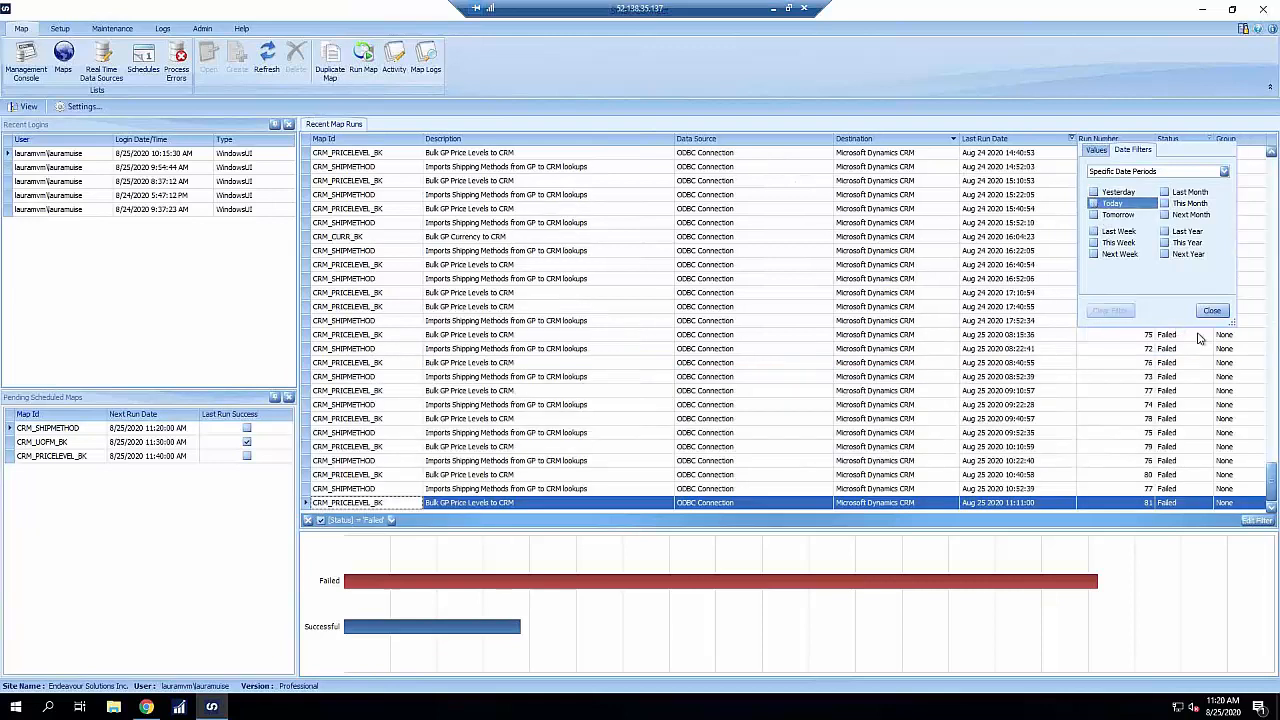
pyautogui.click(1212, 310)
pyautogui.click(1212, 138)
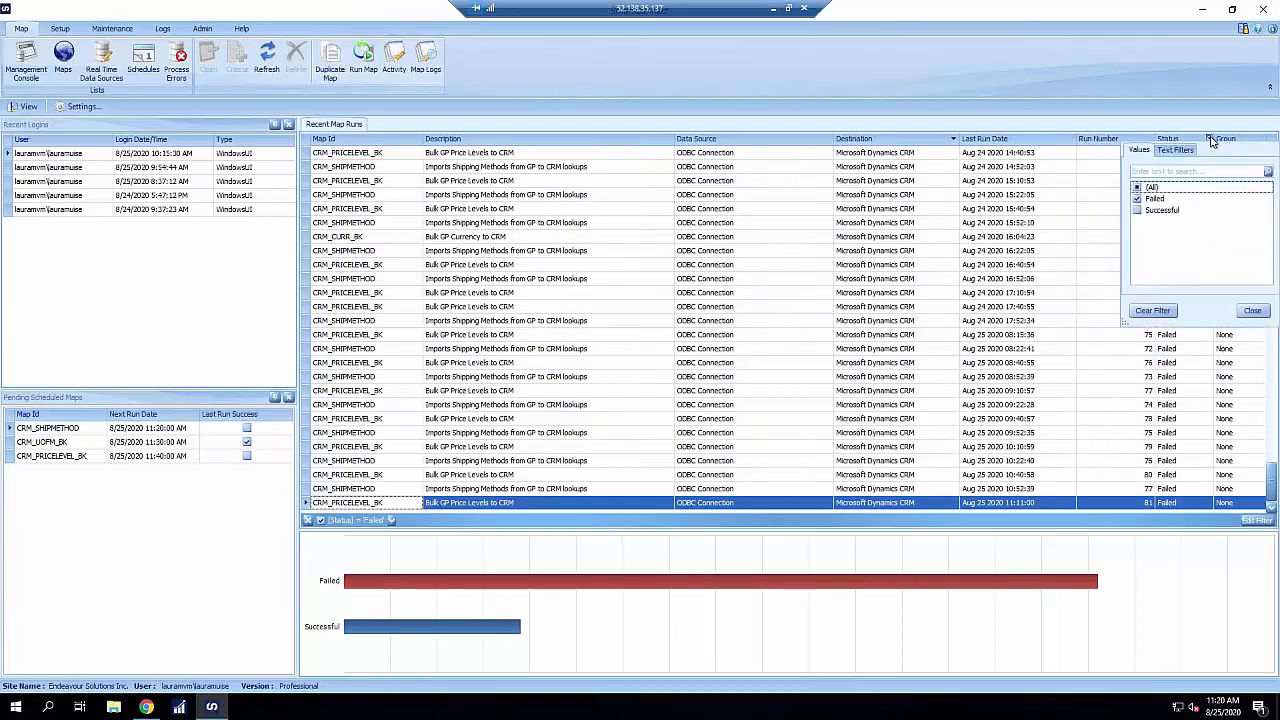
pyautogui.click(1152, 310)
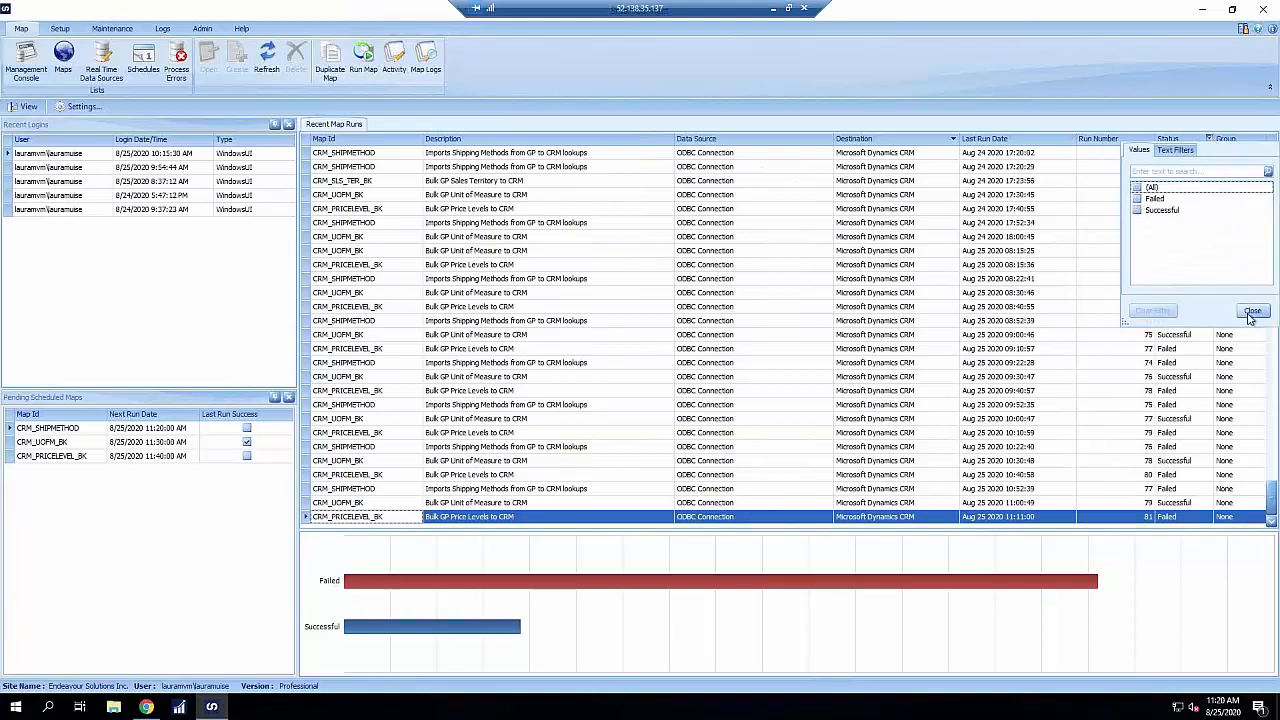
pyautogui.click(1252, 310)
pyautogui.moveTo(1272, 495); pyautogui.dragTo(1265, 116)
pyautogui.click(996, 139)
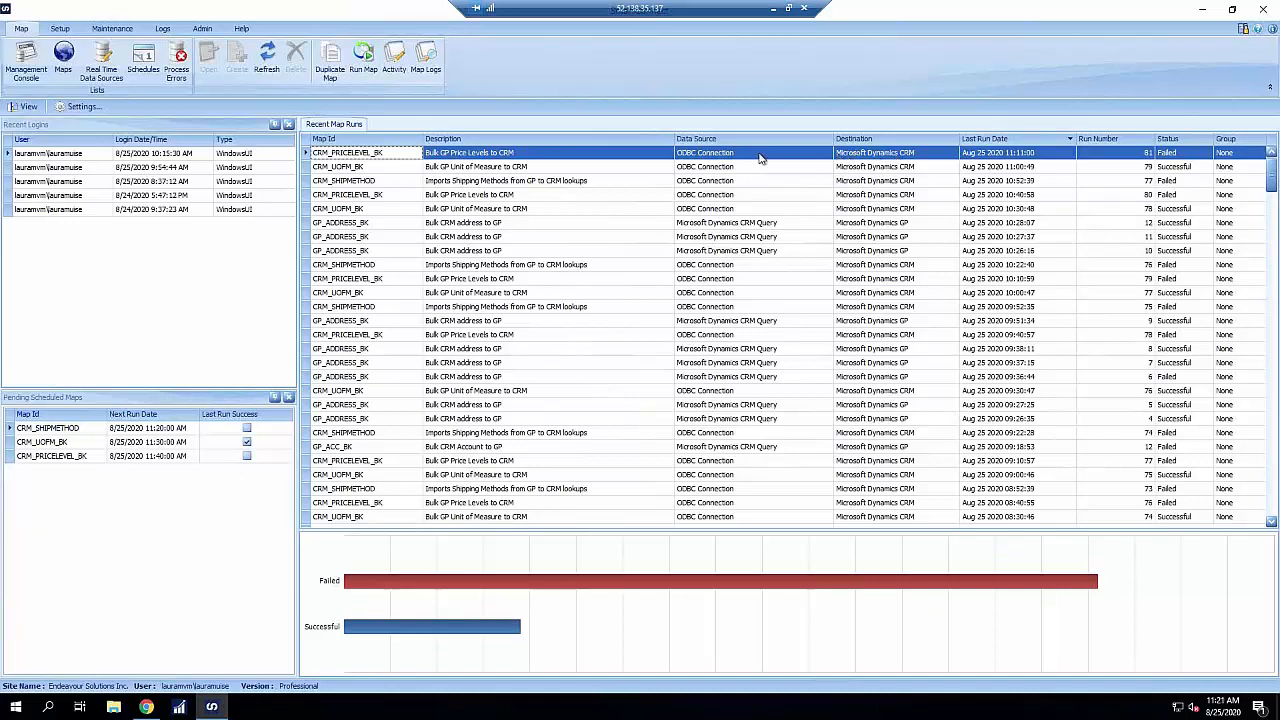
# Step: Look up run 81 of the CRM_PRICELEVEL_BK map in the map logs
pyautogui.click(436, 54)
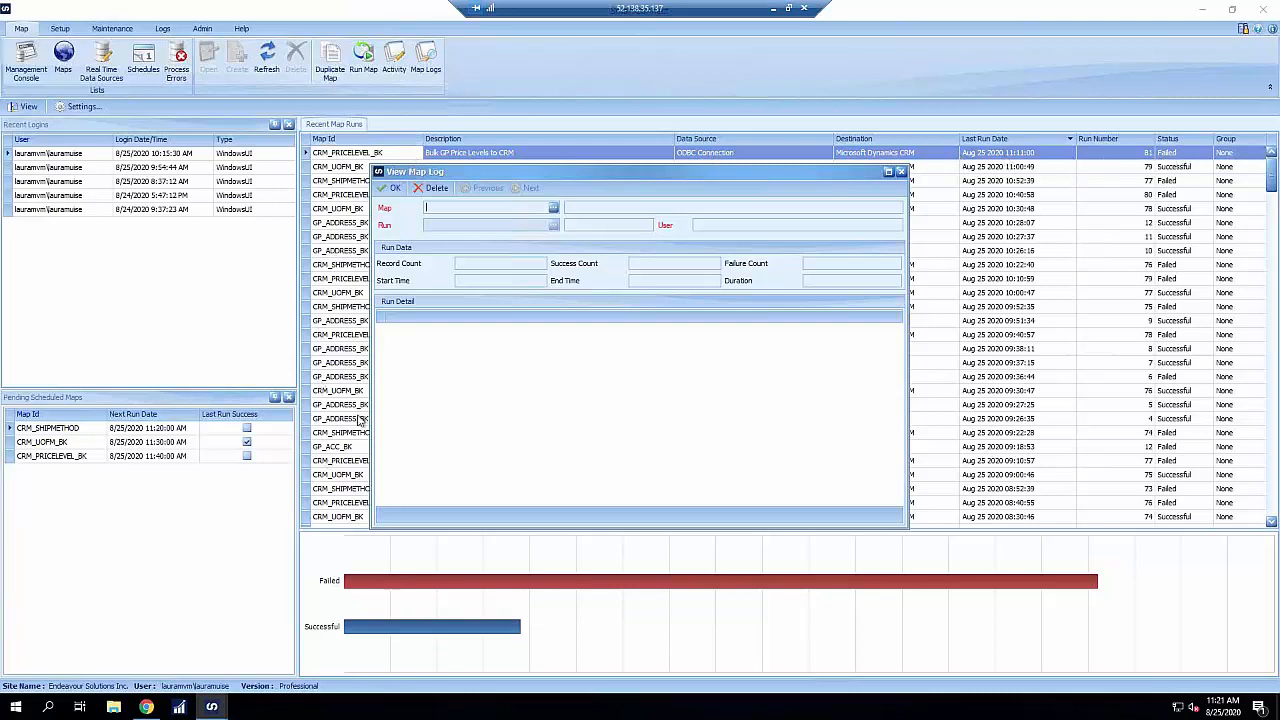
pyautogui.click(553, 207)
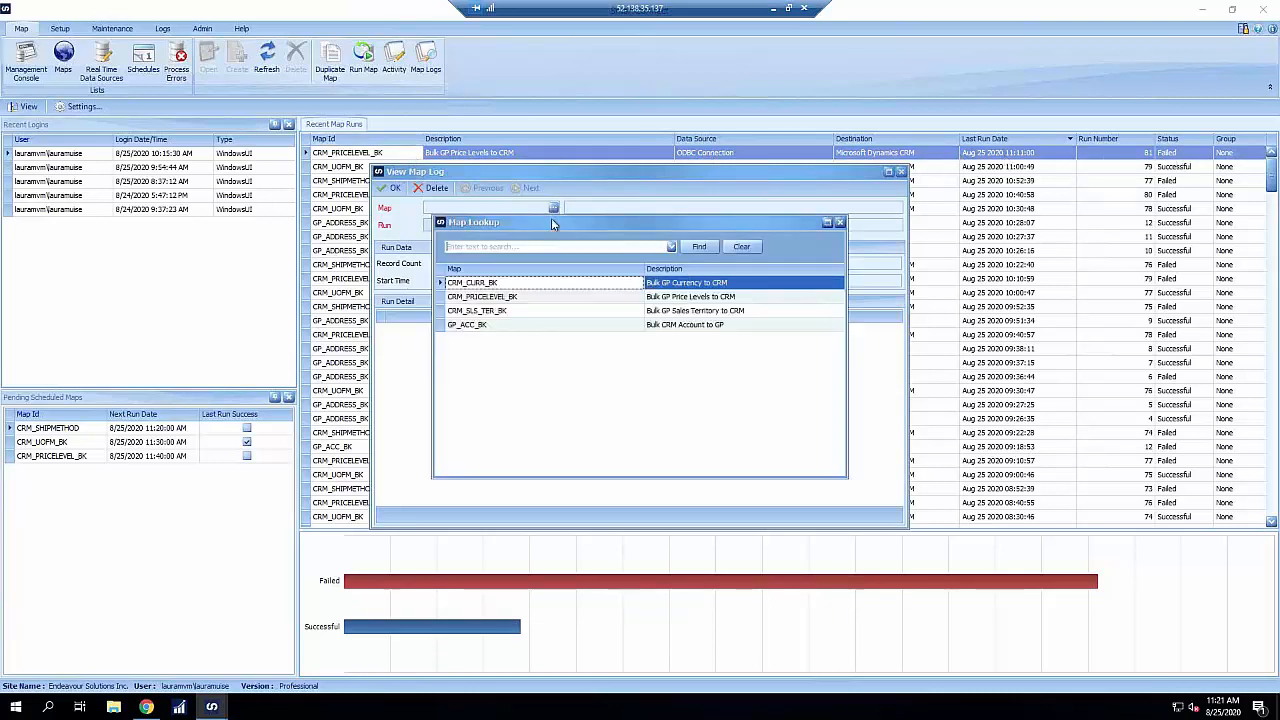
pyautogui.doubleClick(508, 297)
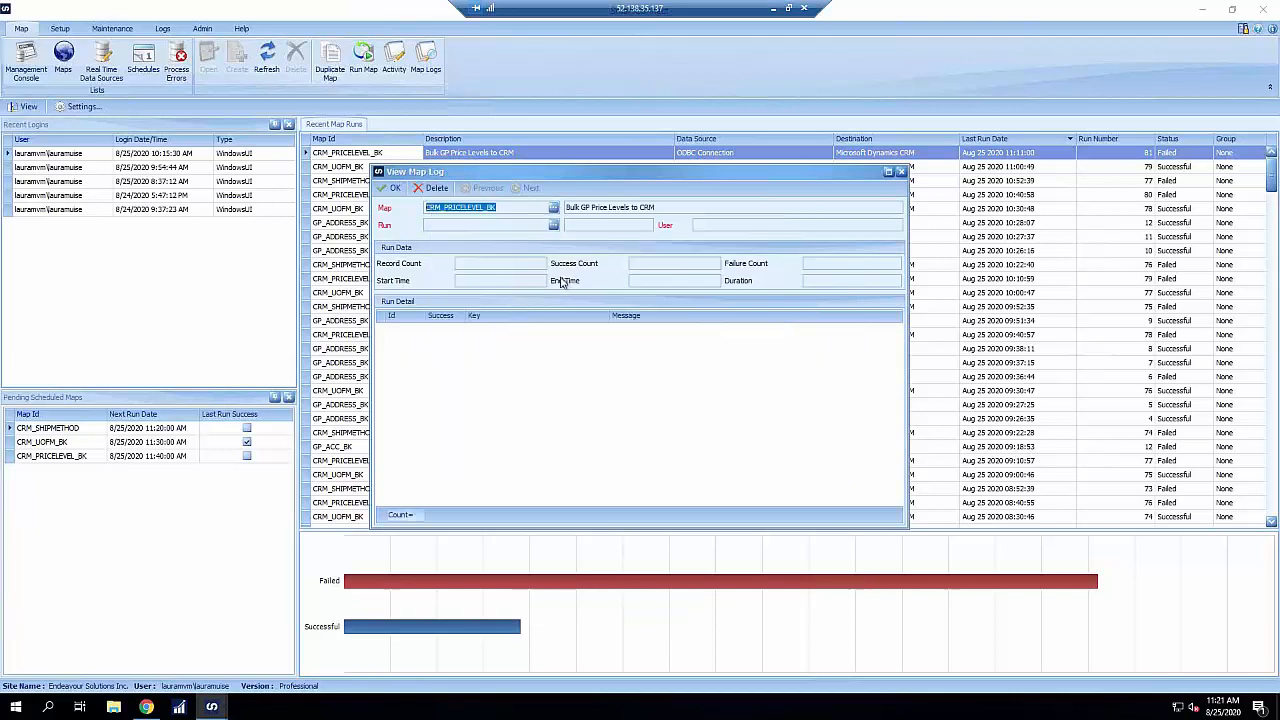
pyautogui.click(553, 225)
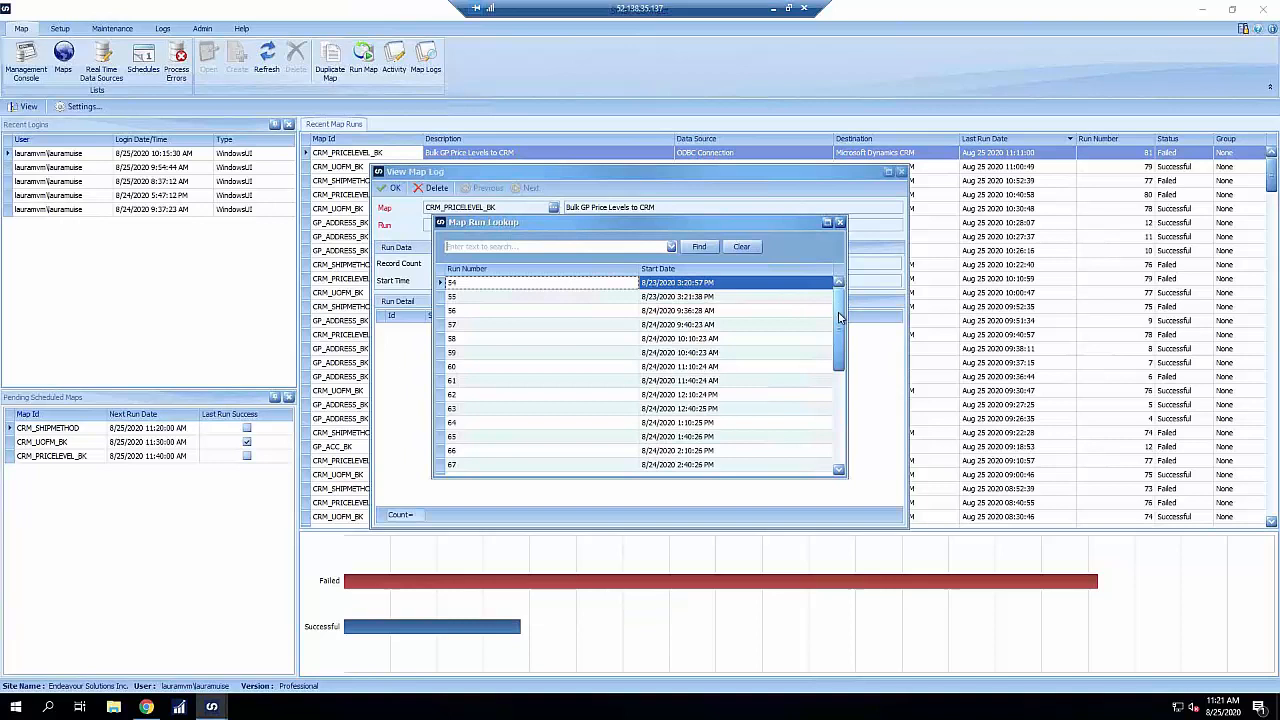
pyautogui.scroll(-5, 838, 307)
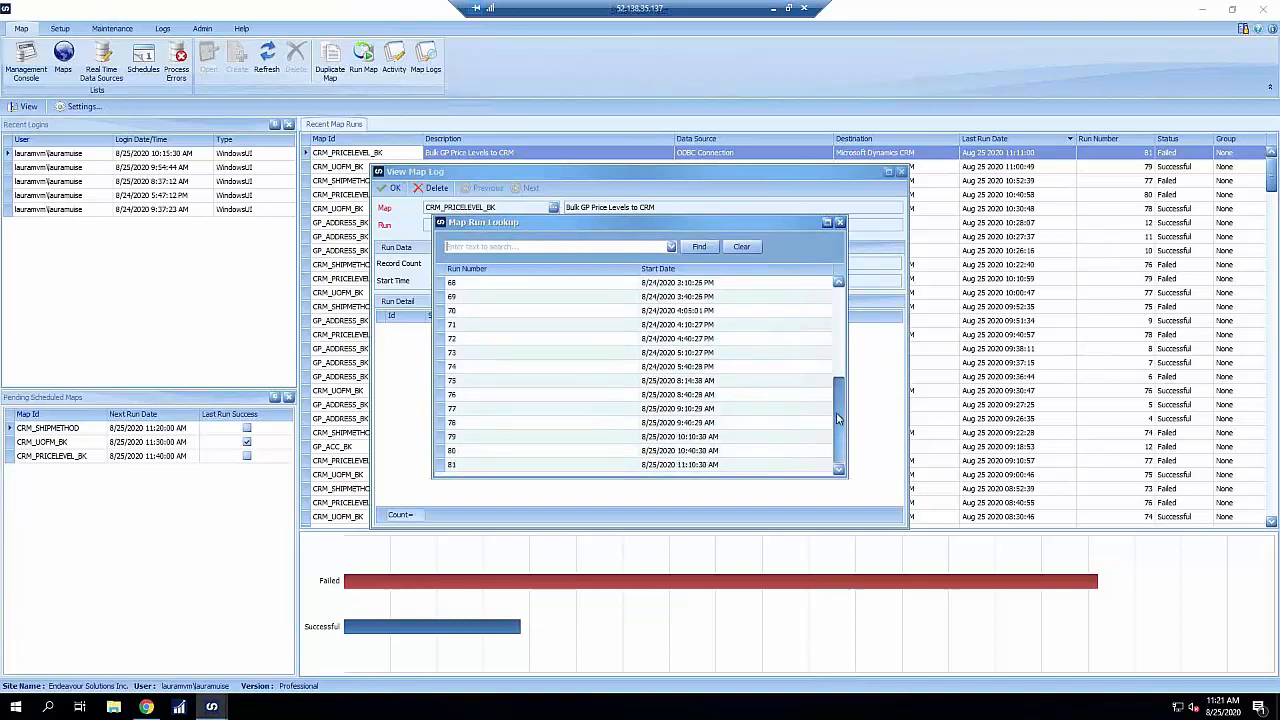
pyautogui.click(469, 466)
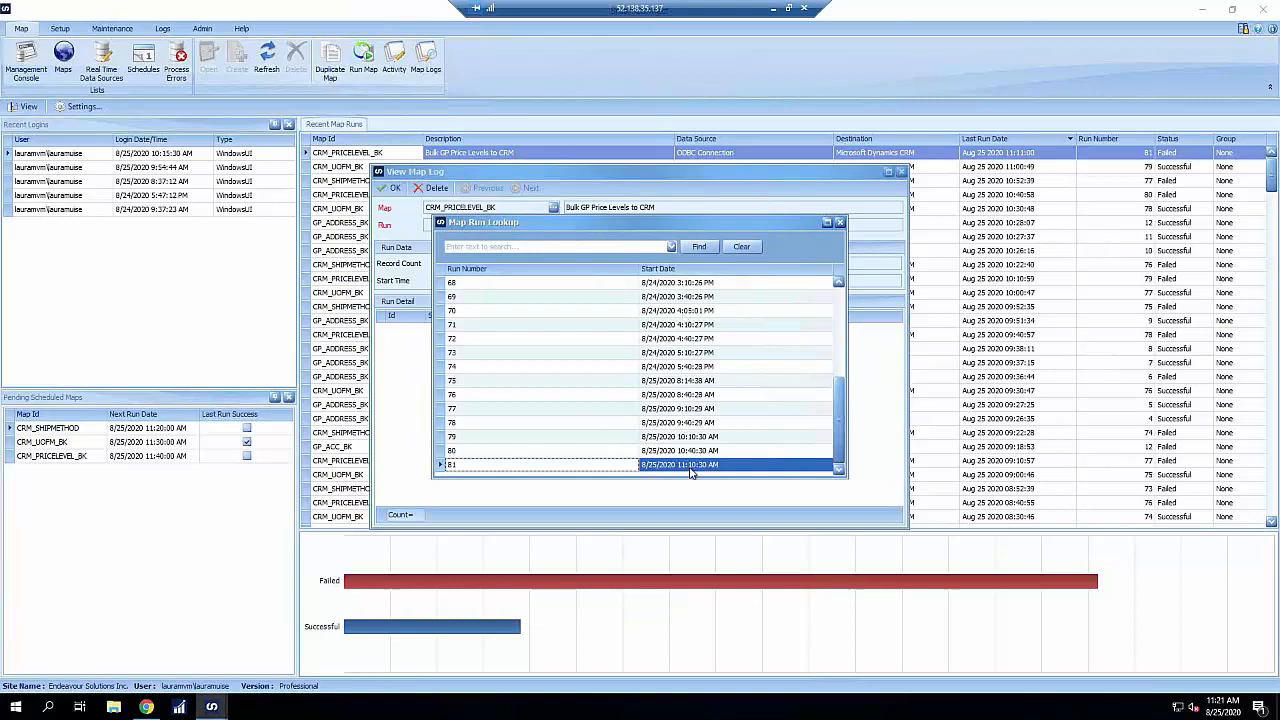
pyautogui.doubleClick(535, 467)
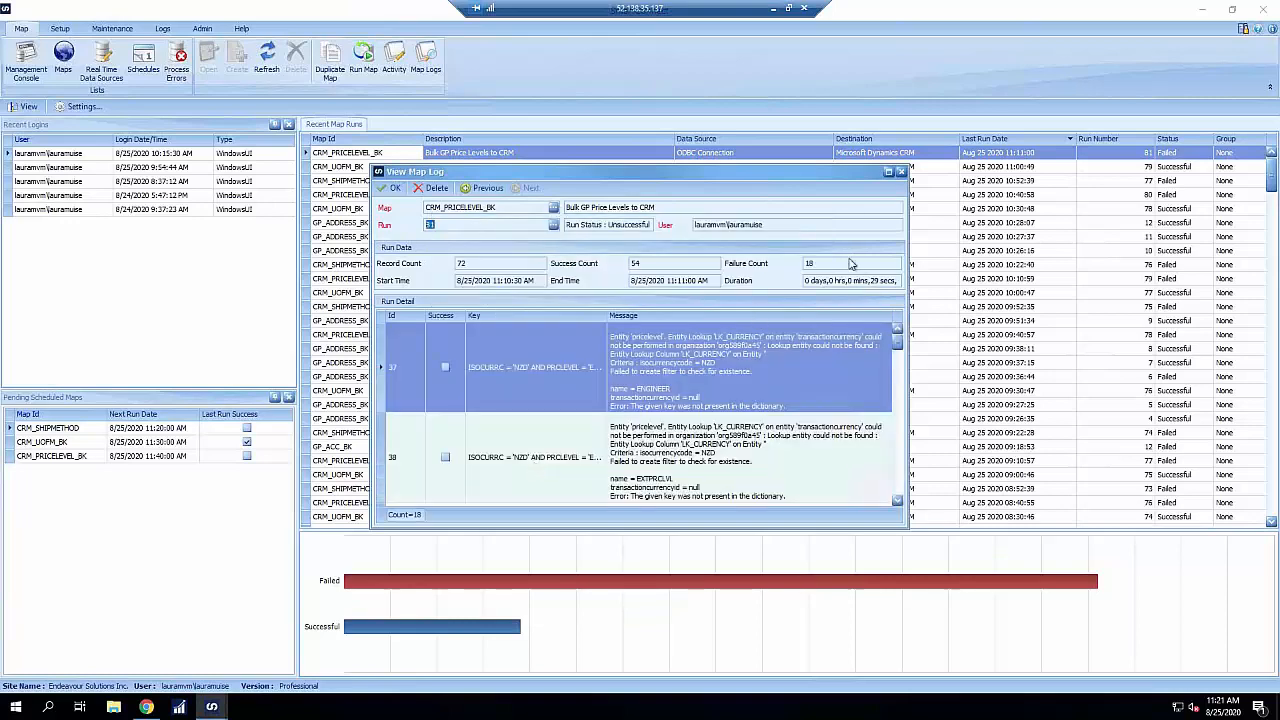
# Step: Examine the run's status and its record, success and failure counts, and enlarge the log to full screen for the error messages
pyautogui.moveTo(603, 224); pyautogui.dragTo(652, 225)
pyautogui.doubleClick(496, 267)
pyautogui.doubleClick(649, 264)
pyautogui.doubleClick(822, 263)
pyautogui.doubleClick(729, 173)
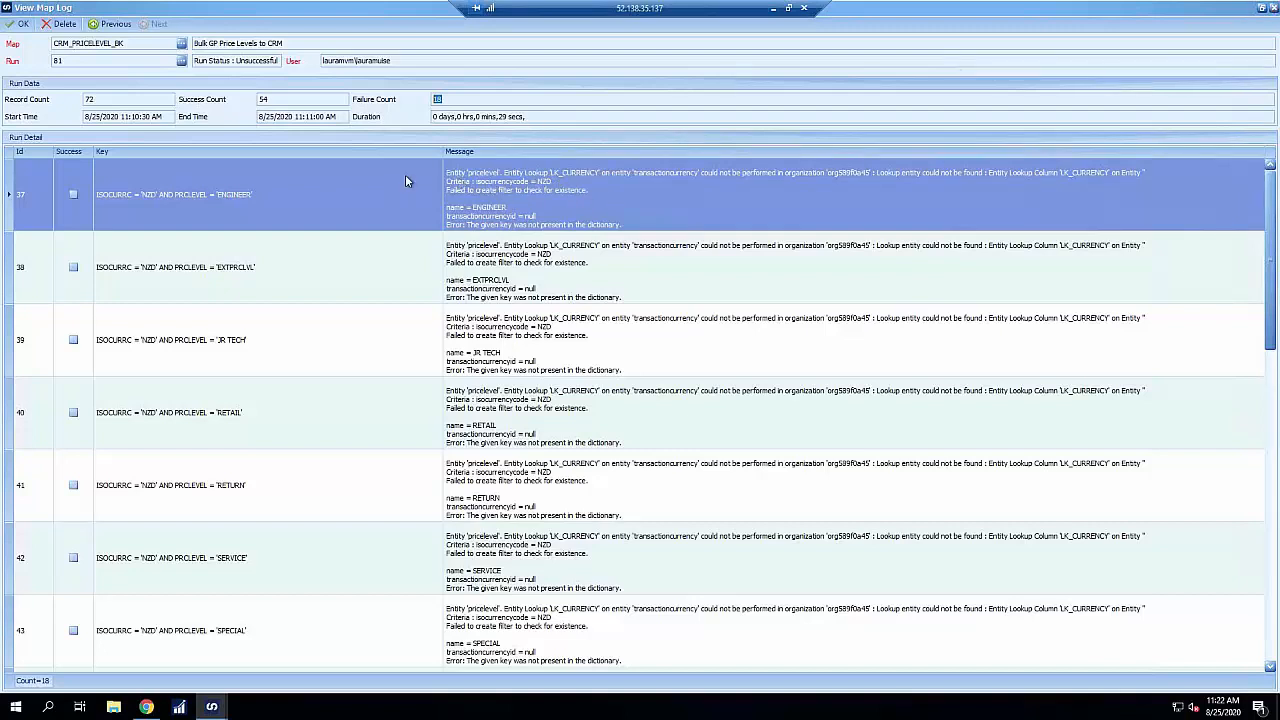
# Step: Page back through the earlier CRM_PRICELEVEL_BK run logs as far as run 73 and close the log
pyautogui.doubleClick(62, 60)
pyautogui.click(112, 24)
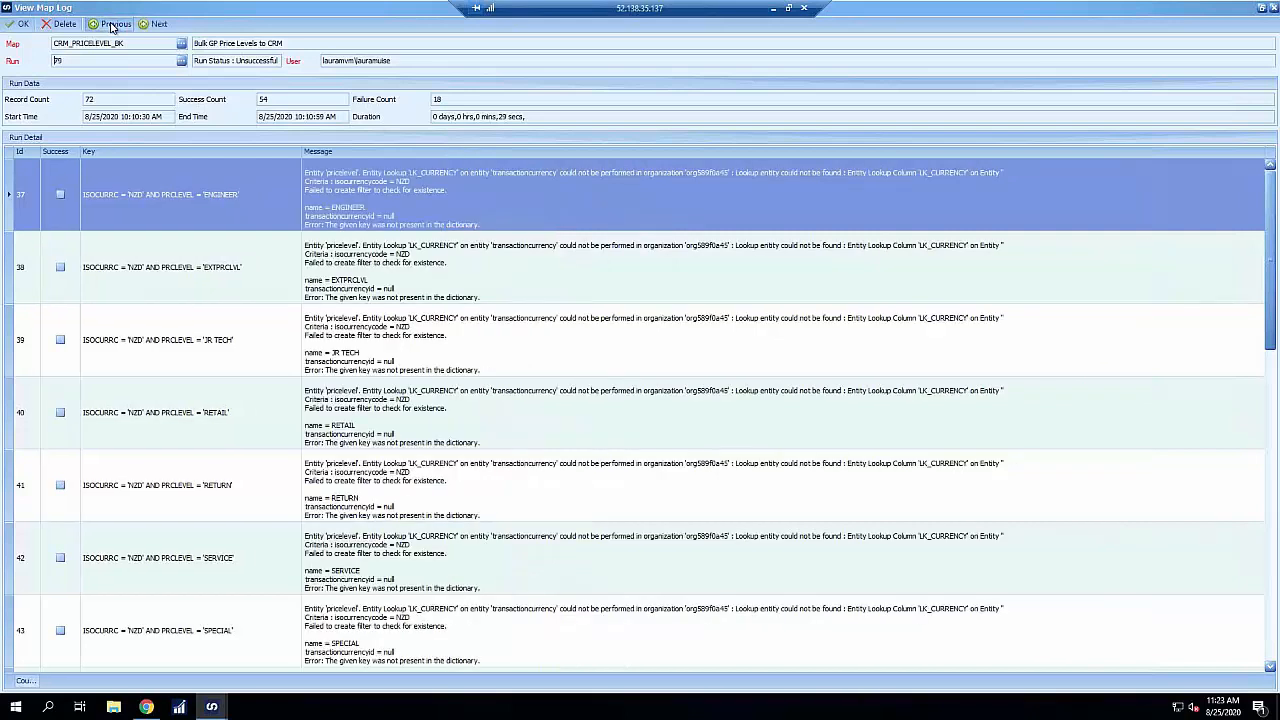
pyautogui.click(114, 24)
pyautogui.click(116, 27)
pyautogui.click(116, 27)
pyautogui.click(116, 27)
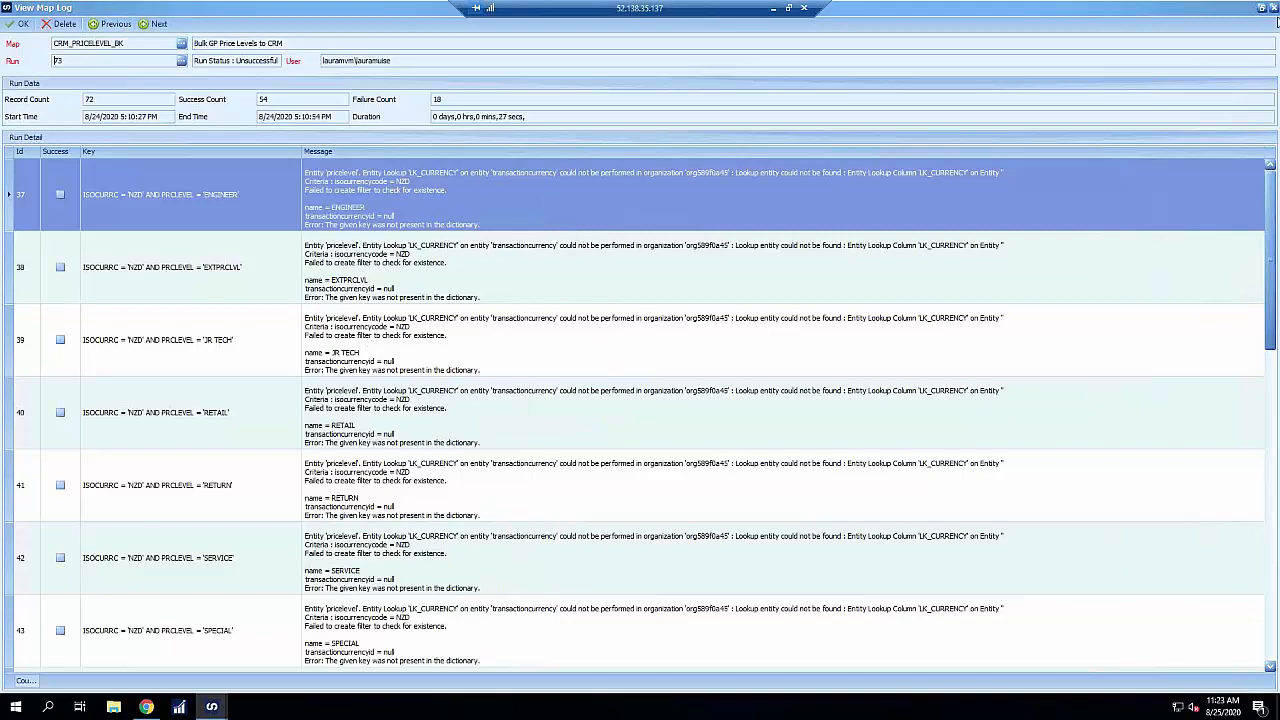
pyautogui.click(1273, 7)
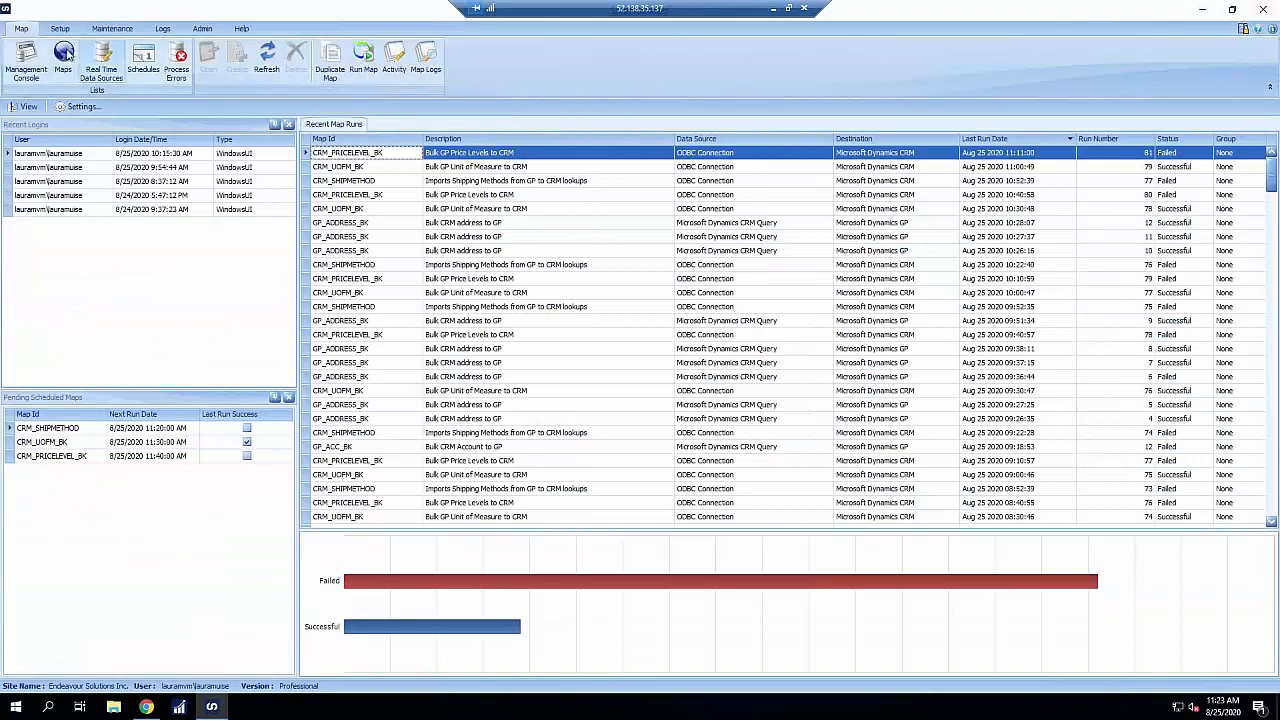
# Step: Open the CRM_CURR_BK map from the map list, run it, and dismiss its completed progress report
pyautogui.click(63, 56)
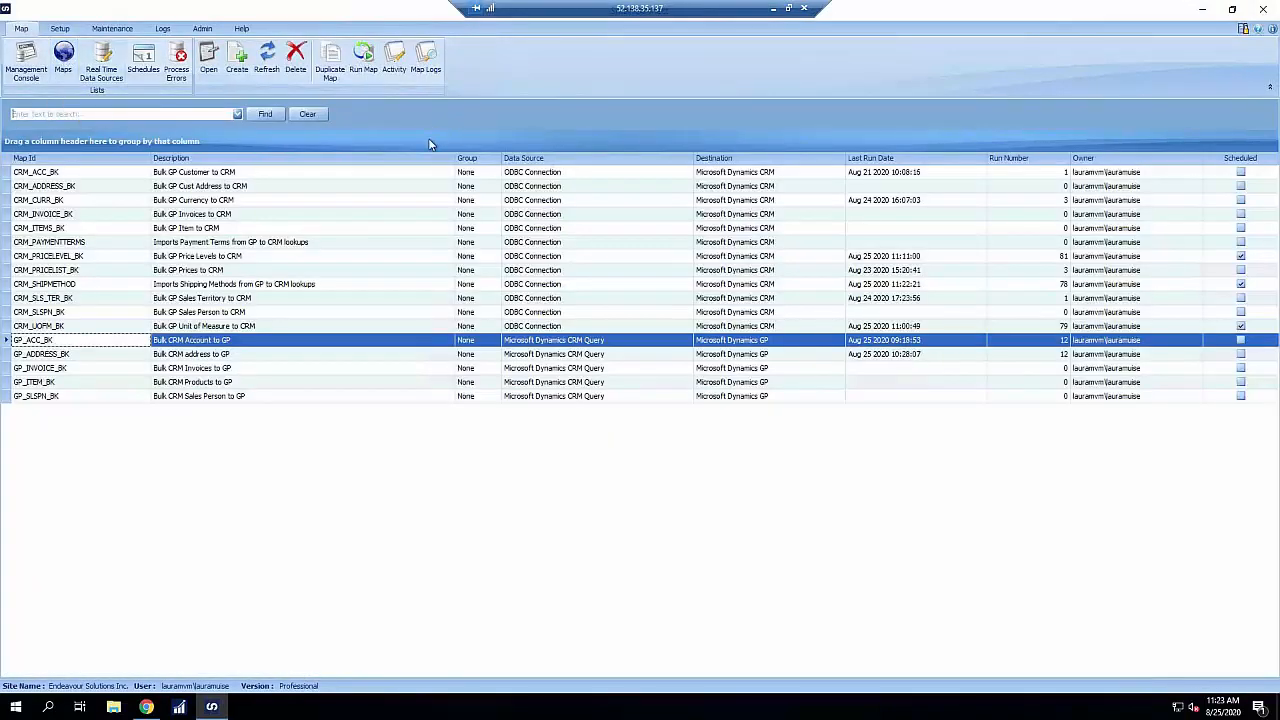
pyautogui.click(157, 201)
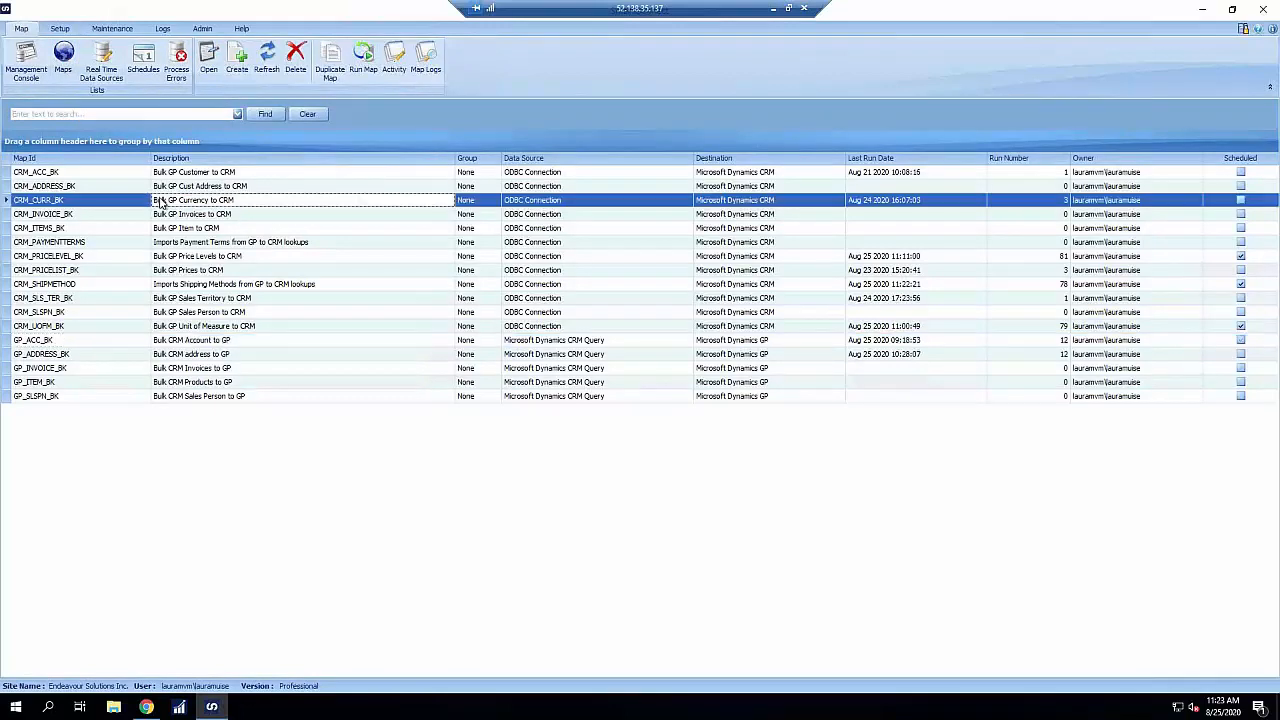
pyautogui.doubleClick(160, 201)
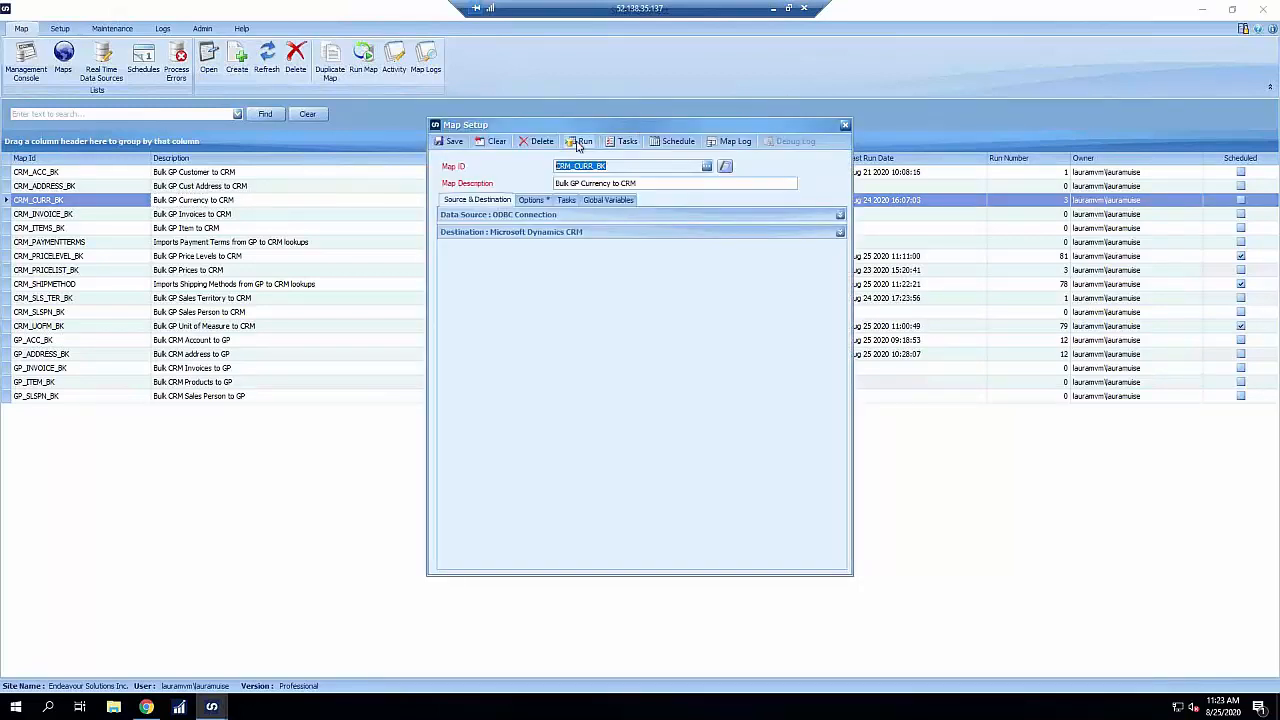
pyautogui.click(584, 141)
pyautogui.click(600, 368)
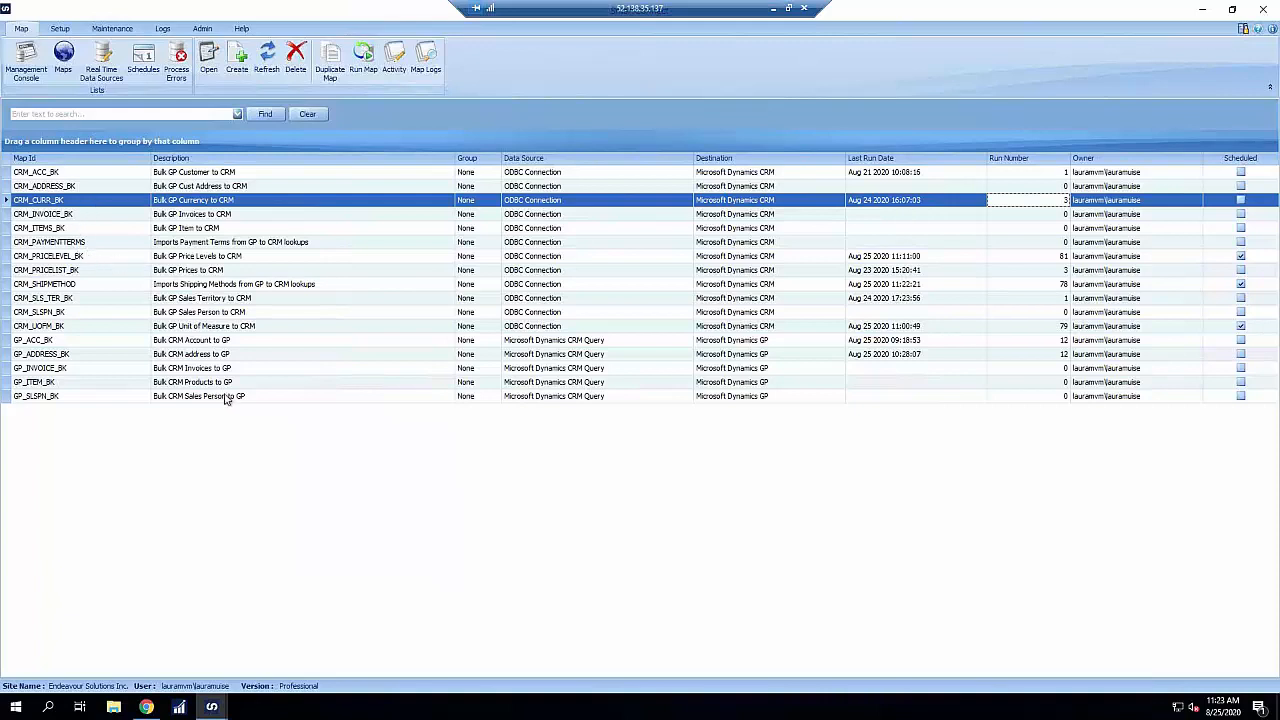
pyautogui.click(211, 707)
pyautogui.click(305, 655)
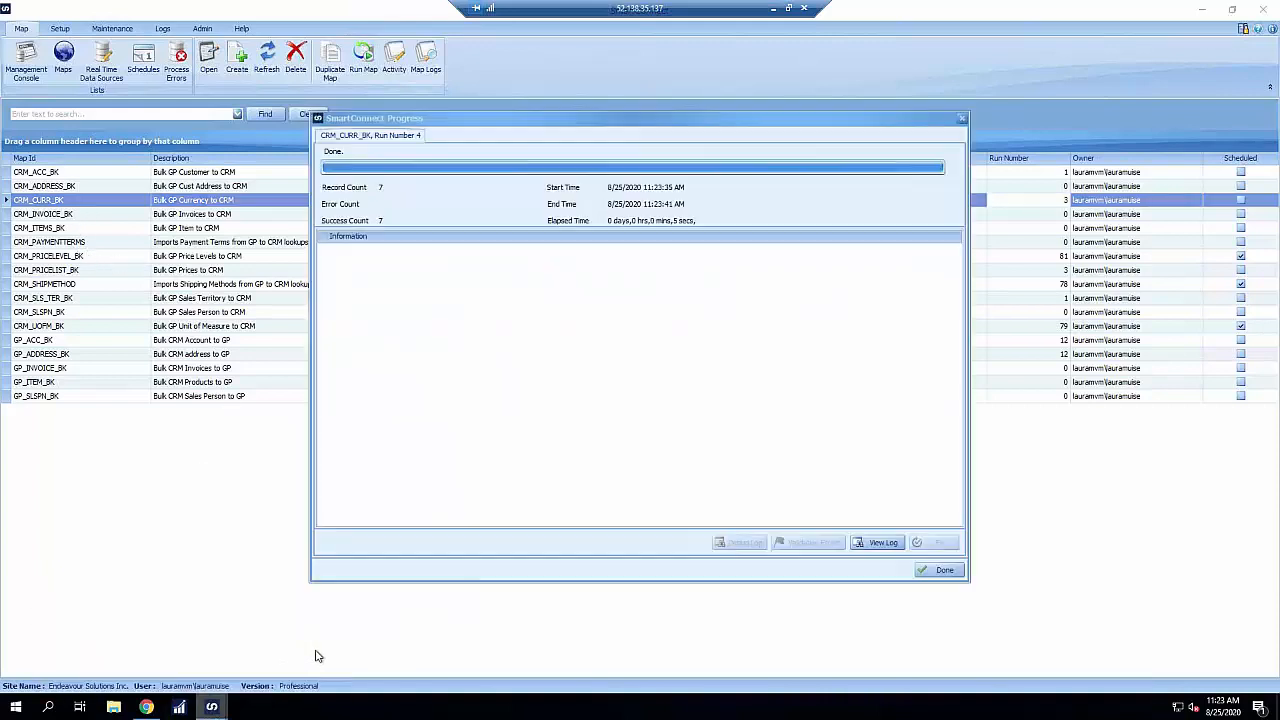
pyautogui.click(944, 570)
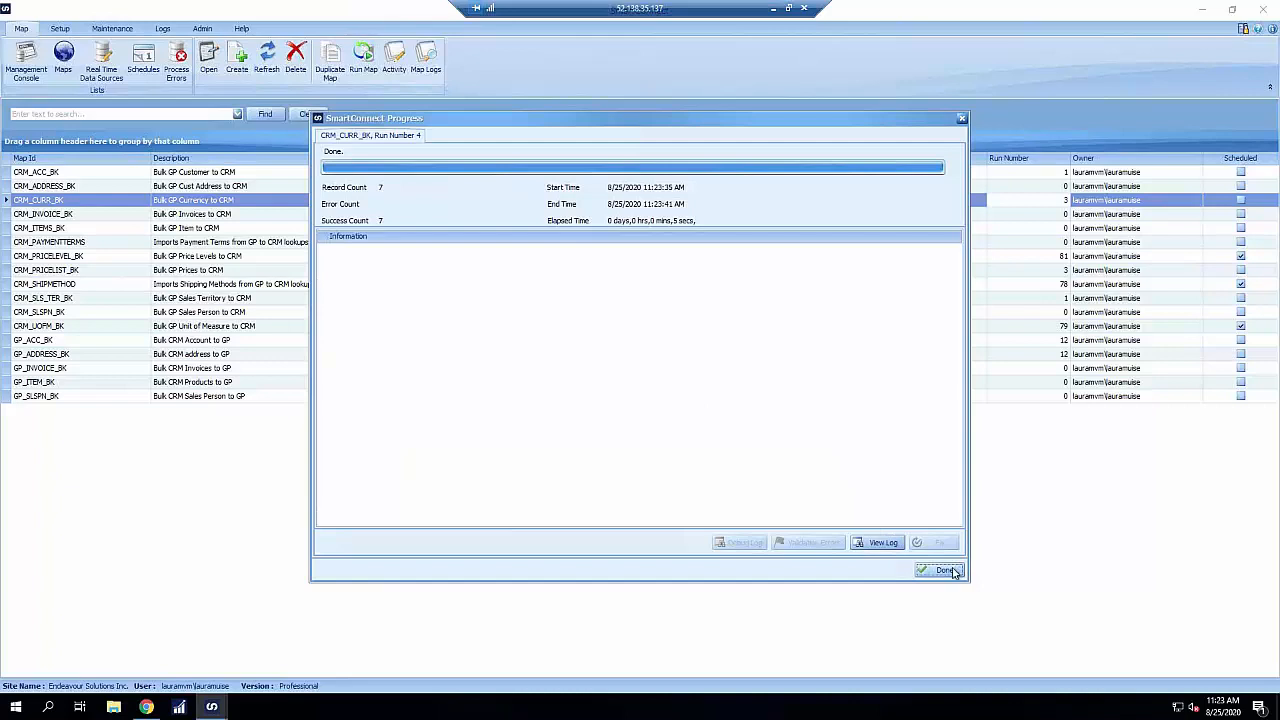
# Step: Close the CRM_PRICELIST_BK map setup, start a run of the CRM_PRICELEVEL_BK map, and return to the map list
pyautogui.doubleClick(55, 272)
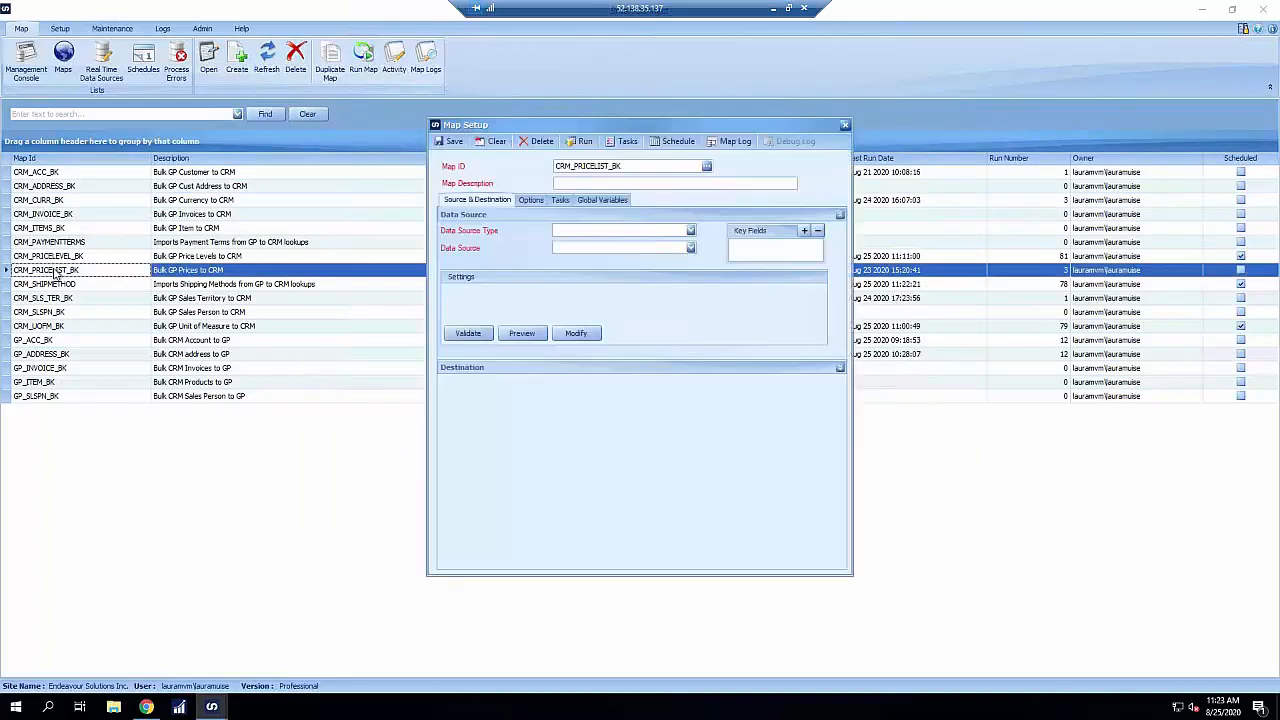
pyautogui.click(845, 127)
pyautogui.click(466, 256)
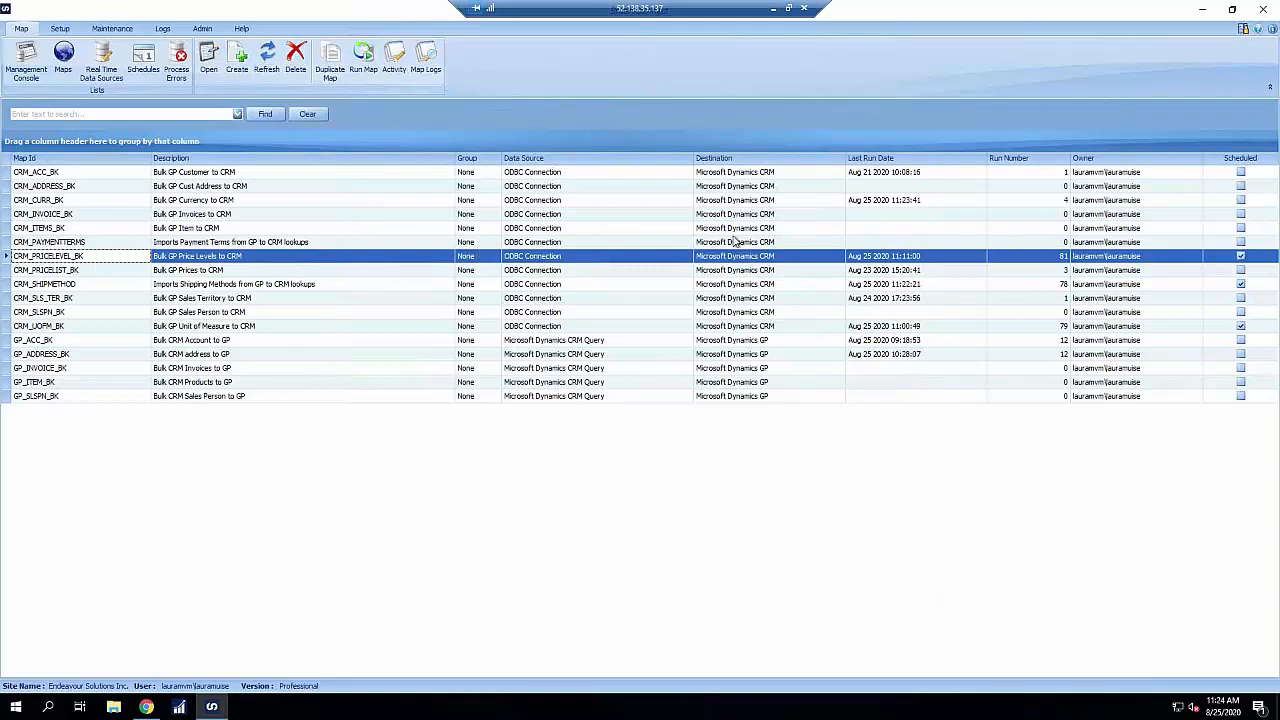
pyautogui.click(579, 141)
pyautogui.click(612, 368)
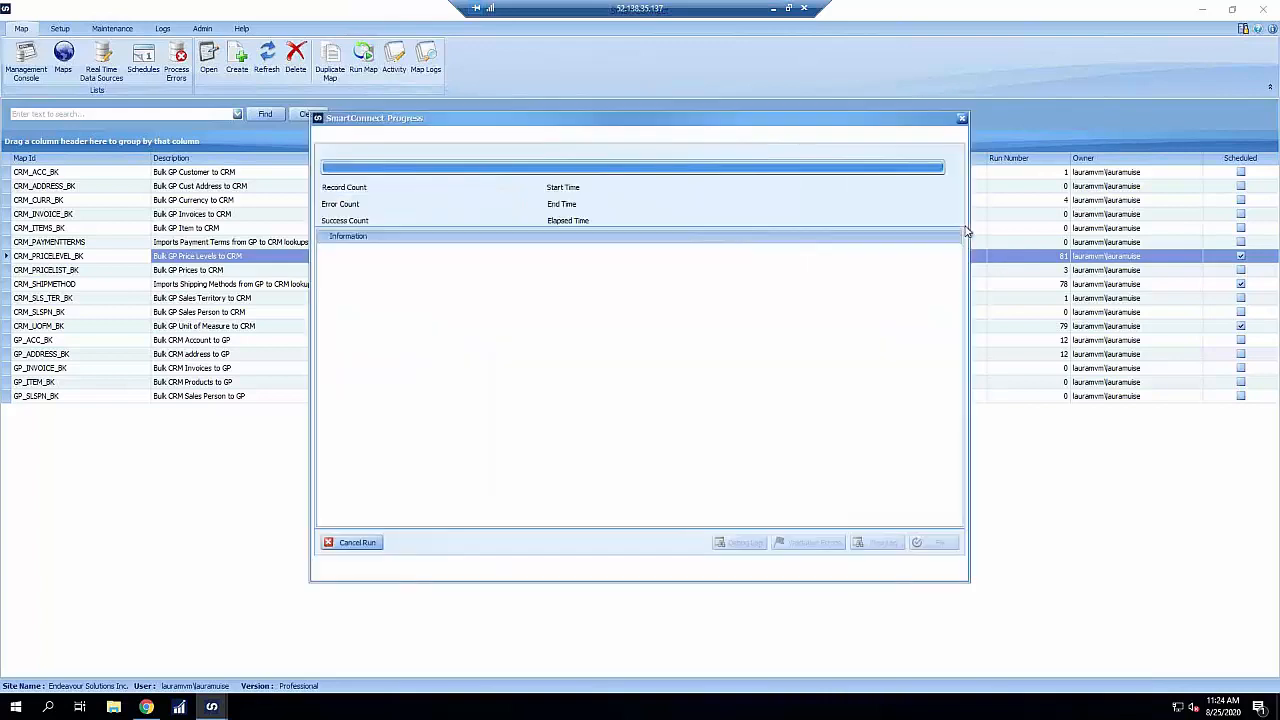
pyautogui.click(1062, 230)
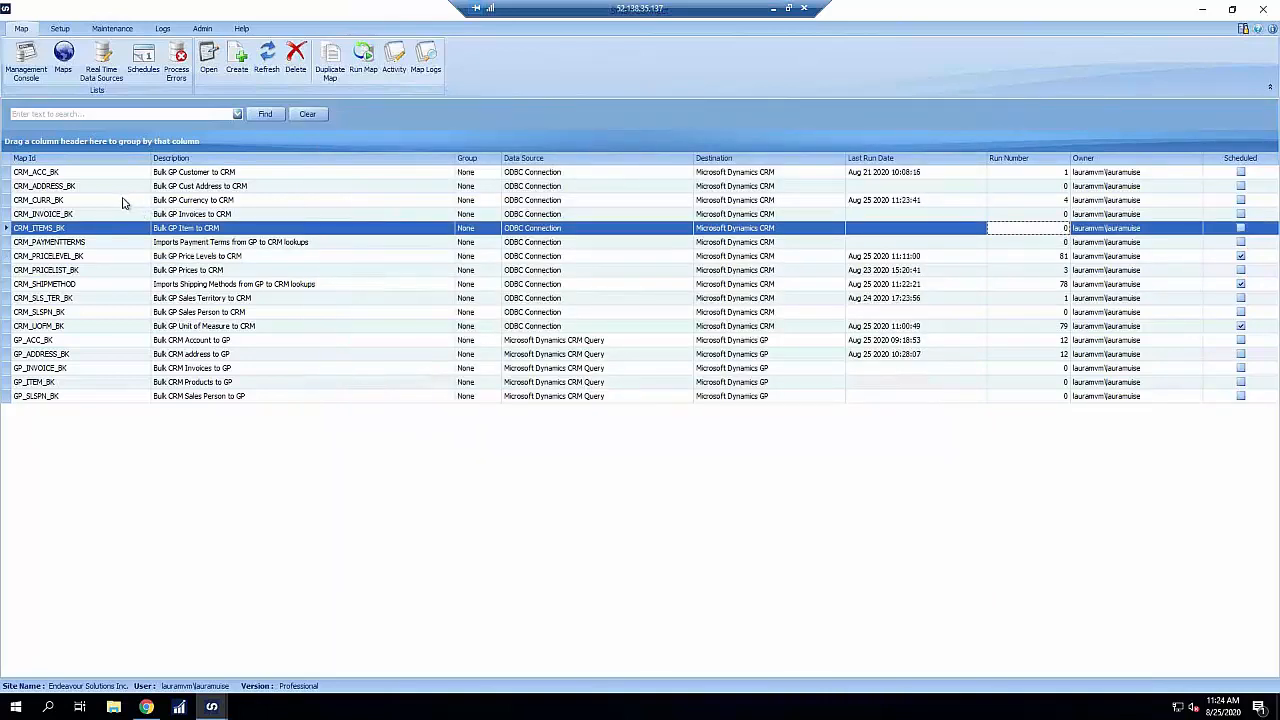
# Step: Open the CRM_CURR_BK map, review its error and success logging options, and close the map setup
pyautogui.doubleClick(123, 202)
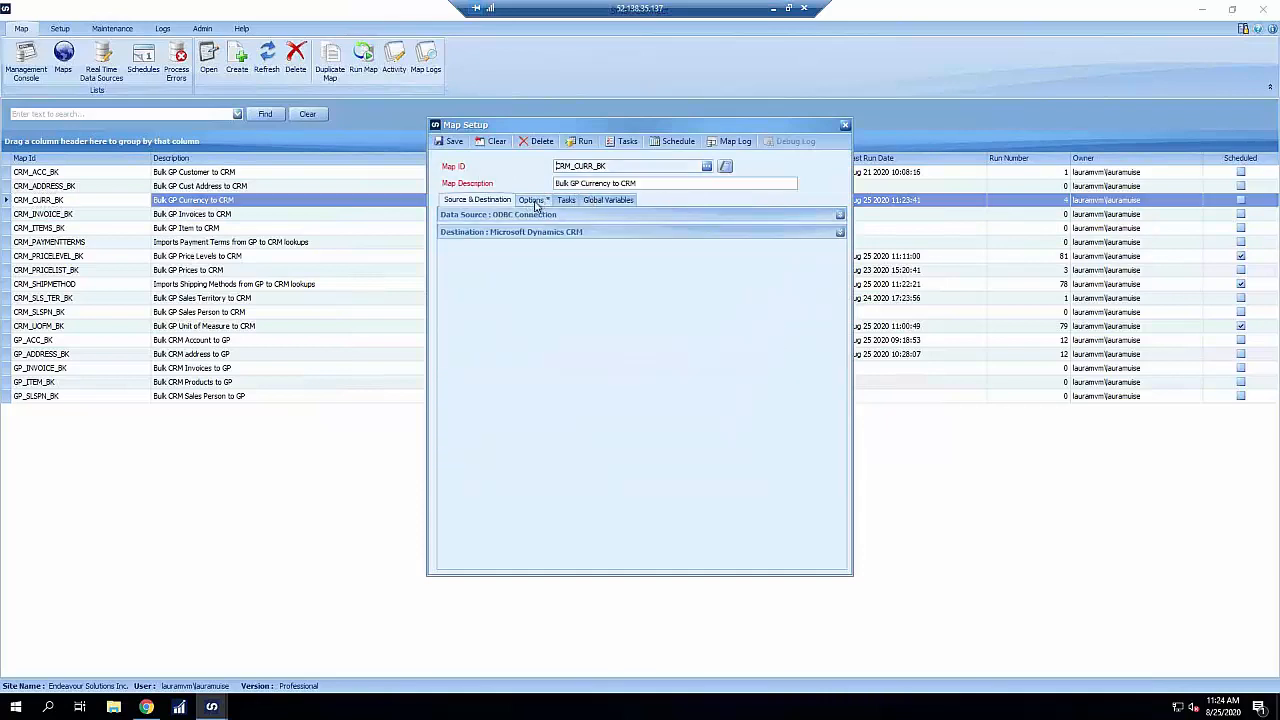
pyautogui.click(547, 203)
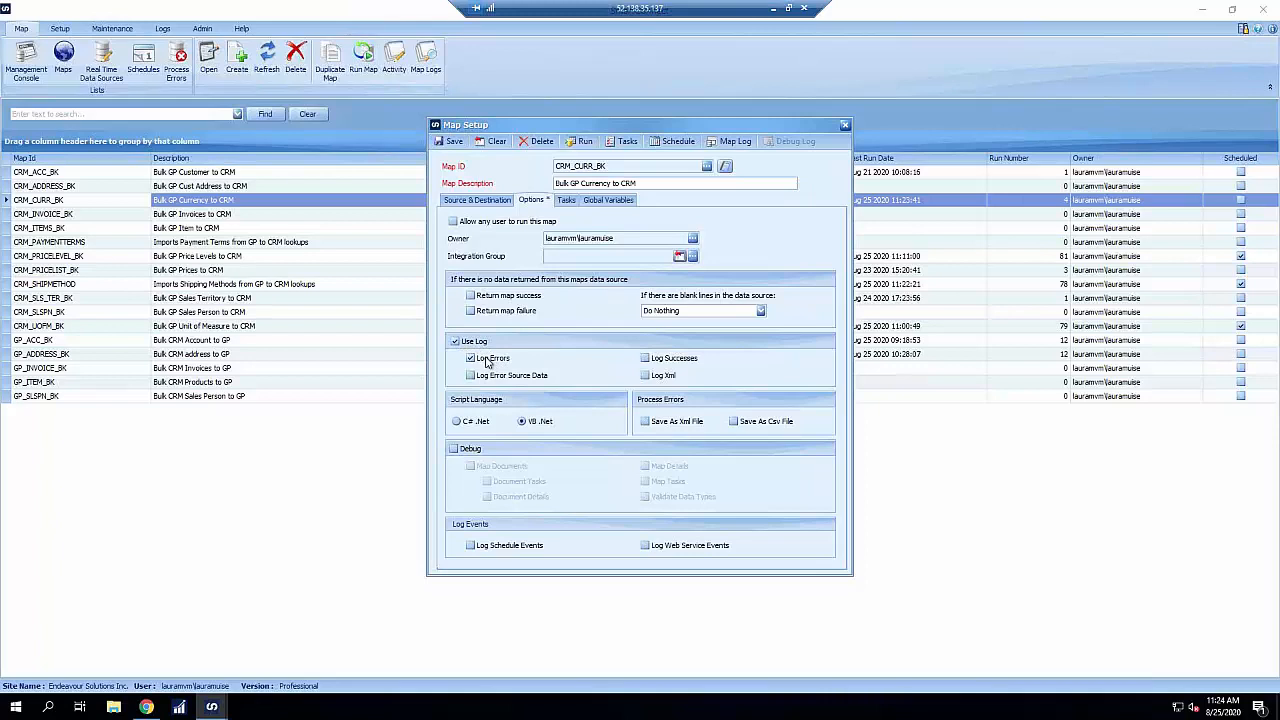
pyautogui.click(846, 128)
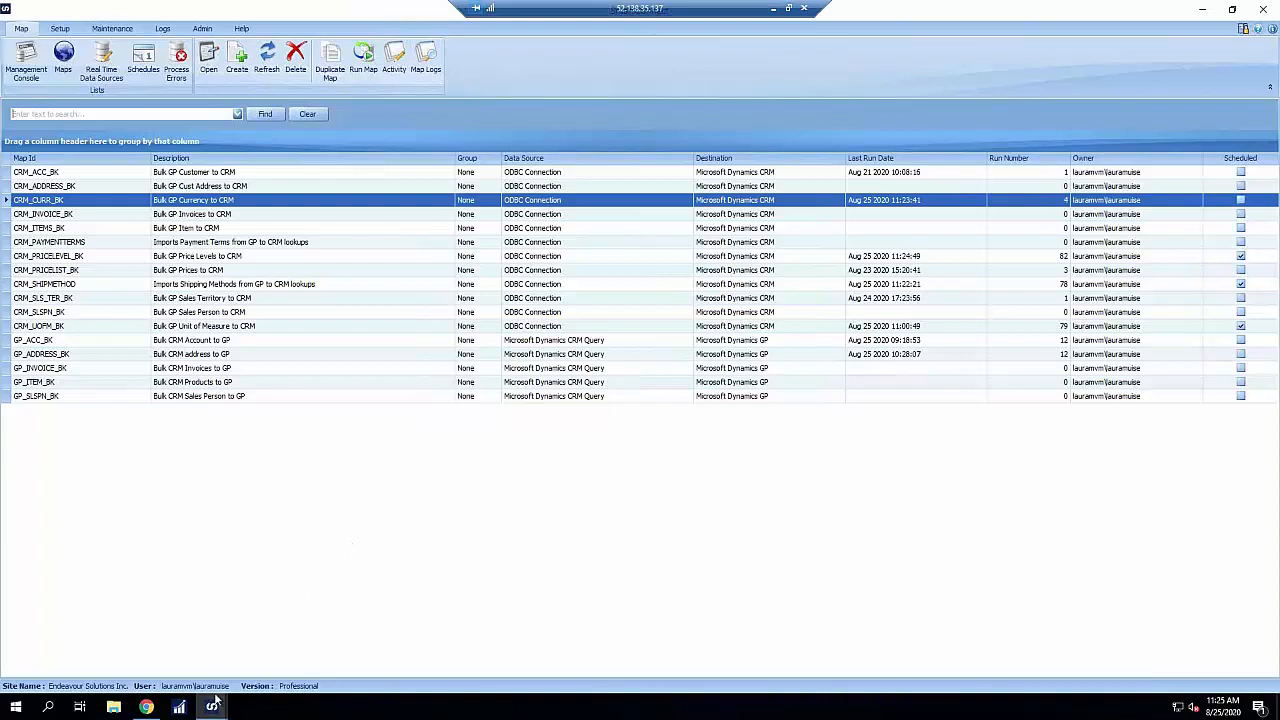
# Step: Bring up the progress report of the CRM_PRICELEVEL_BK run, check its counts, and dismiss it
pyautogui.moveTo(218, 702)
pyautogui.click(297, 651)
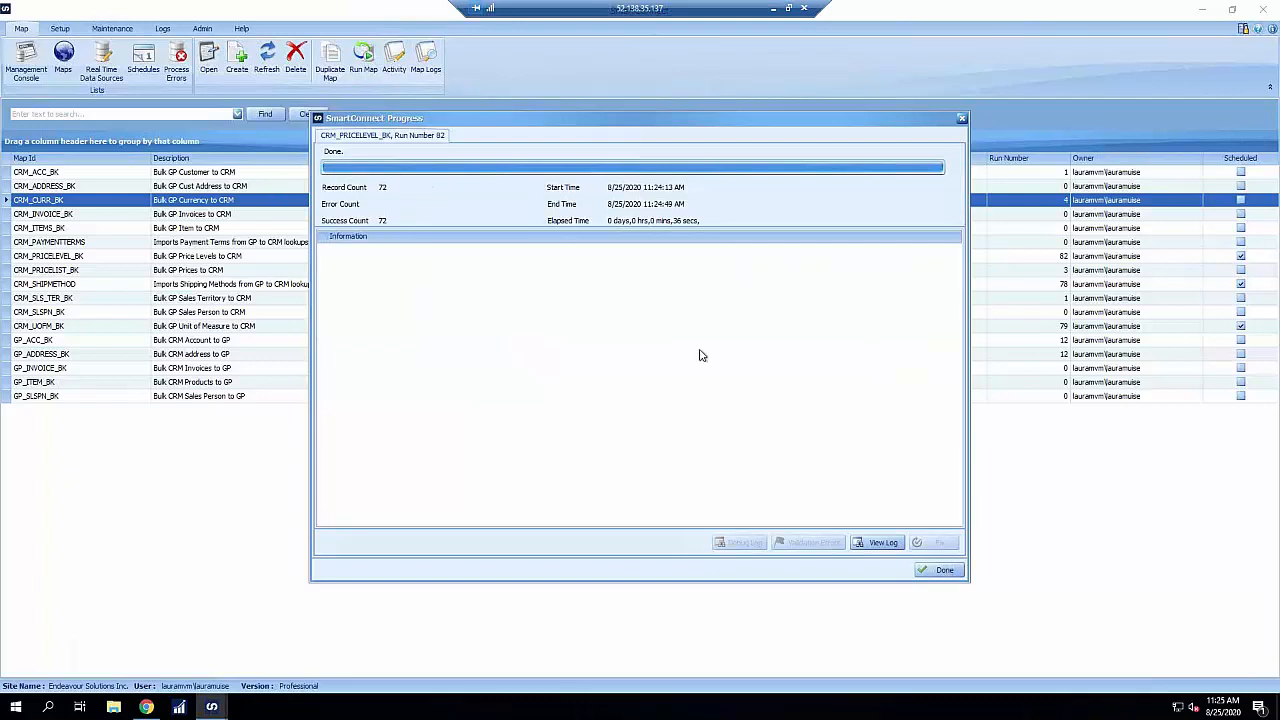
pyautogui.click(945, 570)
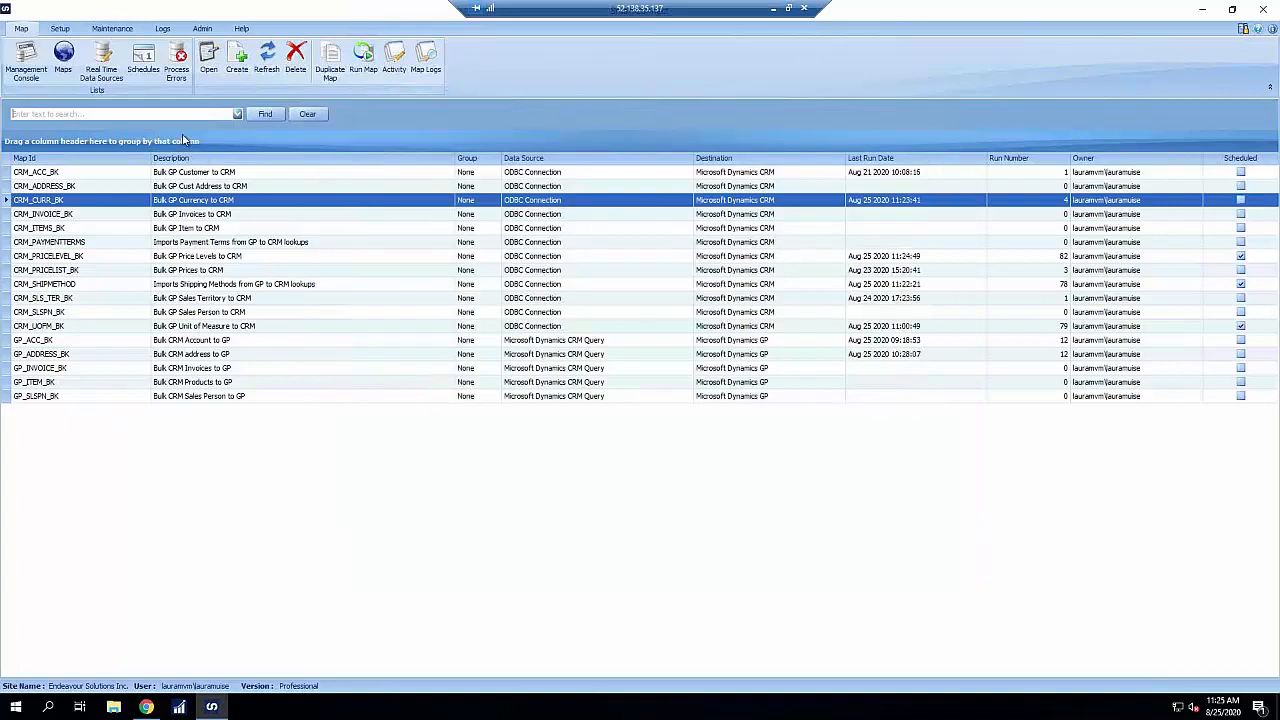
# Step: Open the Management Console, check the latest CRM_CURR_BK and CRM_PRICELEVEL_BK runs, and widen the recent logins and pending scheduled maps area
pyautogui.click(28, 60)
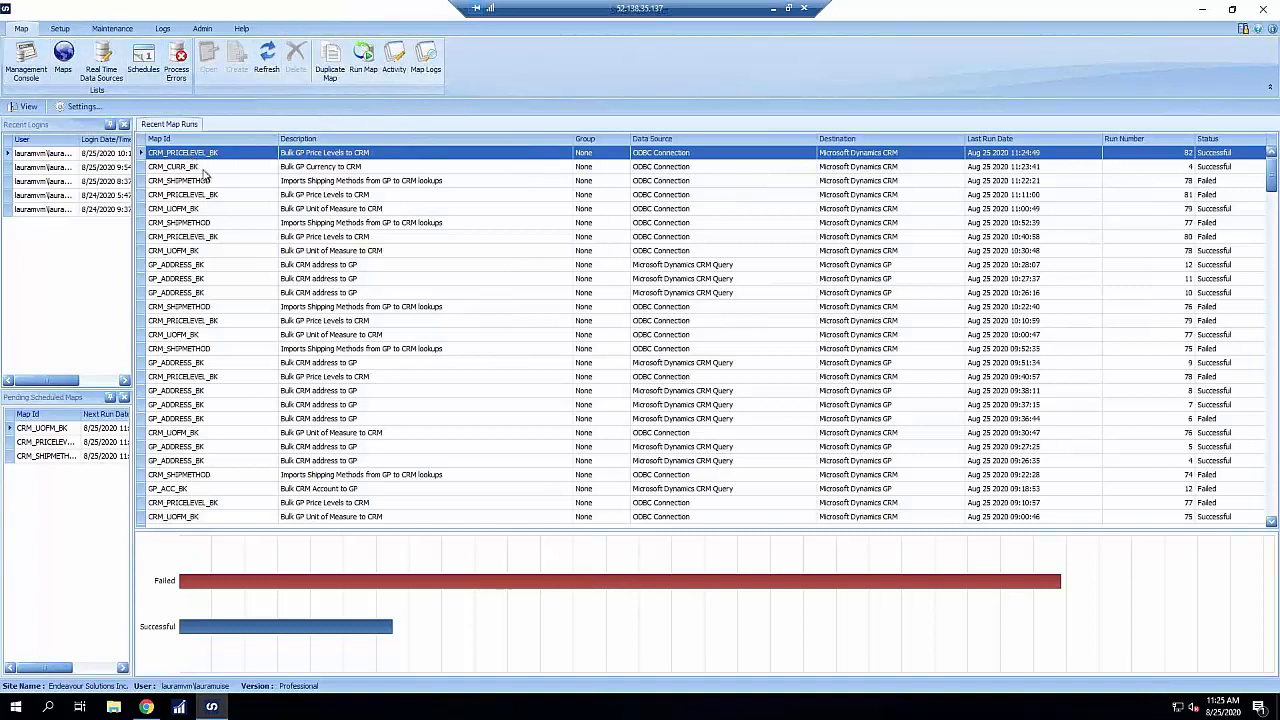
pyautogui.click(402, 168)
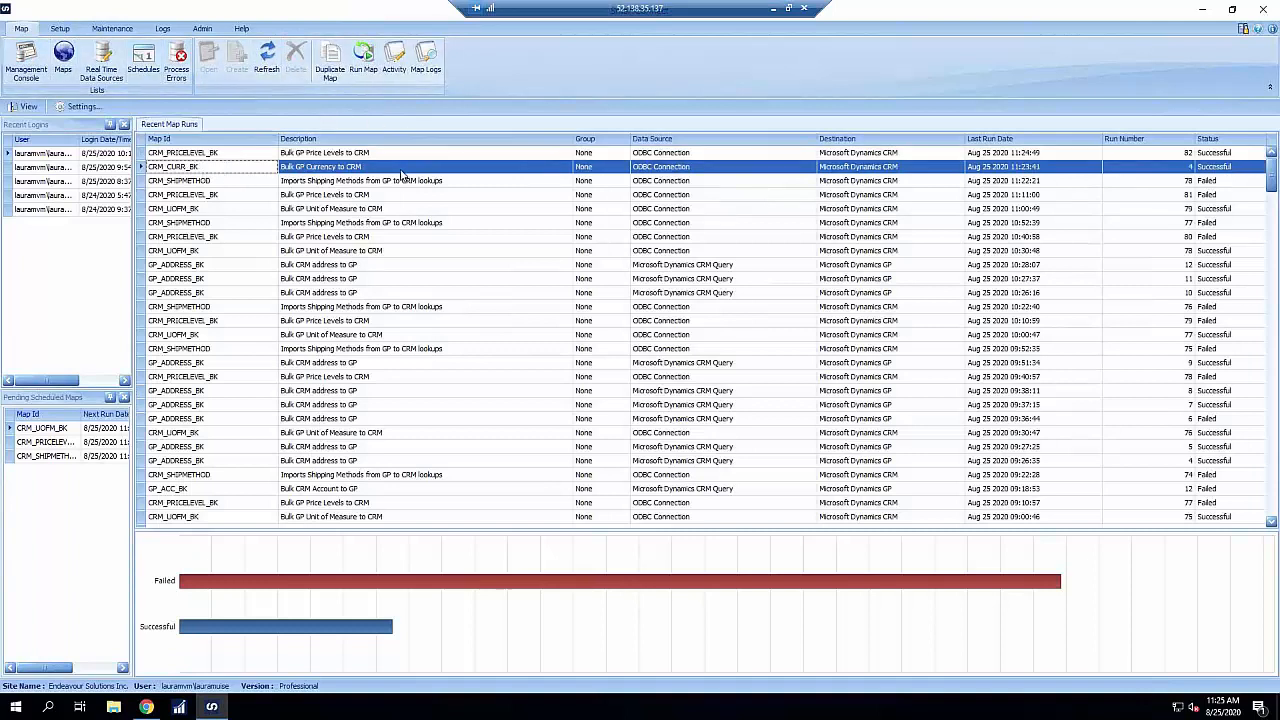
pyautogui.click(1218, 154)
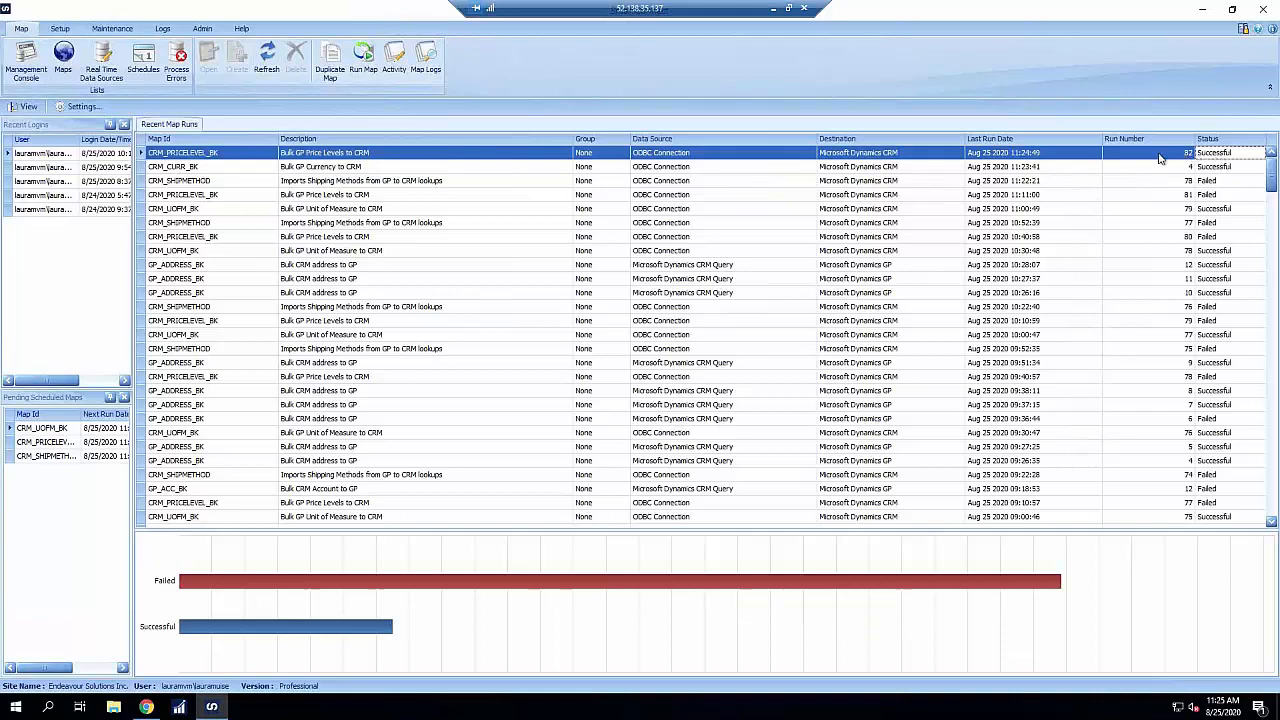
pyautogui.moveTo(133, 306); pyautogui.dragTo(287, 276)
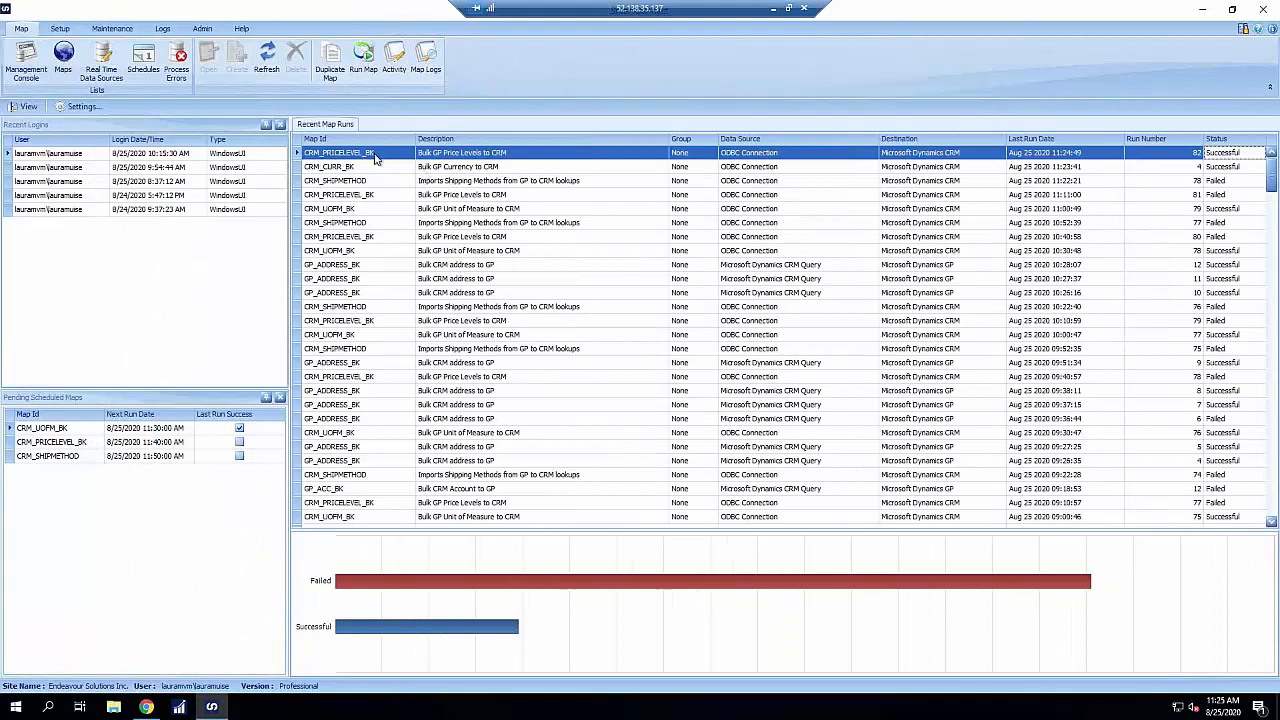
pyautogui.click(84, 443)
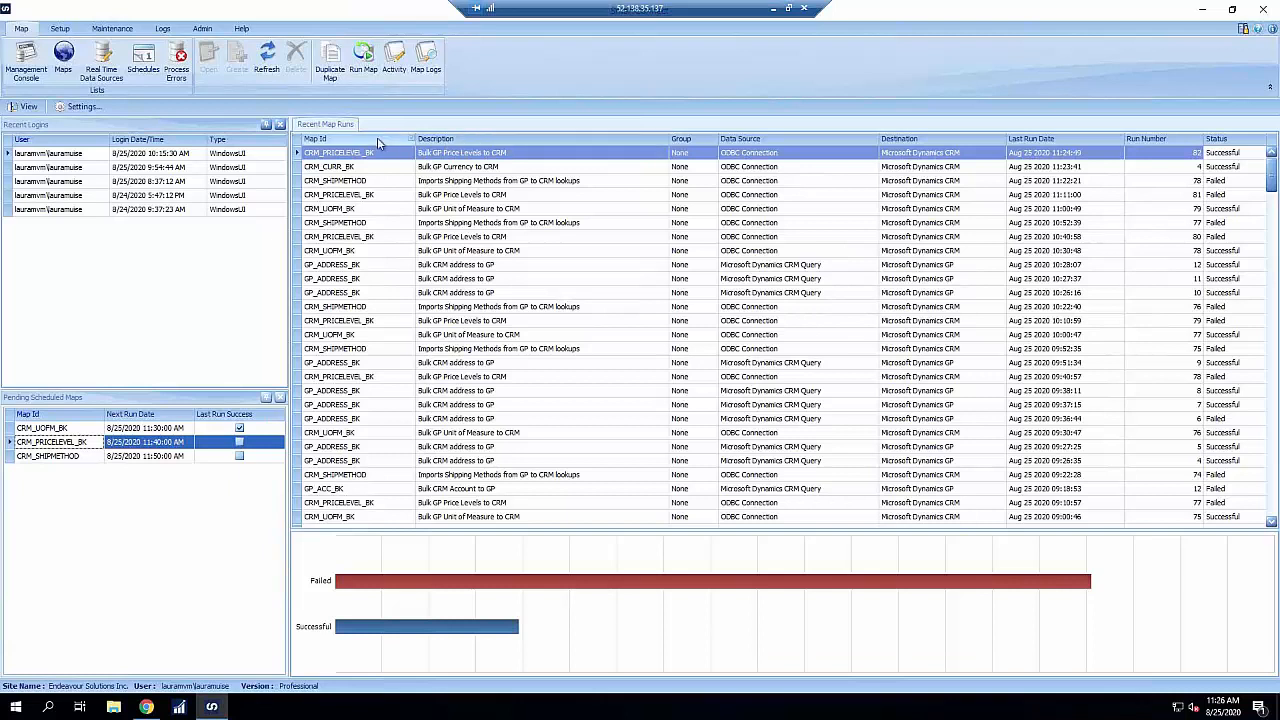
# Step: Look up the GP_ACC_BK map for a manual run and run it
pyautogui.click(337, 490)
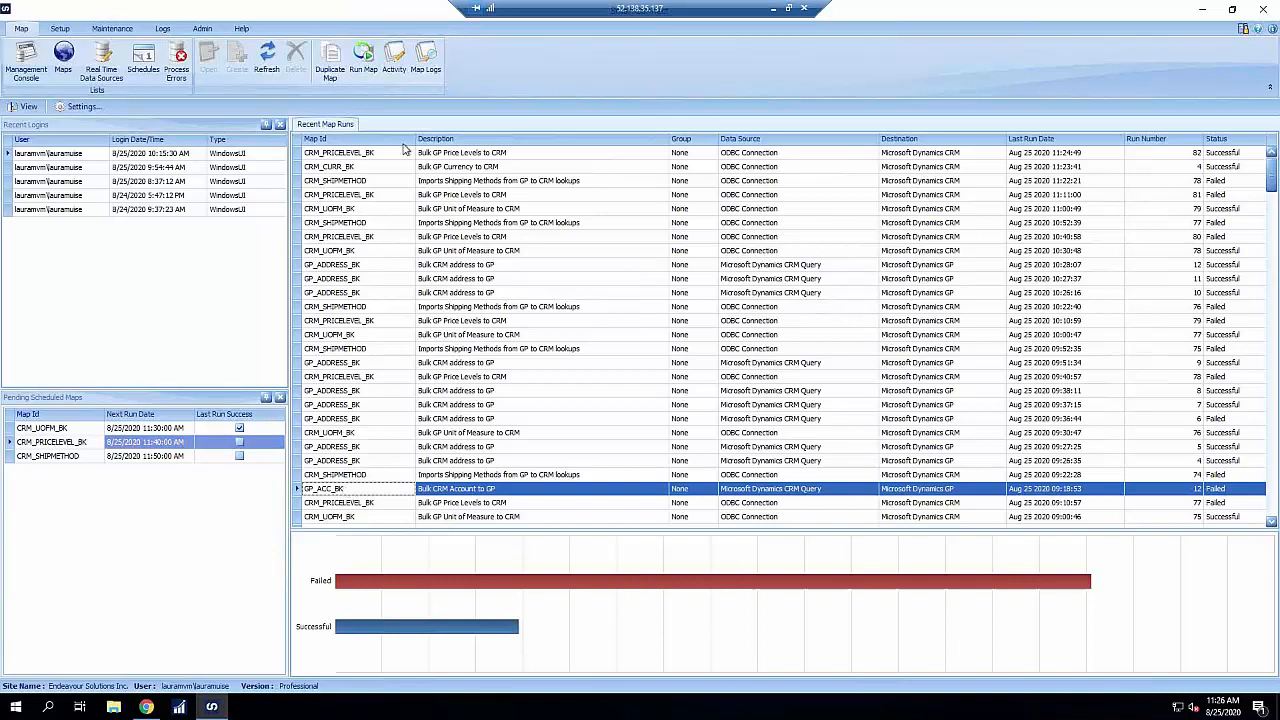
pyautogui.click(366, 52)
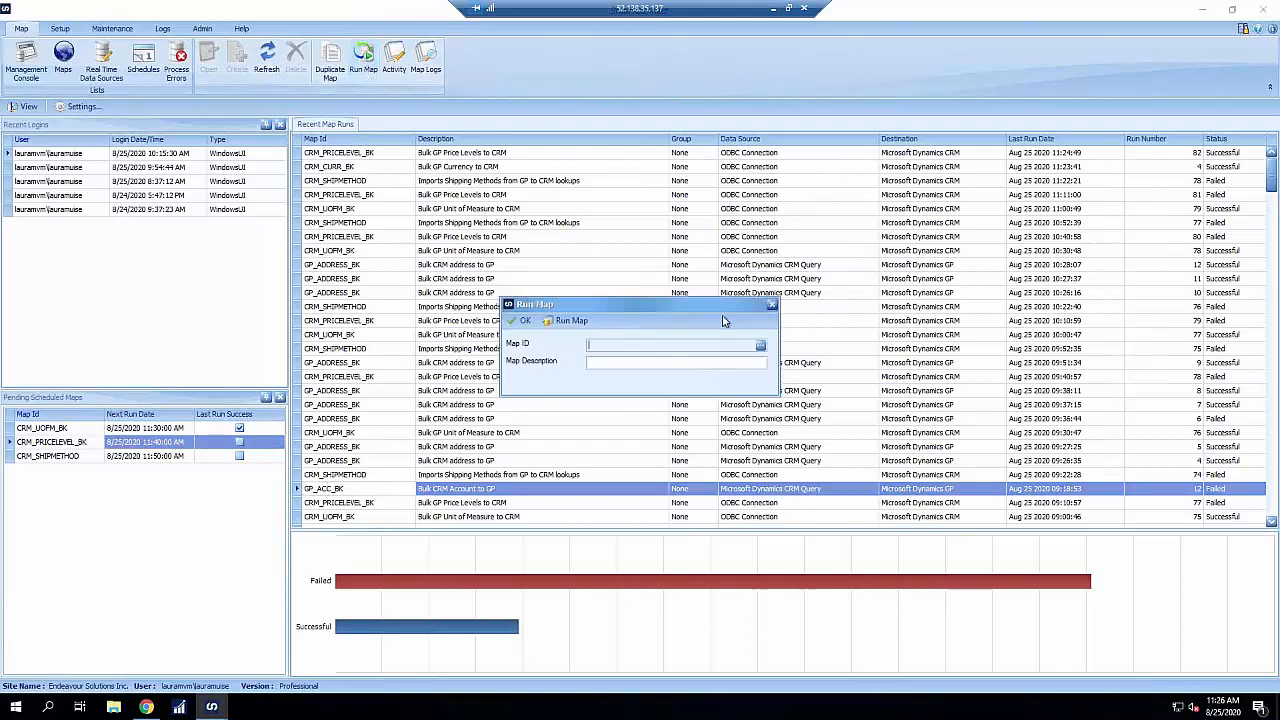
pyautogui.click(765, 350)
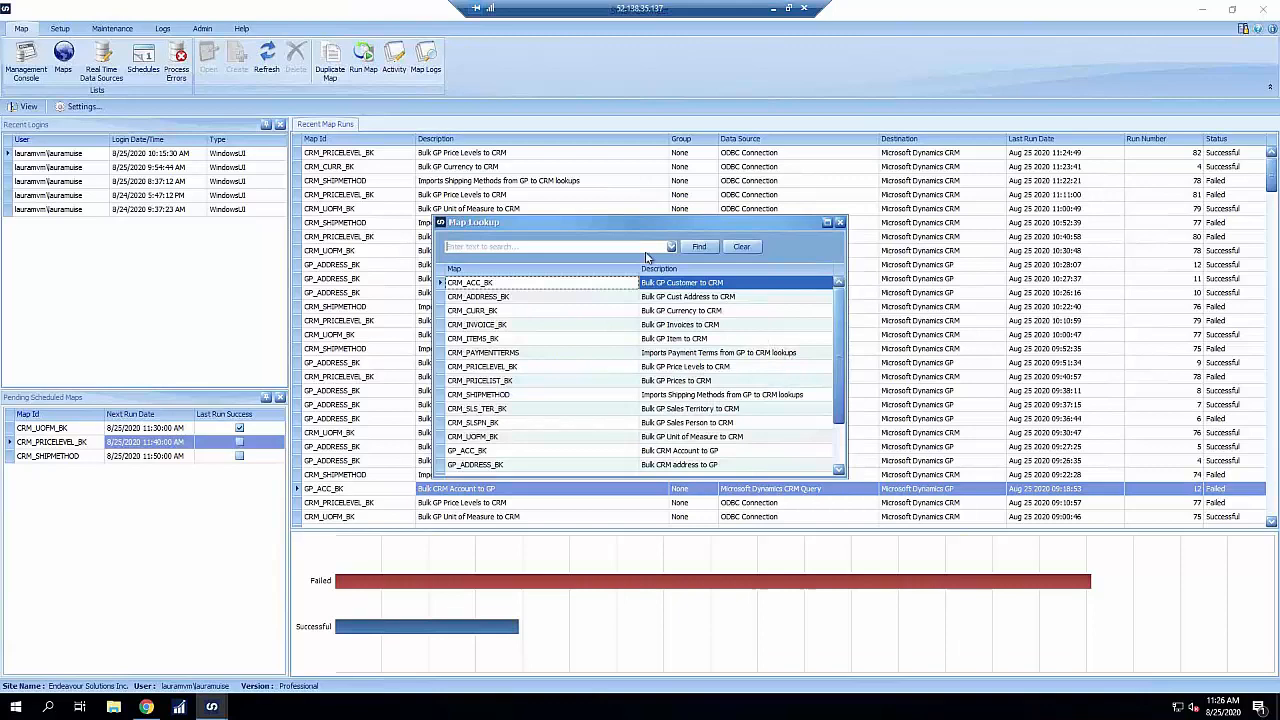
pyautogui.doubleClick(493, 451)
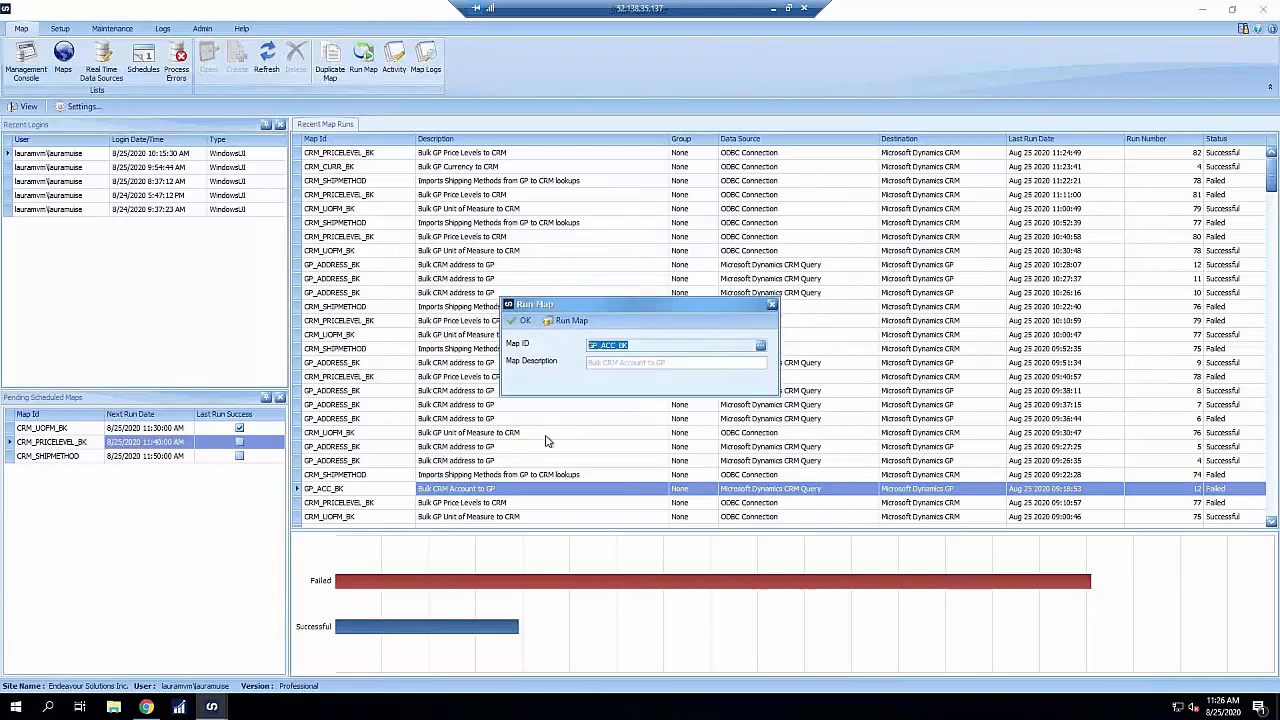
pyautogui.click(575, 322)
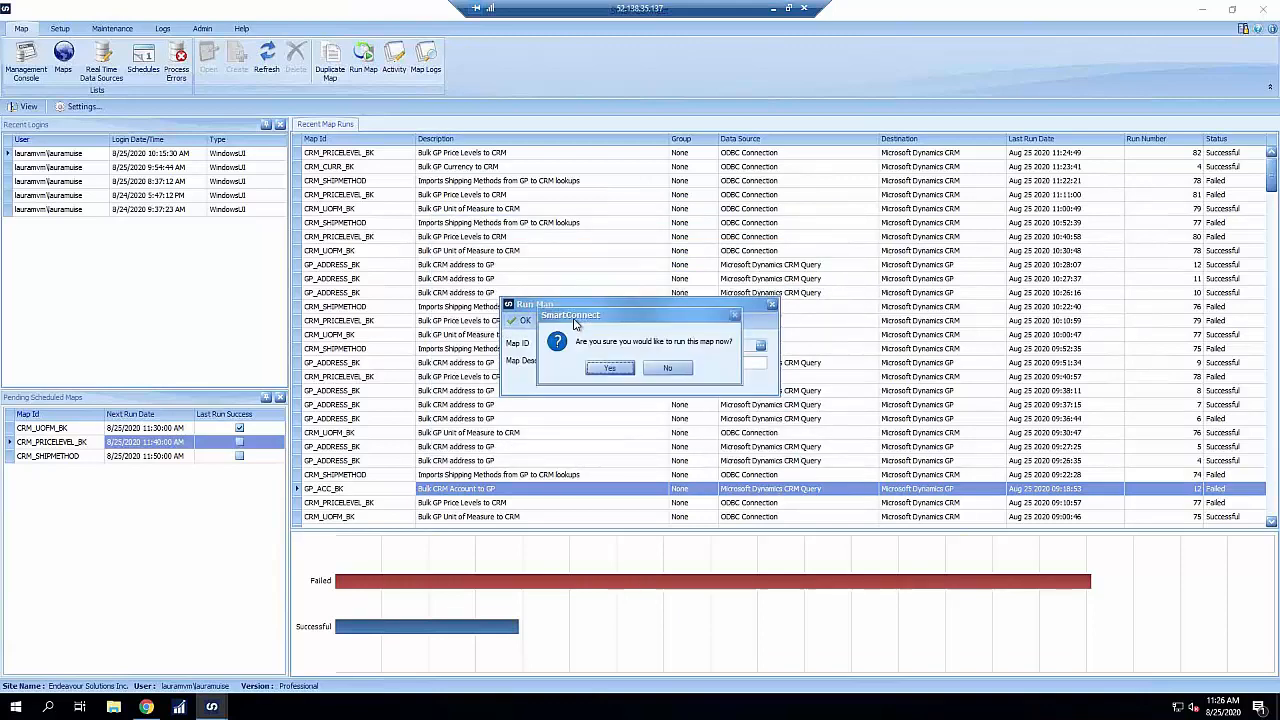
pyautogui.click(613, 369)
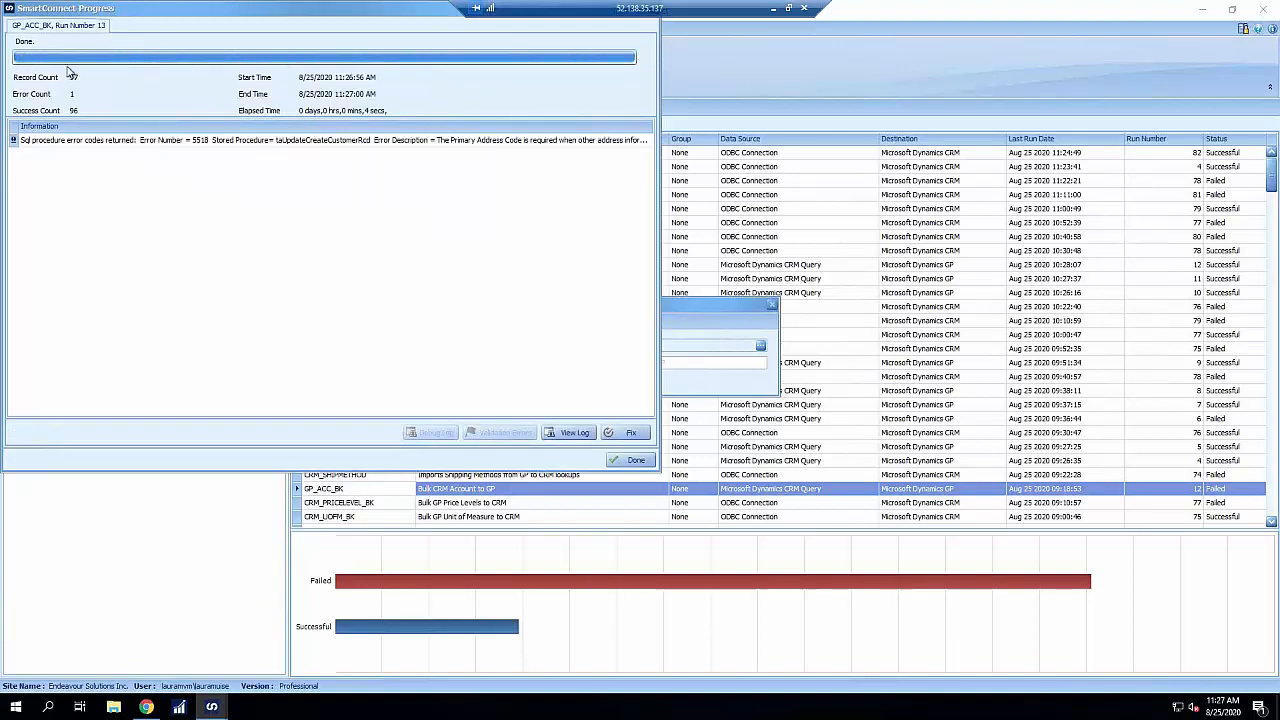
# Step: Move the GP_ACC_BK progress report clear for reading, examine the full text of its SQL procedure error, and close the error details
pyautogui.moveTo(200, 18); pyautogui.dragTo(479, 70)
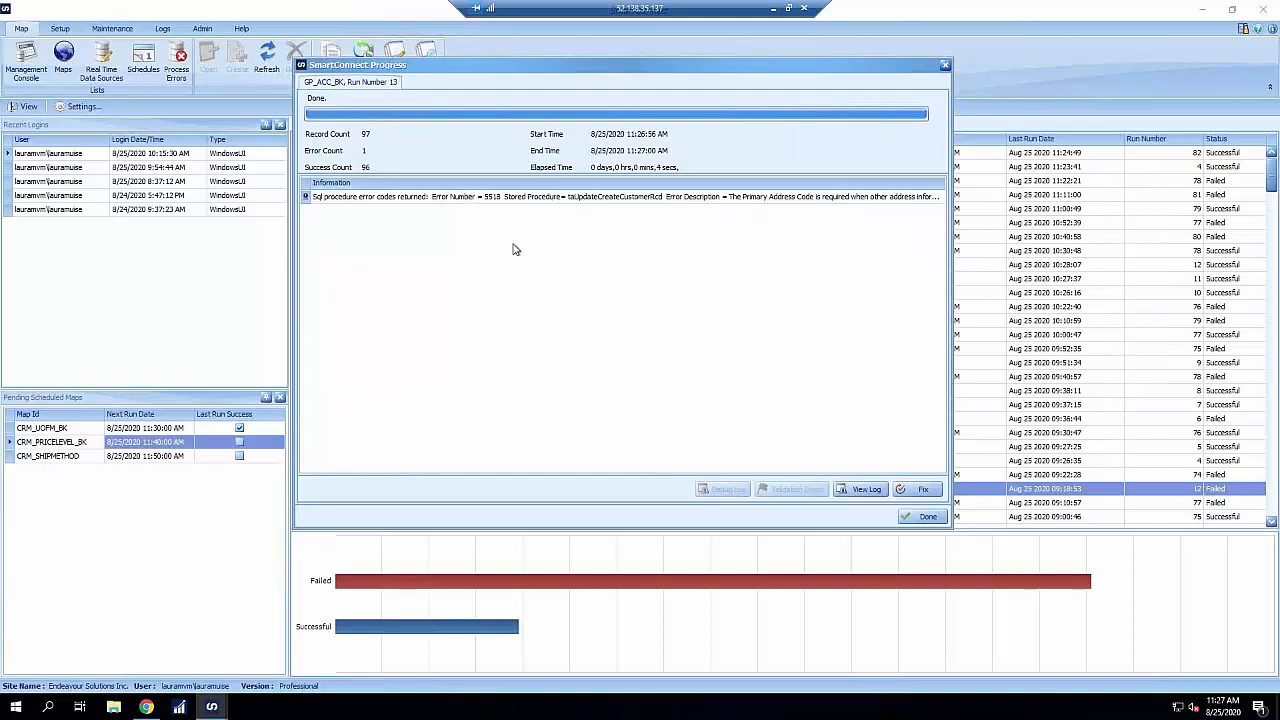
pyautogui.moveTo(541, 199)
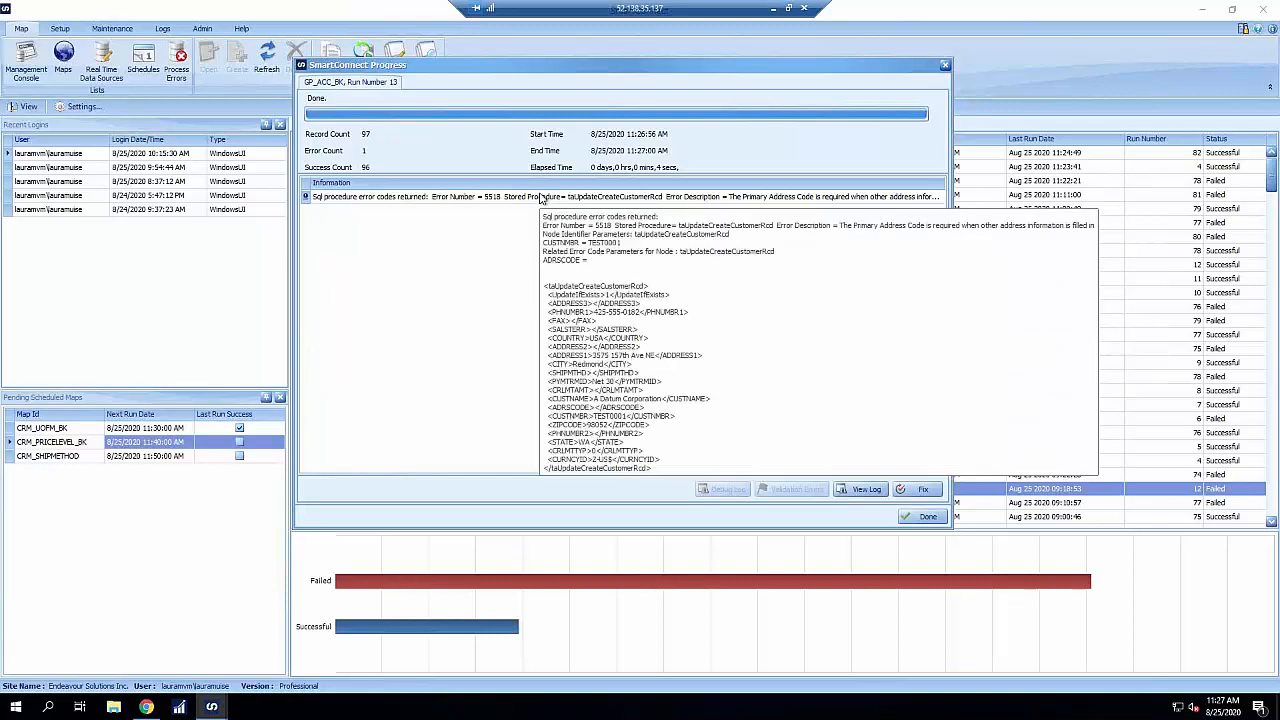
pyautogui.doubleClick(541, 198)
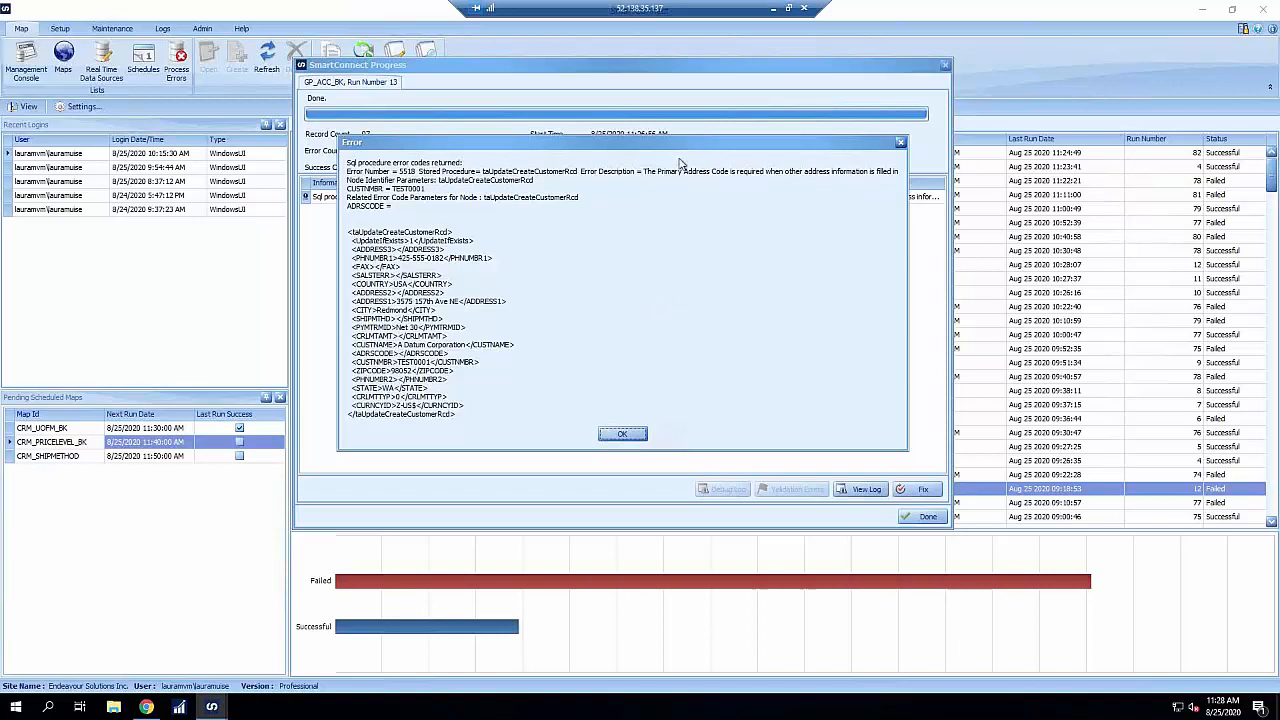
pyautogui.moveTo(680, 143); pyautogui.dragTo(680, 160)
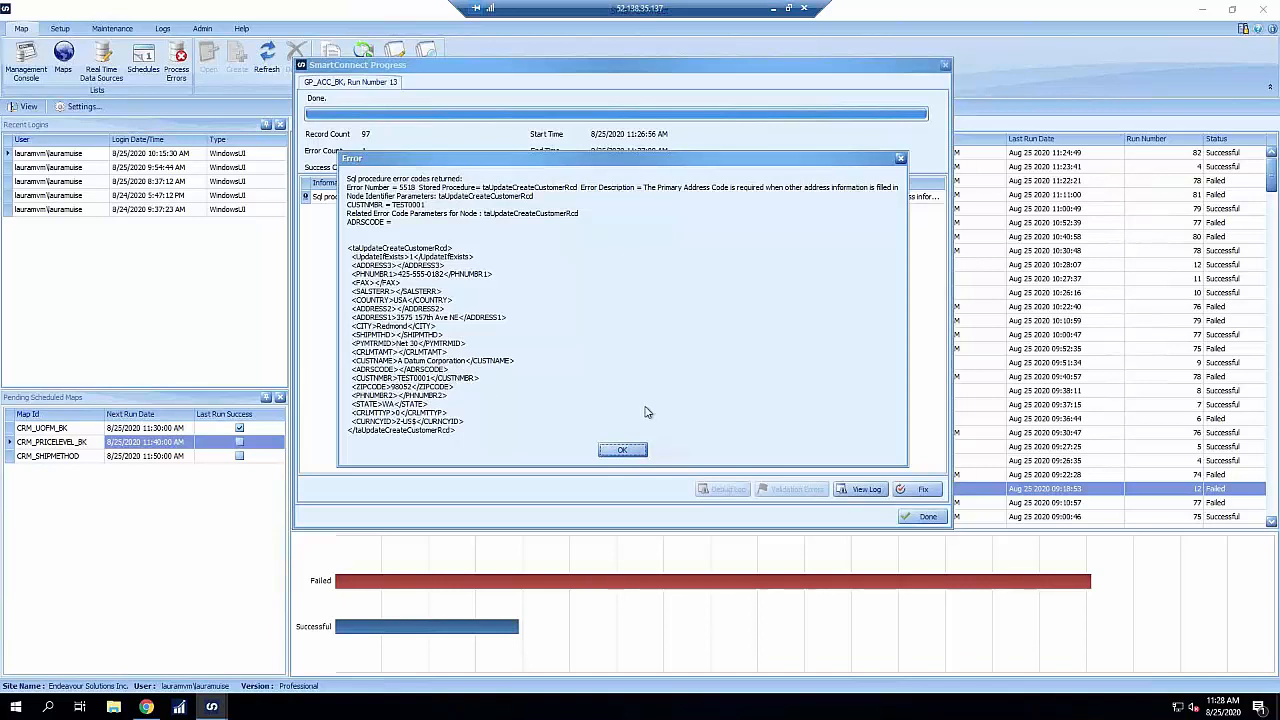
pyautogui.click(623, 451)
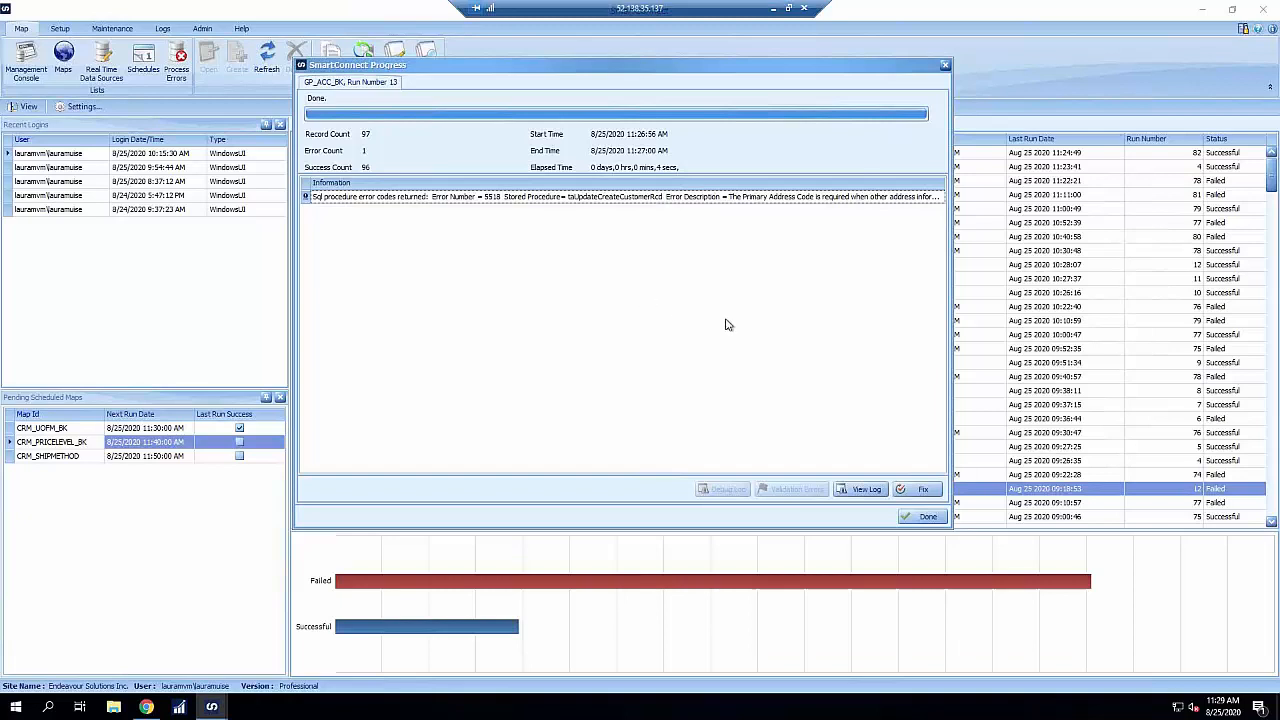
# Step: Open the failed GP_ACC_BK record for fixing, find its address1_name column, and widen that column
pyautogui.click(911, 496)
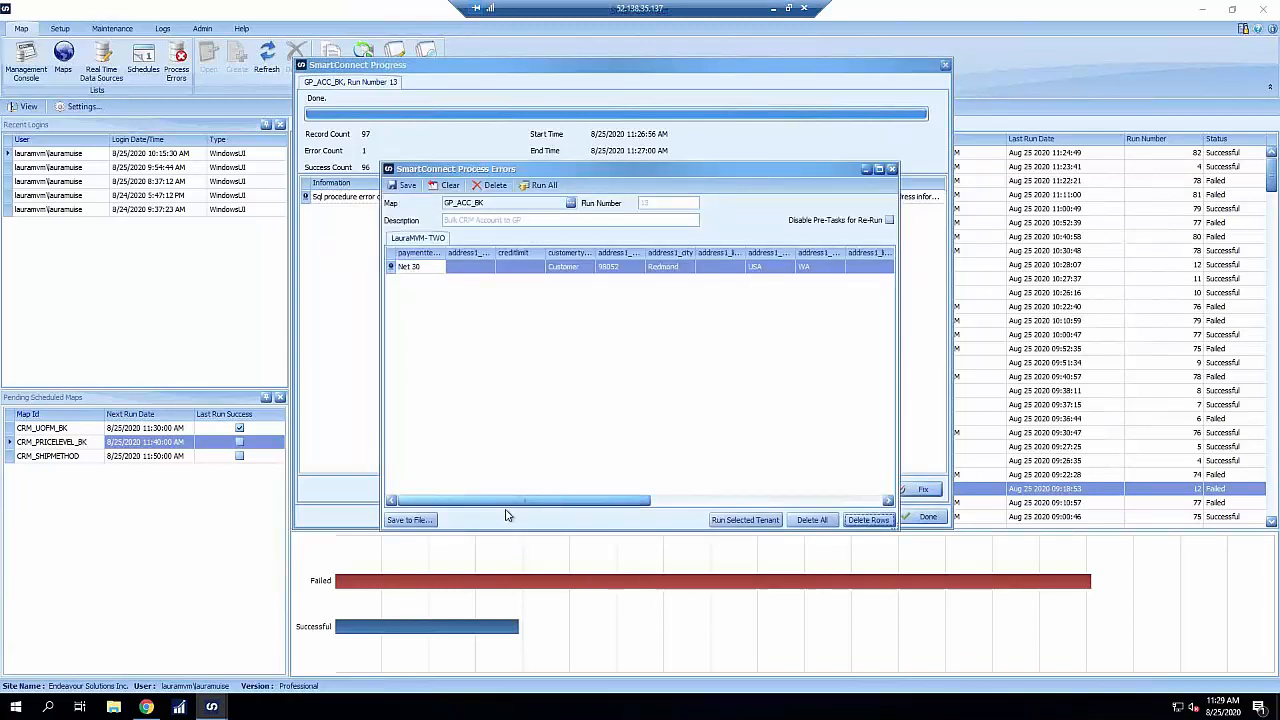
pyautogui.moveTo(520, 502)
pyautogui.mouseDown()
pyautogui.moveTo(773, 508)
pyautogui.moveTo(543, 506)
pyautogui.mouseUp()
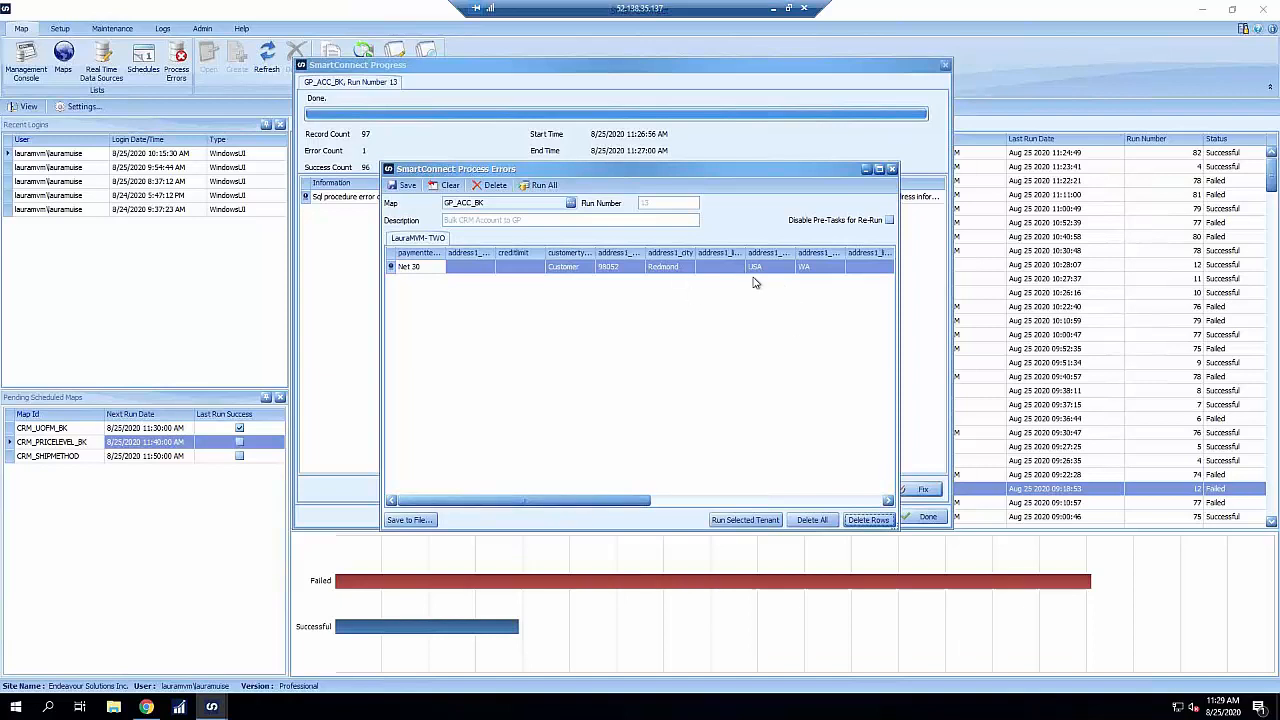
pyautogui.moveTo(590, 505); pyautogui.dragTo(760, 500)
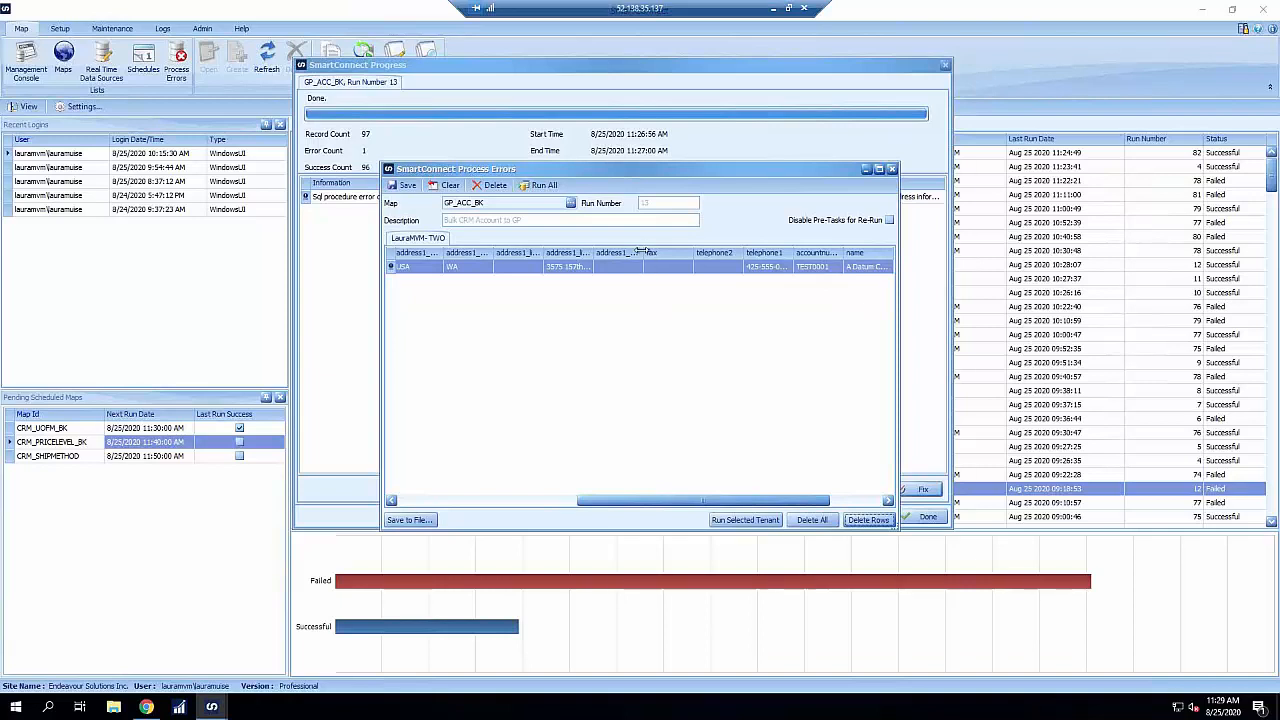
pyautogui.moveTo(697, 251); pyautogui.dragTo(698, 252)
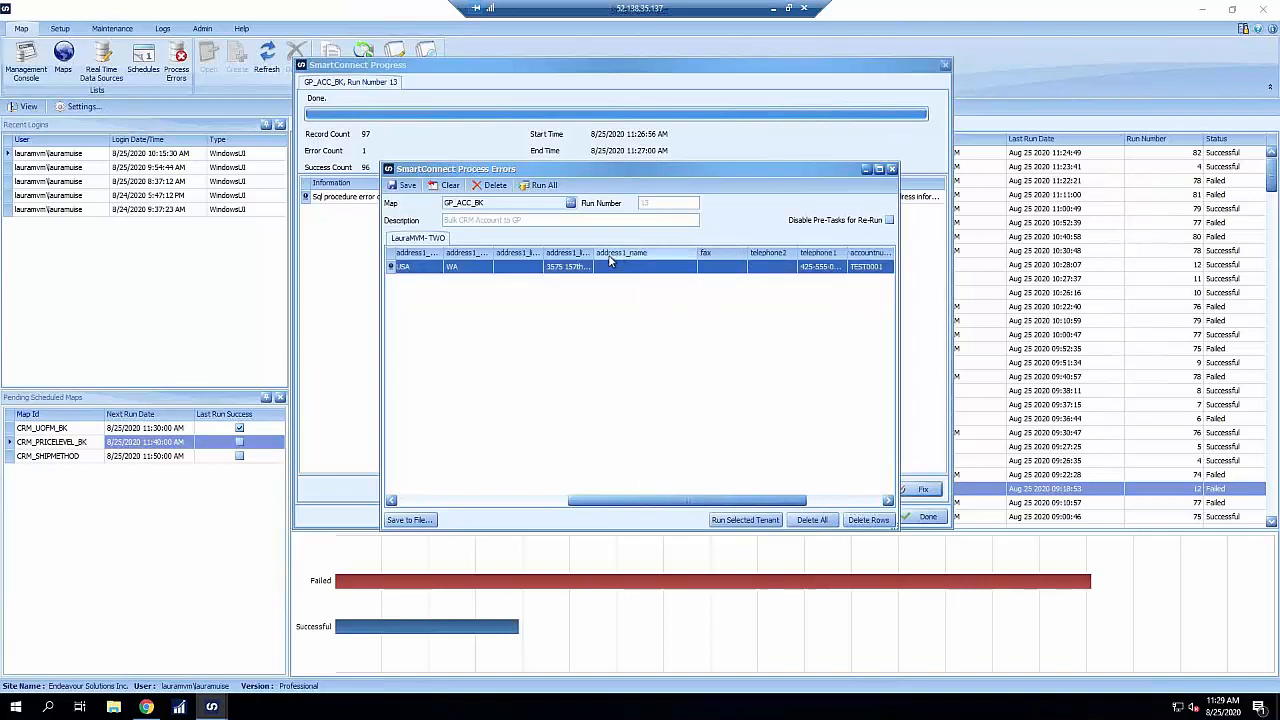
# Step: Set the failed record's address1_name to TEST, rerun all errored records, and close the progress report and the map run dialog
pyautogui.click(618, 267)
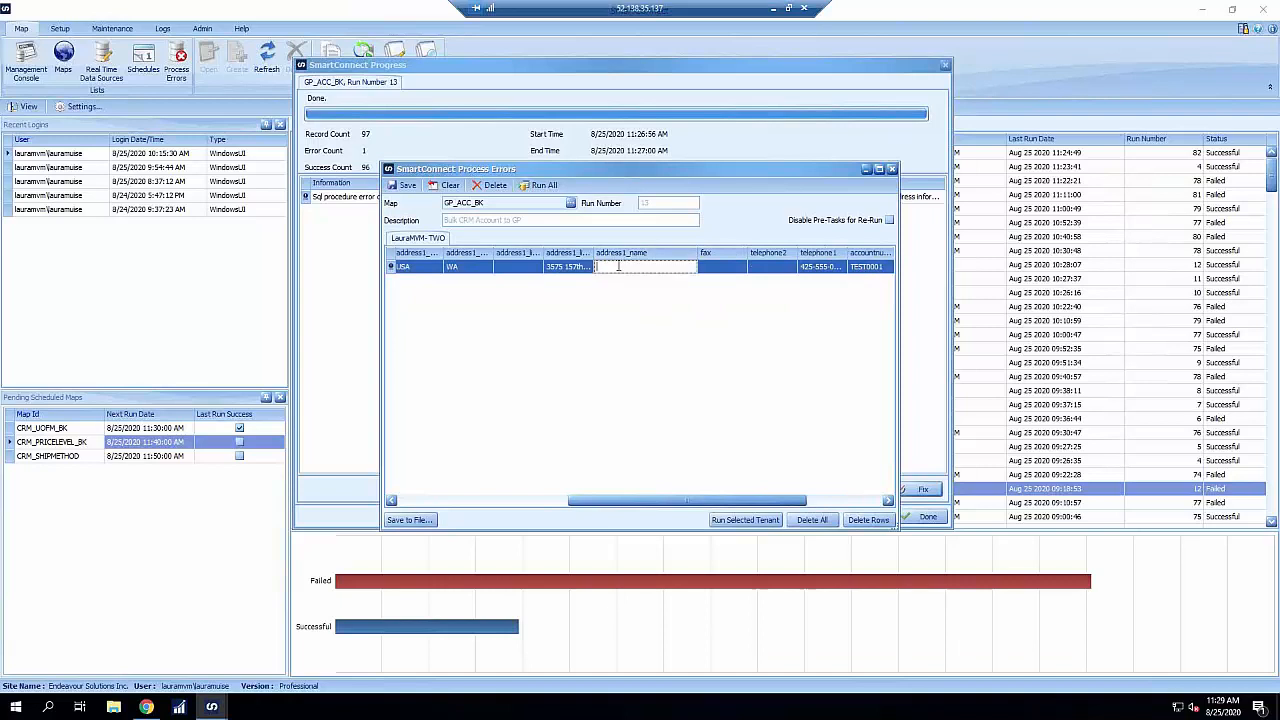
pyautogui.write('TEST')
pyautogui.click(539, 187)
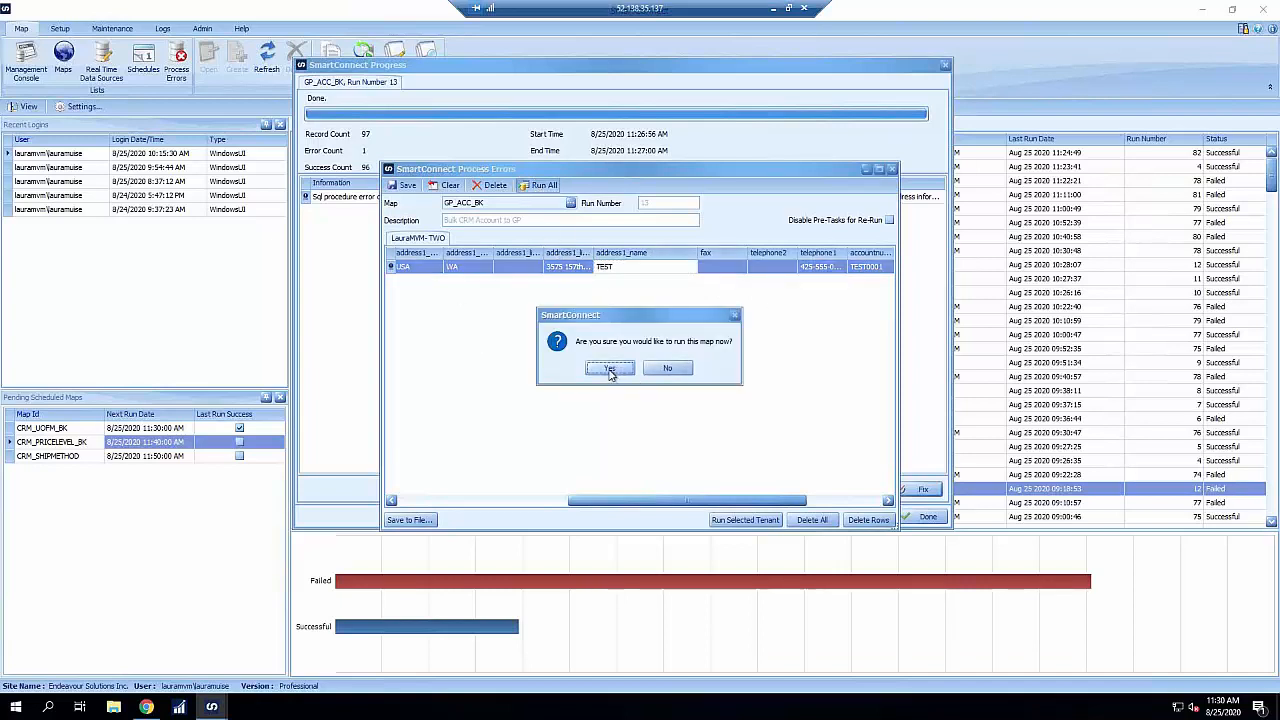
pyautogui.click(611, 369)
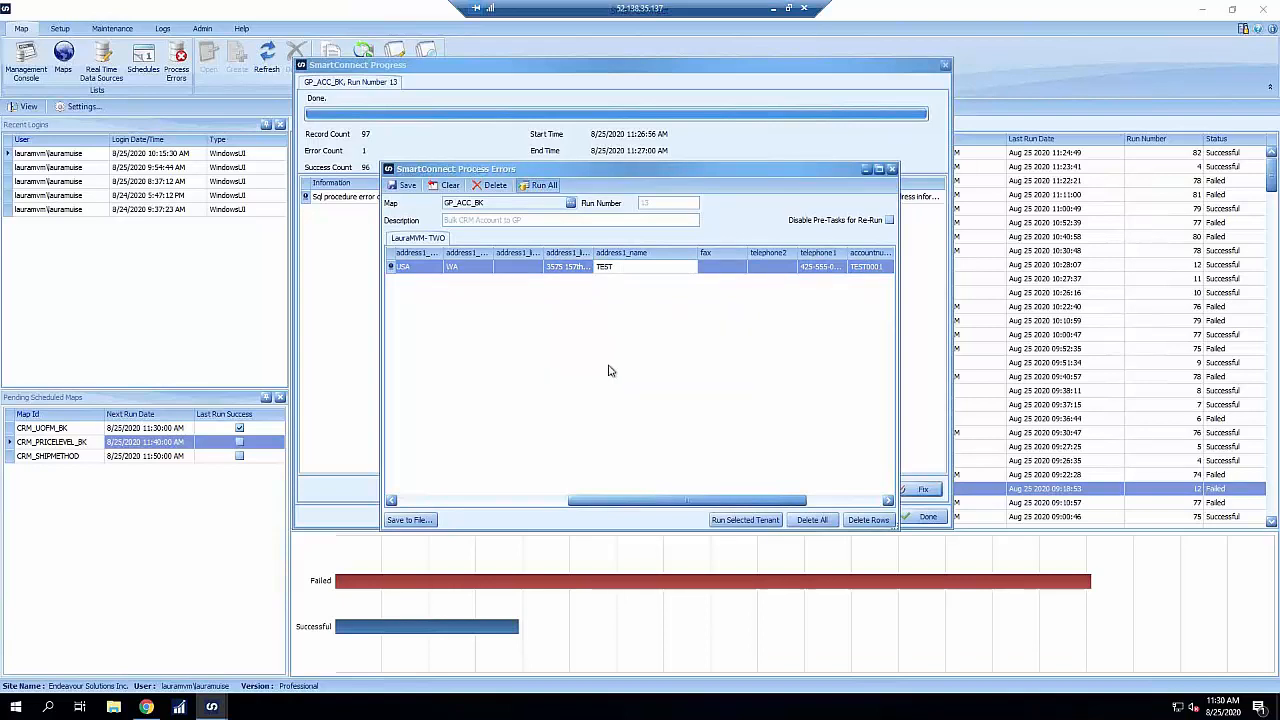
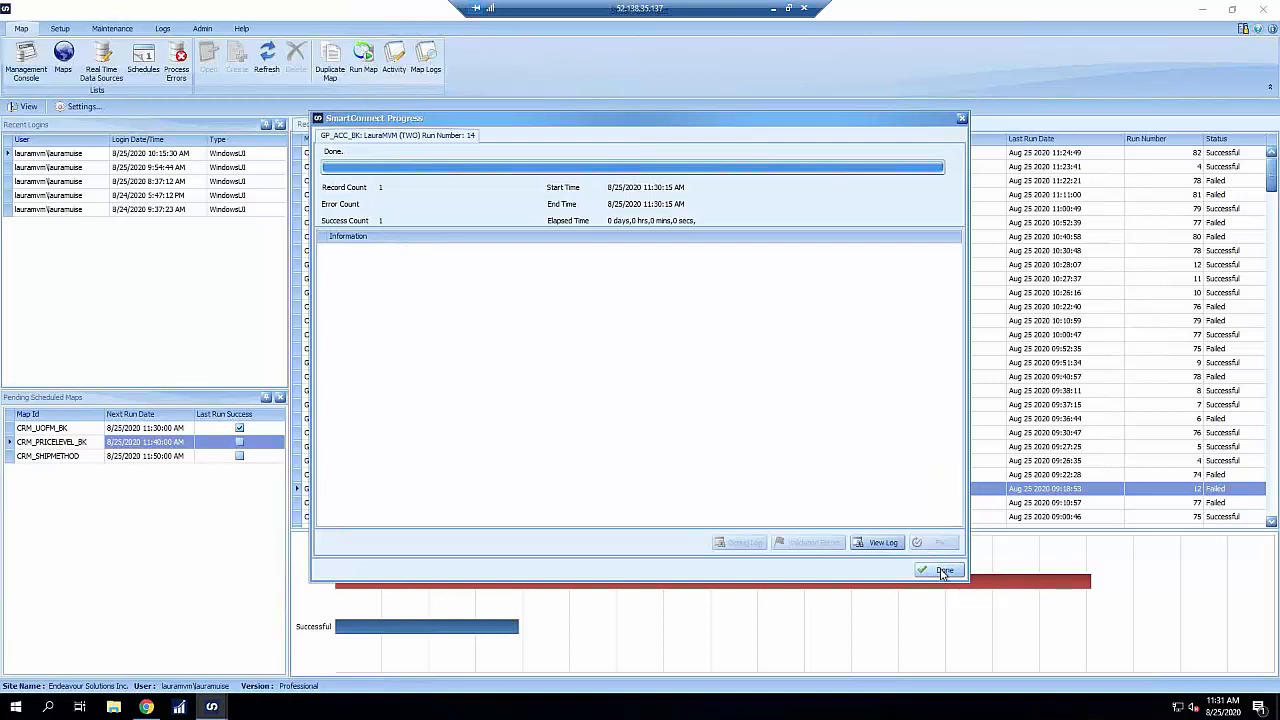
pyautogui.click(942, 572)
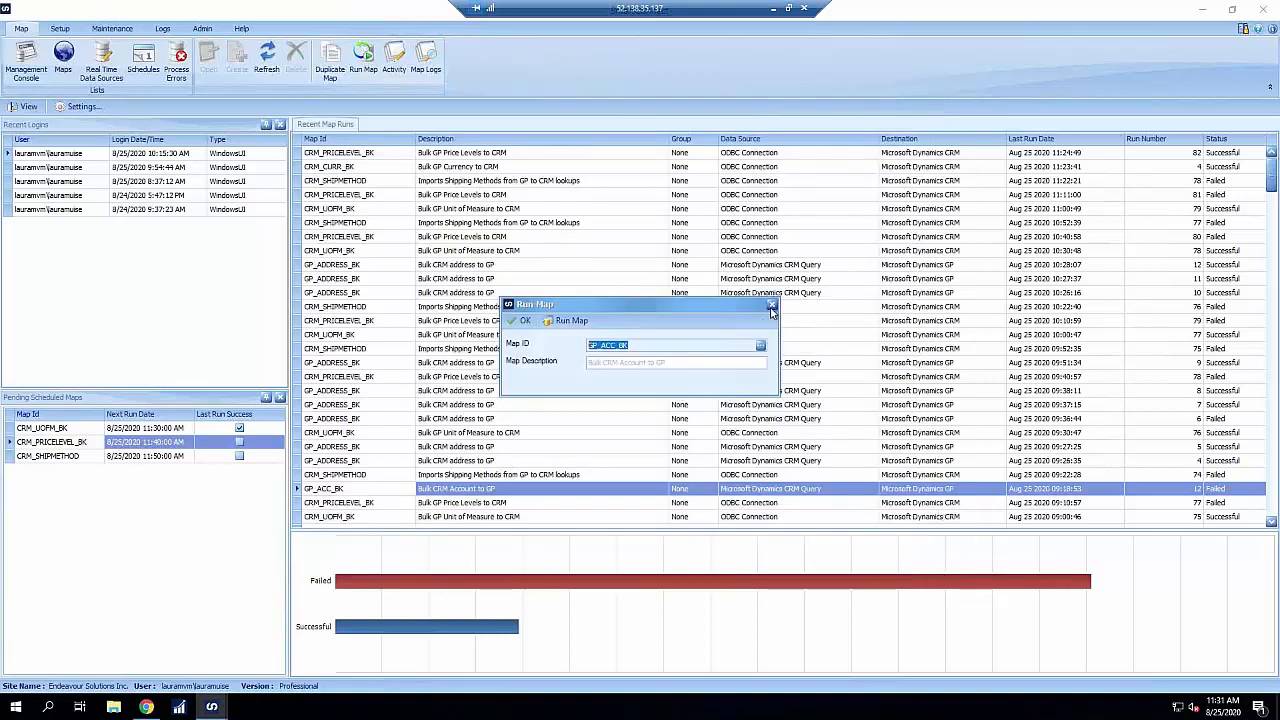
pyautogui.click(772, 307)
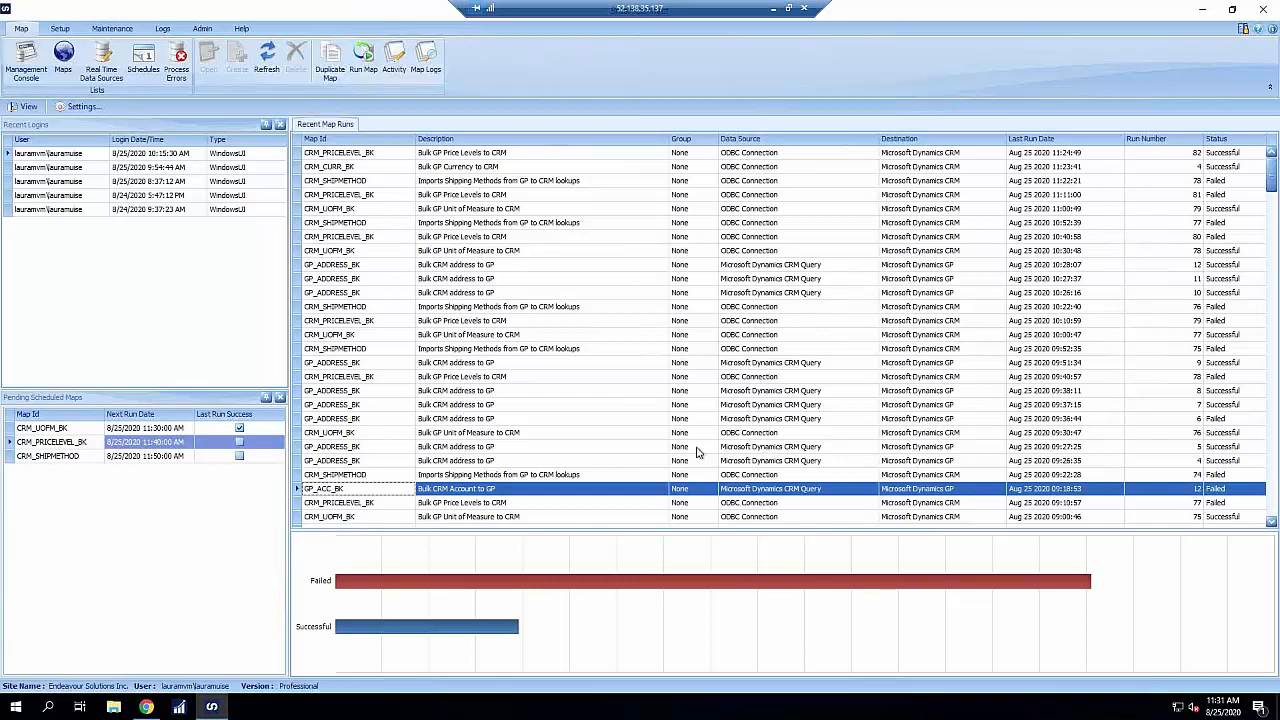
# Step: Open the GP_ADDRESS_BK map from the recent runs and set its destination type to Microsoft Dynamics GP - File
pyautogui.click(350, 391)
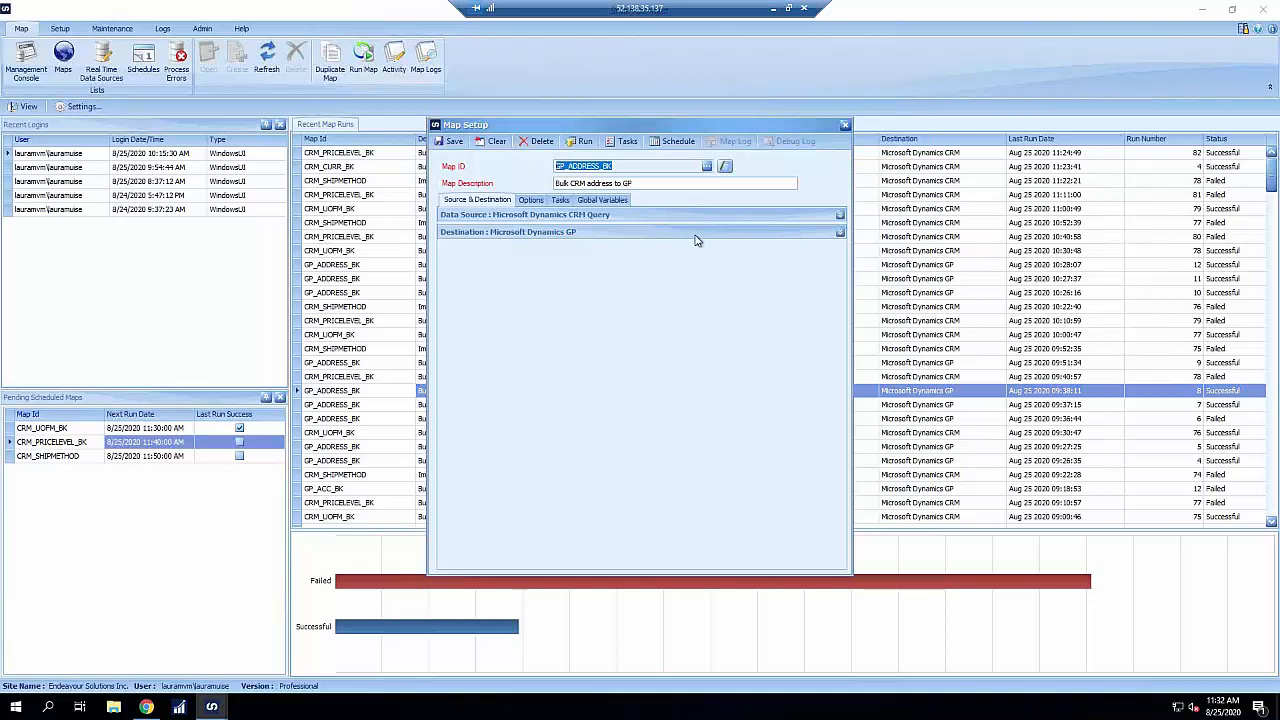
pyautogui.click(618, 236)
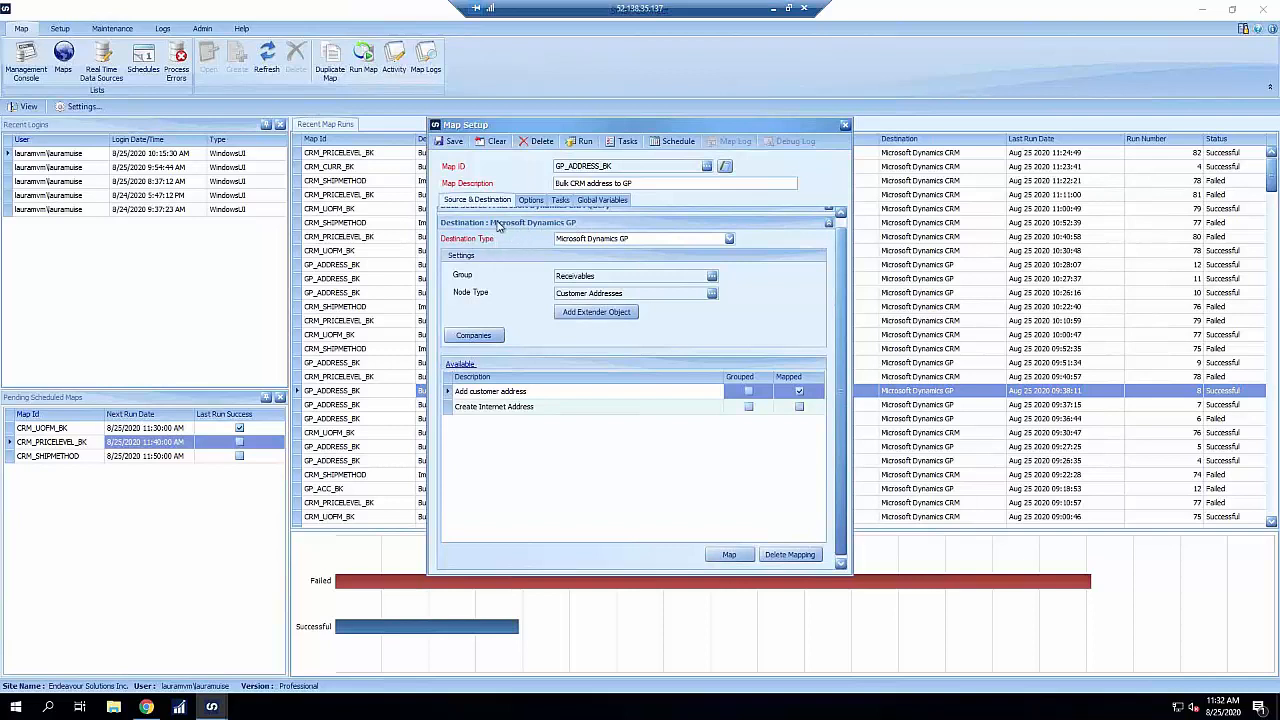
pyautogui.click(608, 241)
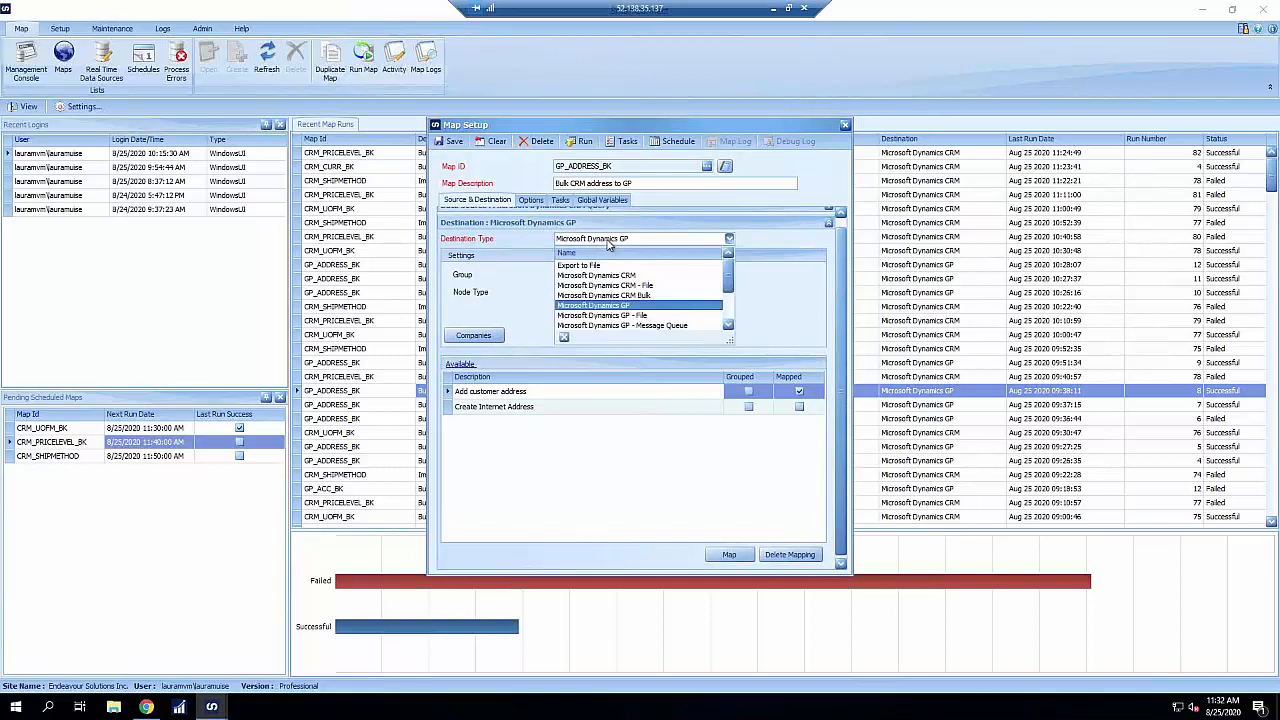
pyautogui.click(647, 318)
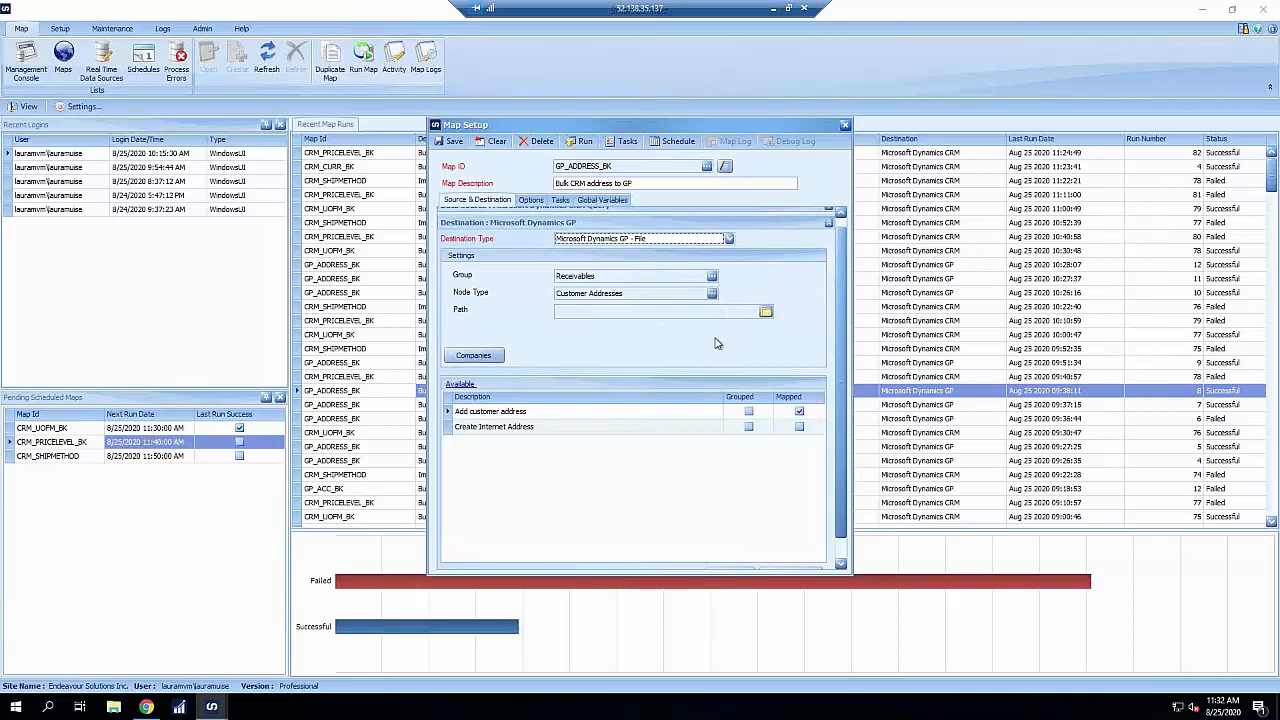
# Step: Set the GP_ADDRESS_BK map's output path to the Desktop folder and run the map
pyautogui.click(765, 313)
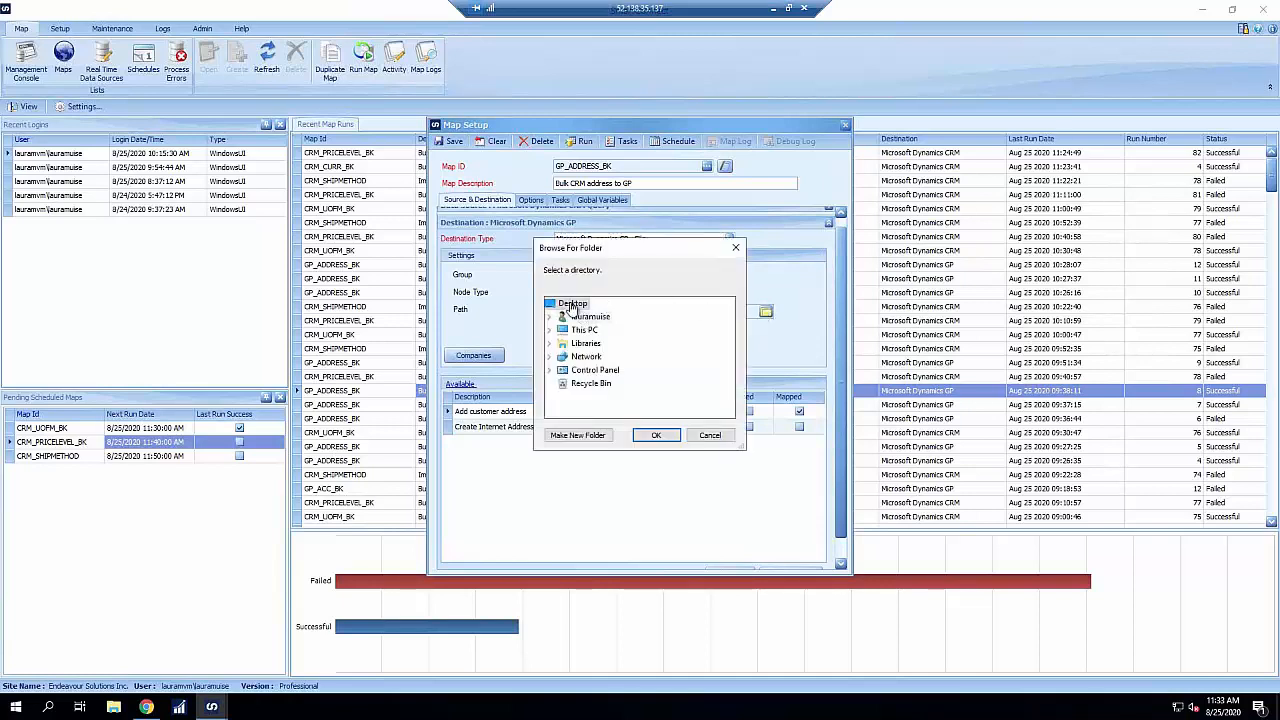
pyautogui.click(656, 436)
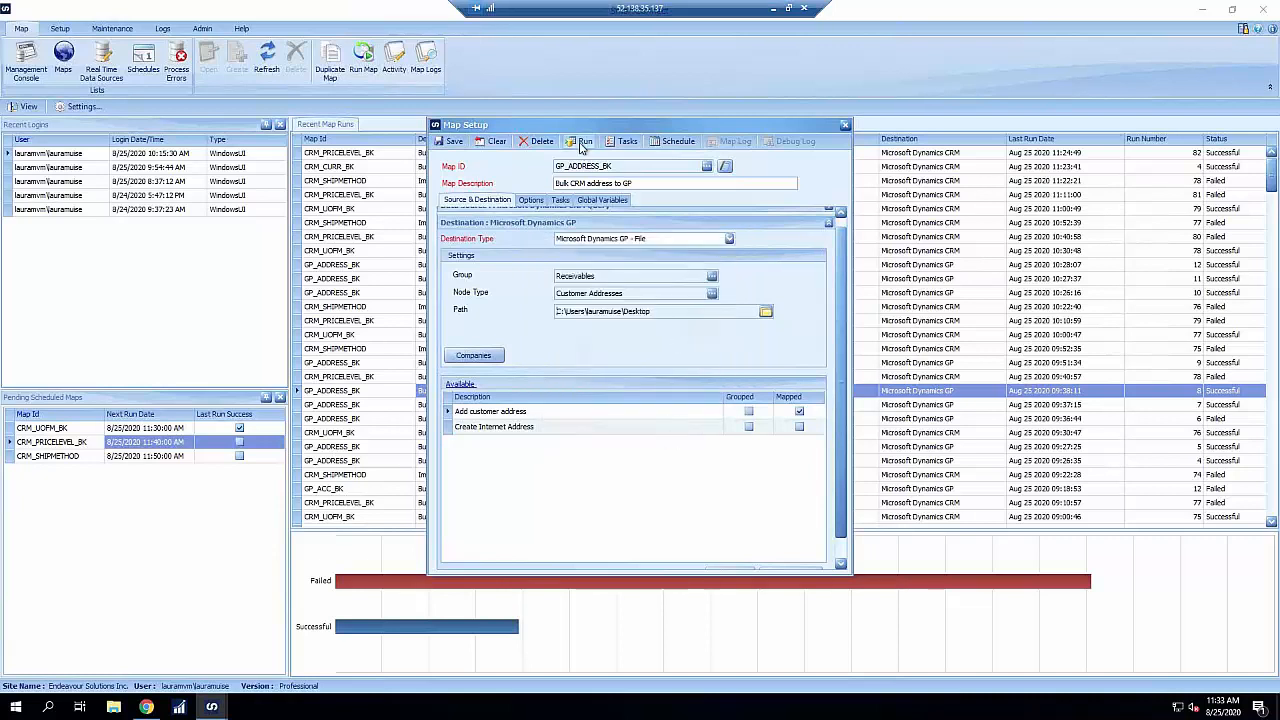
pyautogui.click(583, 143)
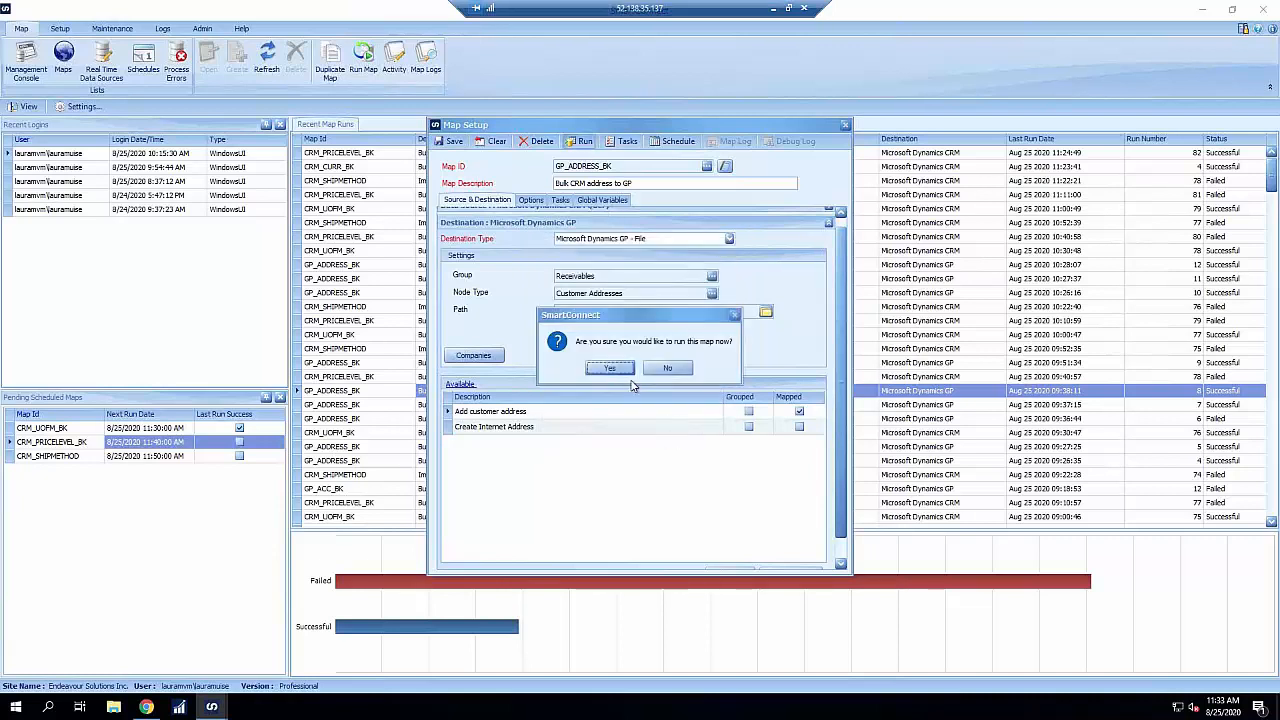
pyautogui.click(607, 369)
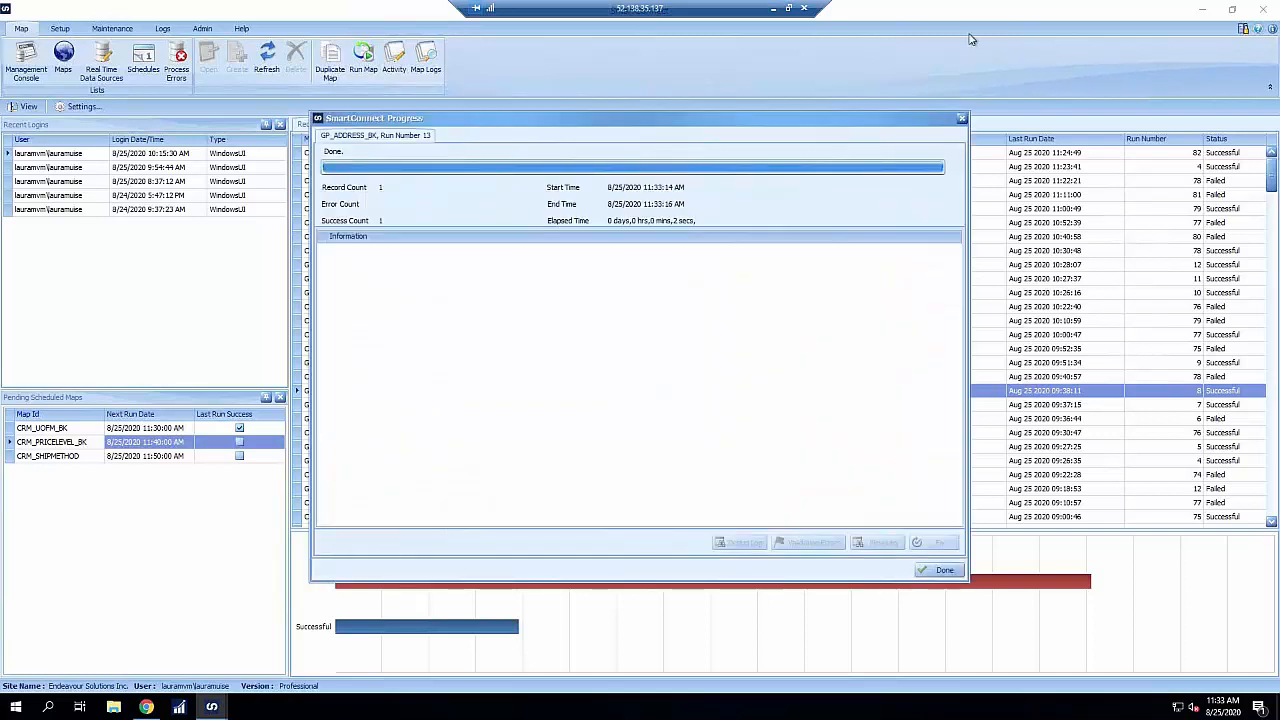
# Step: Open the exported address XML file from the desktop, examine its SHIPMTHD value, and close the file
pyautogui.click(1202, 10)
pyautogui.doubleClick(31, 309)
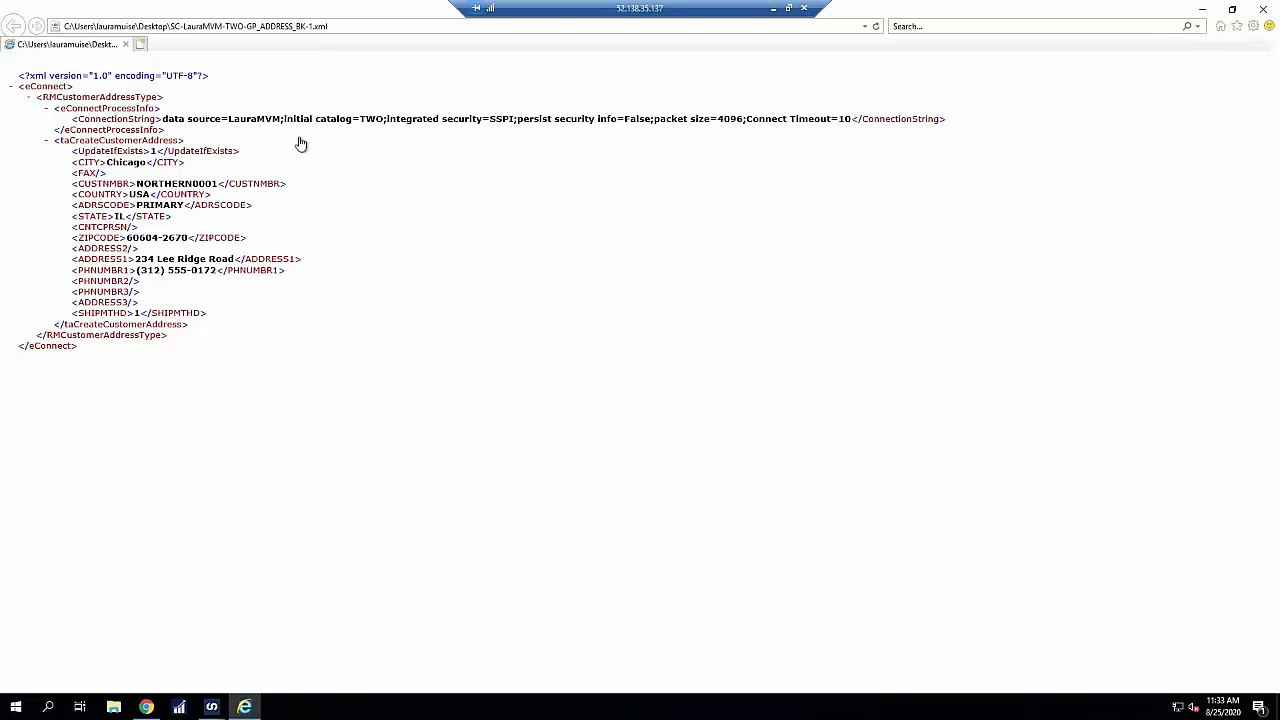
pyautogui.doubleClick(137, 313)
pyautogui.click(1265, 10)
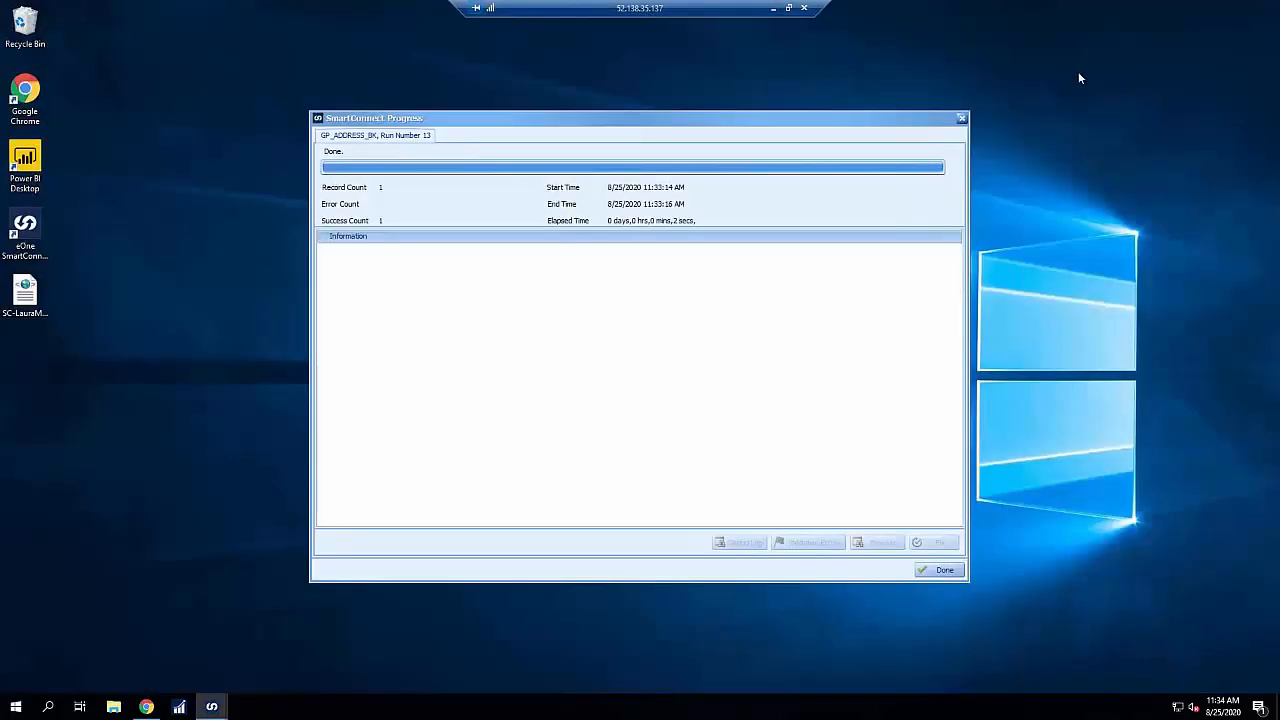
# Step: Dismiss the progress report, return to the SmartConnect console, and reopen the GP_ADDRESS_BK map from the recent runs
pyautogui.click(940, 569)
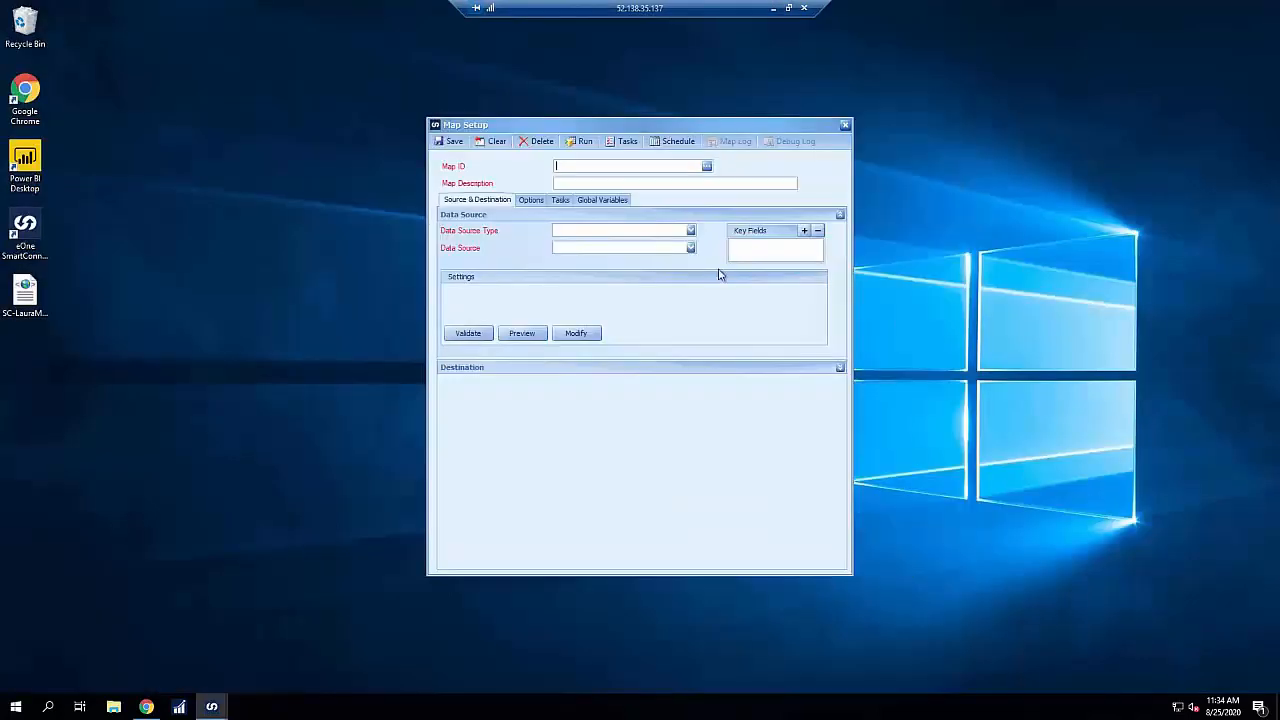
pyautogui.moveTo(211, 707)
pyautogui.click(171, 643)
pyautogui.click(466, 392)
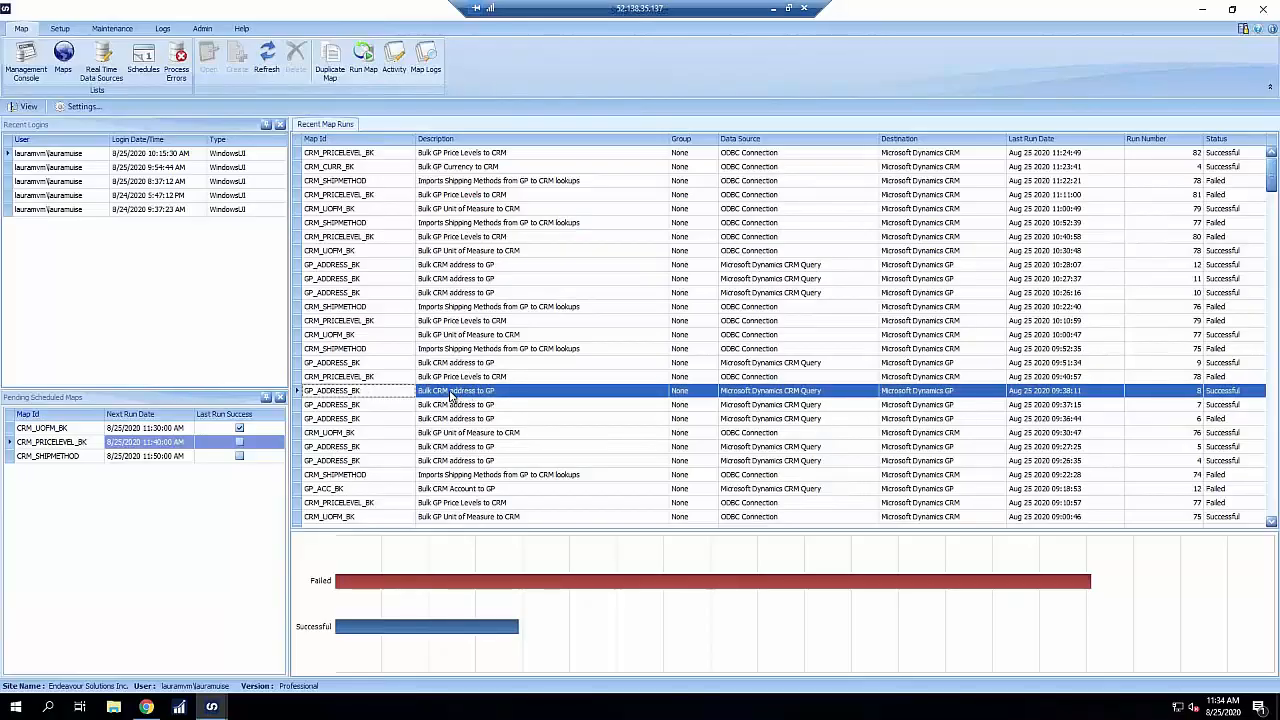
pyautogui.click(450, 394)
pyautogui.doubleClick(450, 394)
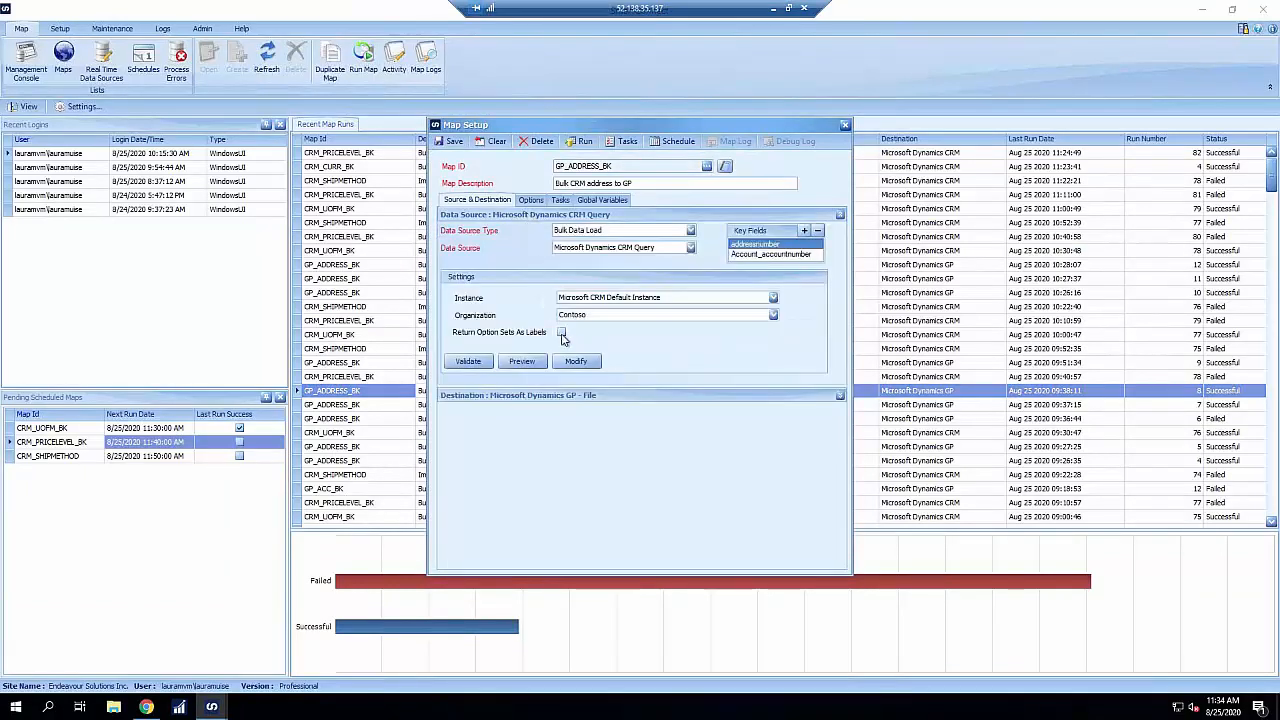
# Step: Enable Return Option Sets As Labels for the map's data source, run the map, and dismiss the progress report
pyautogui.click(562, 335)
pyautogui.click(580, 216)
pyautogui.click(582, 143)
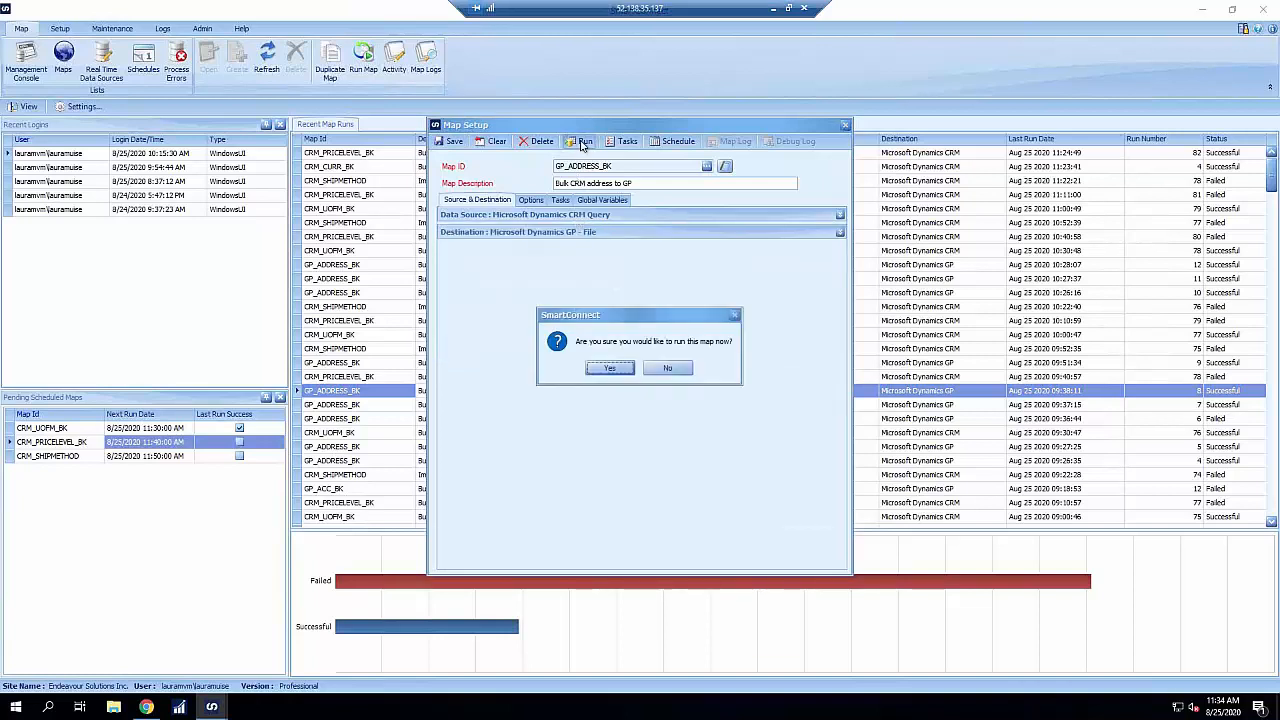
pyautogui.click(610, 368)
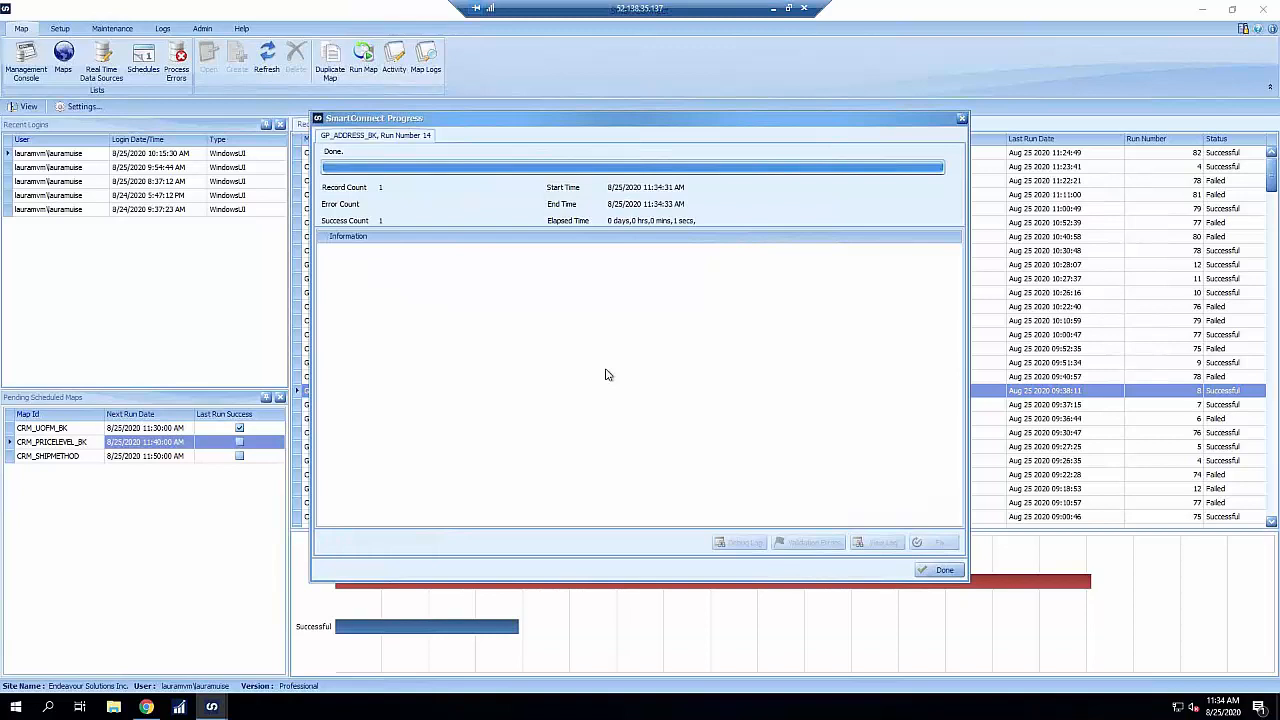
pyautogui.click(938, 570)
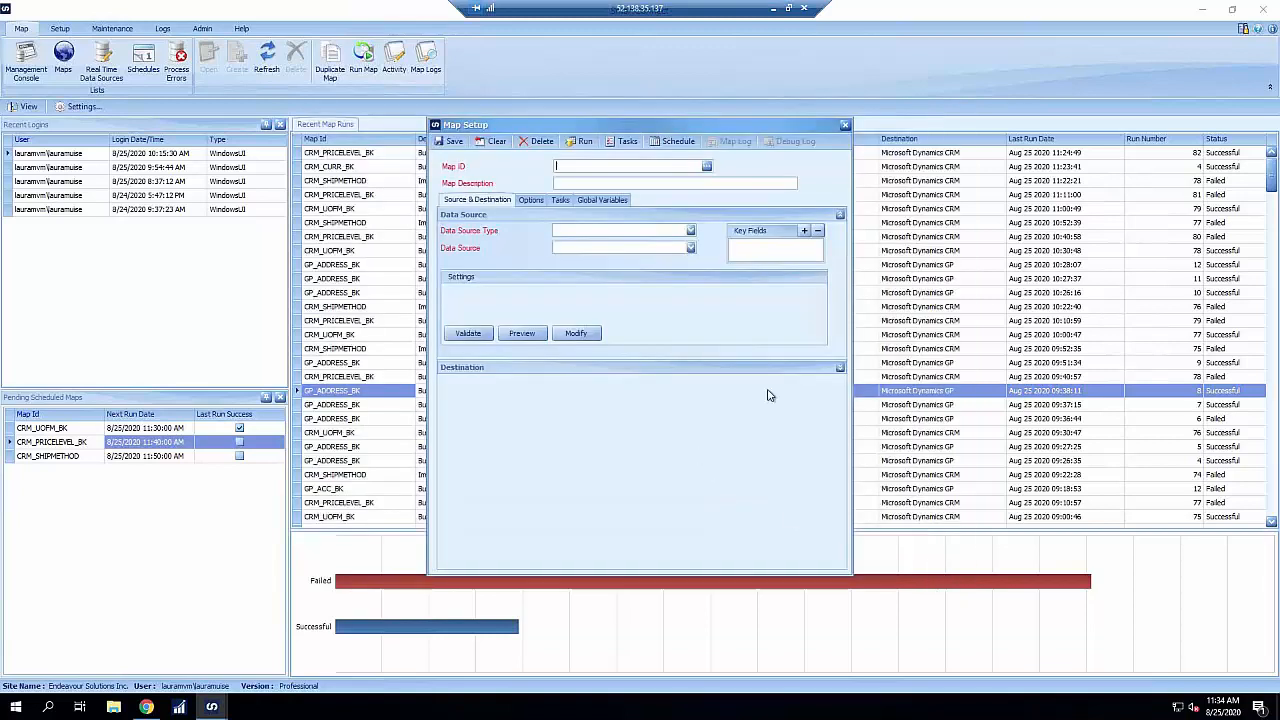
# Step: Open the regenerated address XML file from the desktop, highlight its SHIPMTHD element for inspection, and close the file
pyautogui.click(1204, 10)
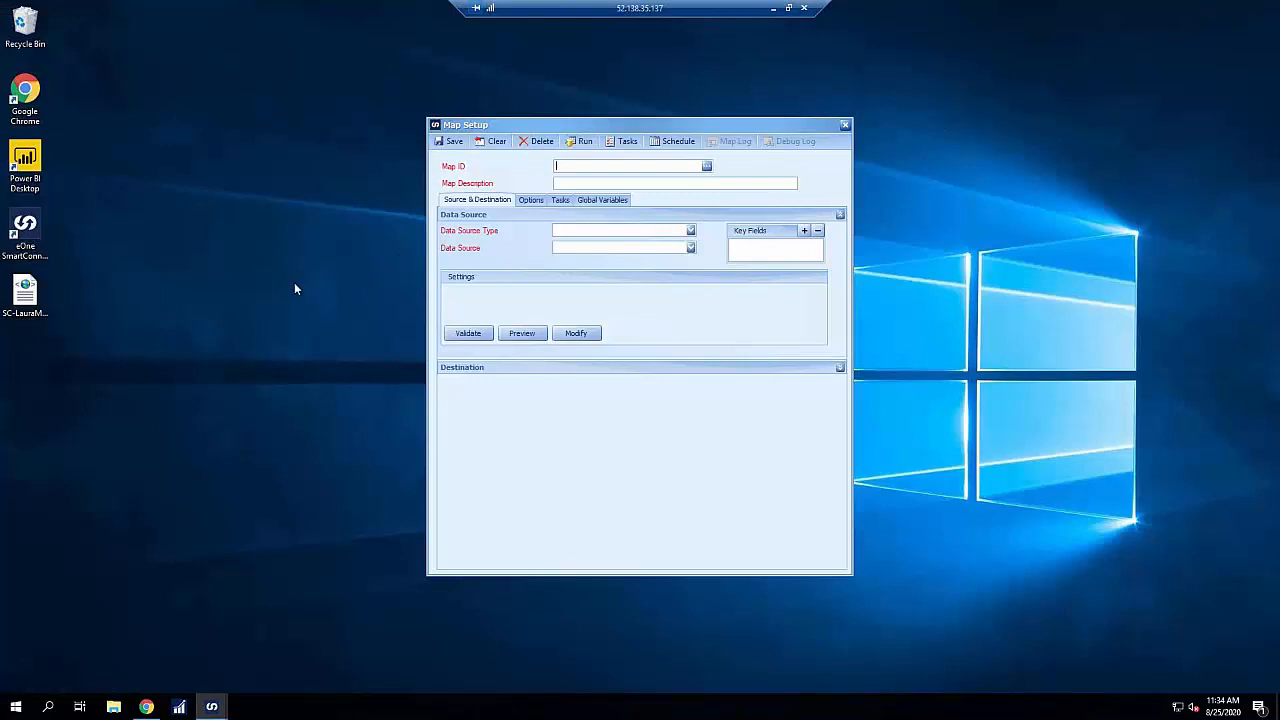
pyautogui.doubleClick(22, 296)
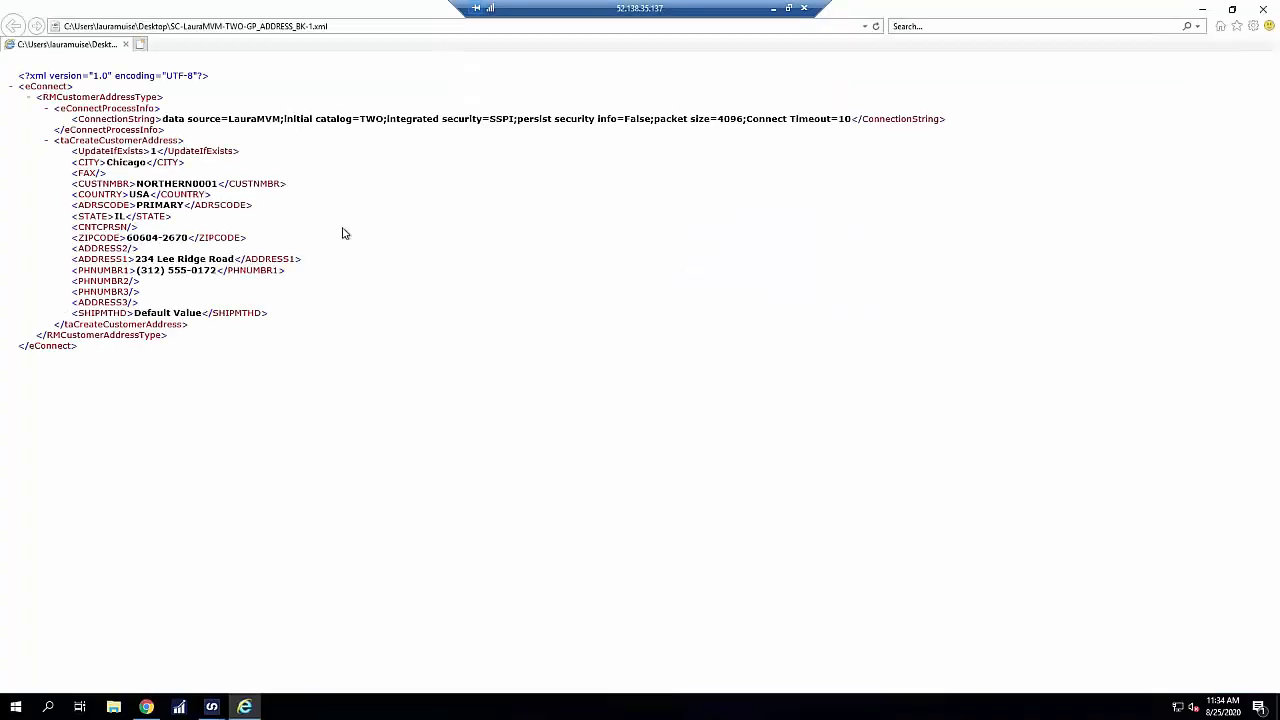
pyautogui.moveTo(92, 314); pyautogui.dragTo(262, 314)
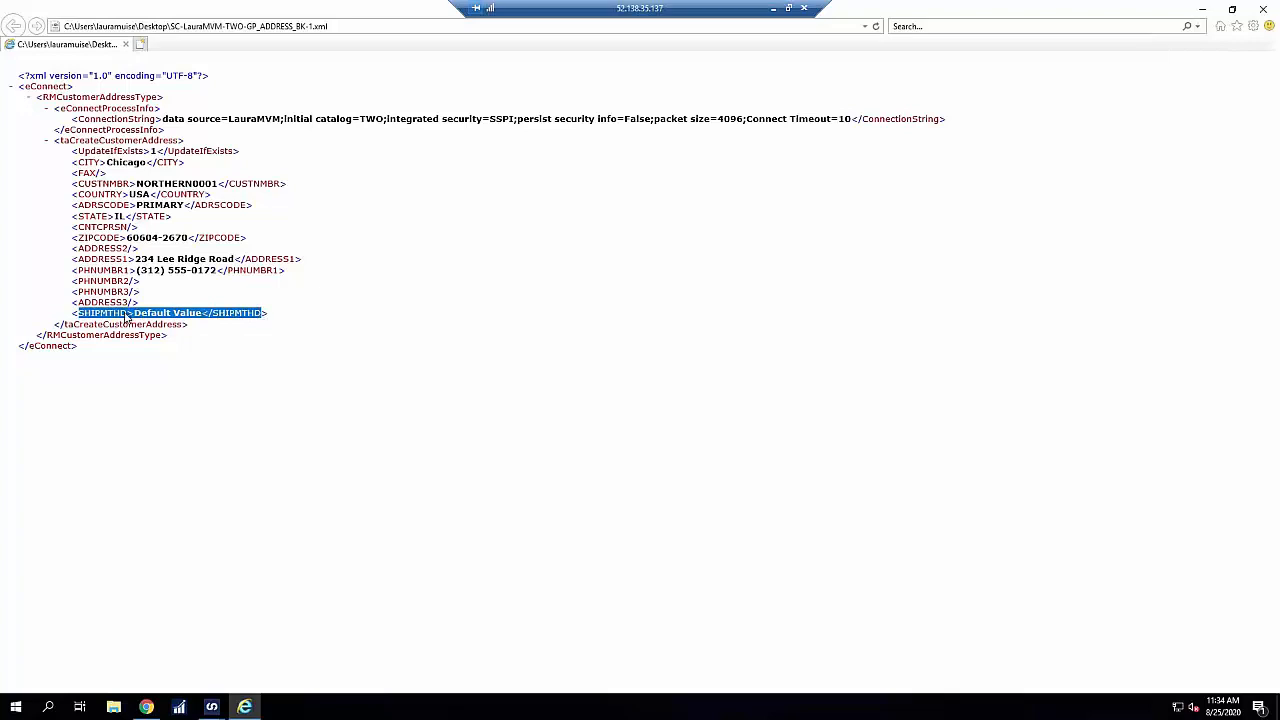
pyautogui.click(308, 314)
pyautogui.click(1263, 9)
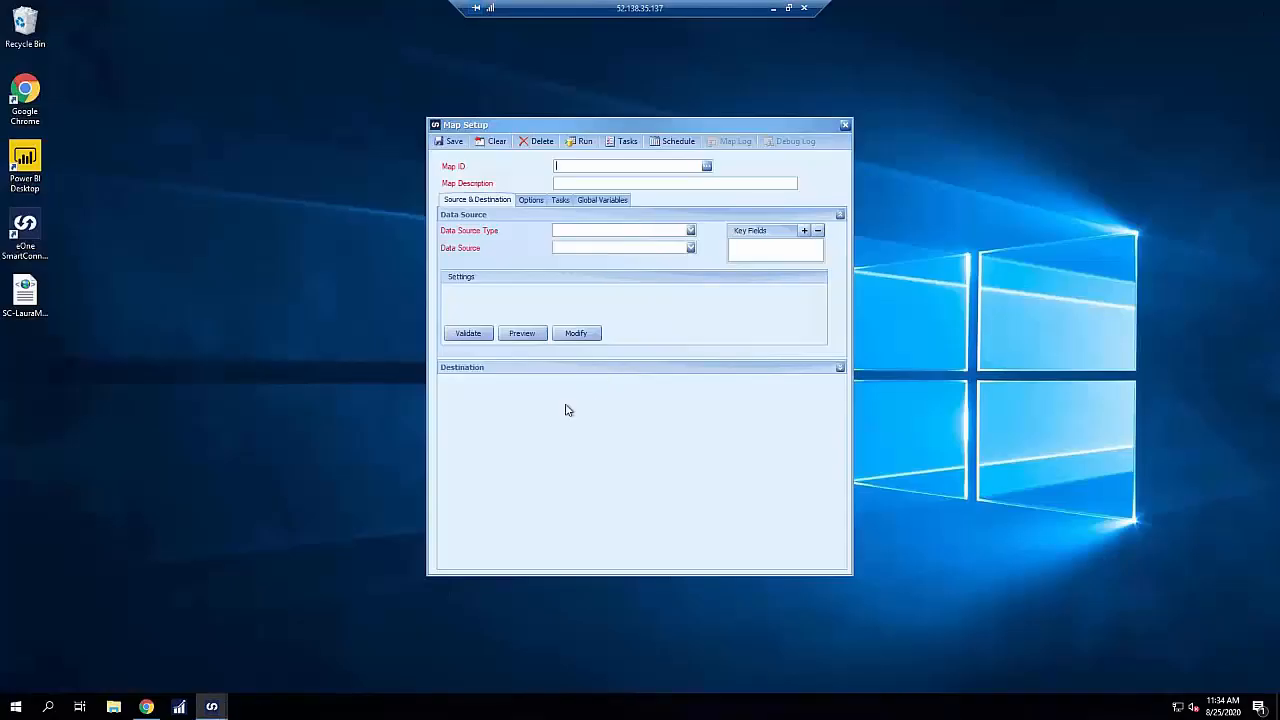
# Step: Reopen the GP_ADDRESS_BK map from the SmartConnect console and set its destination type to Microsoft Dynamics GP
pyautogui.click(211, 706)
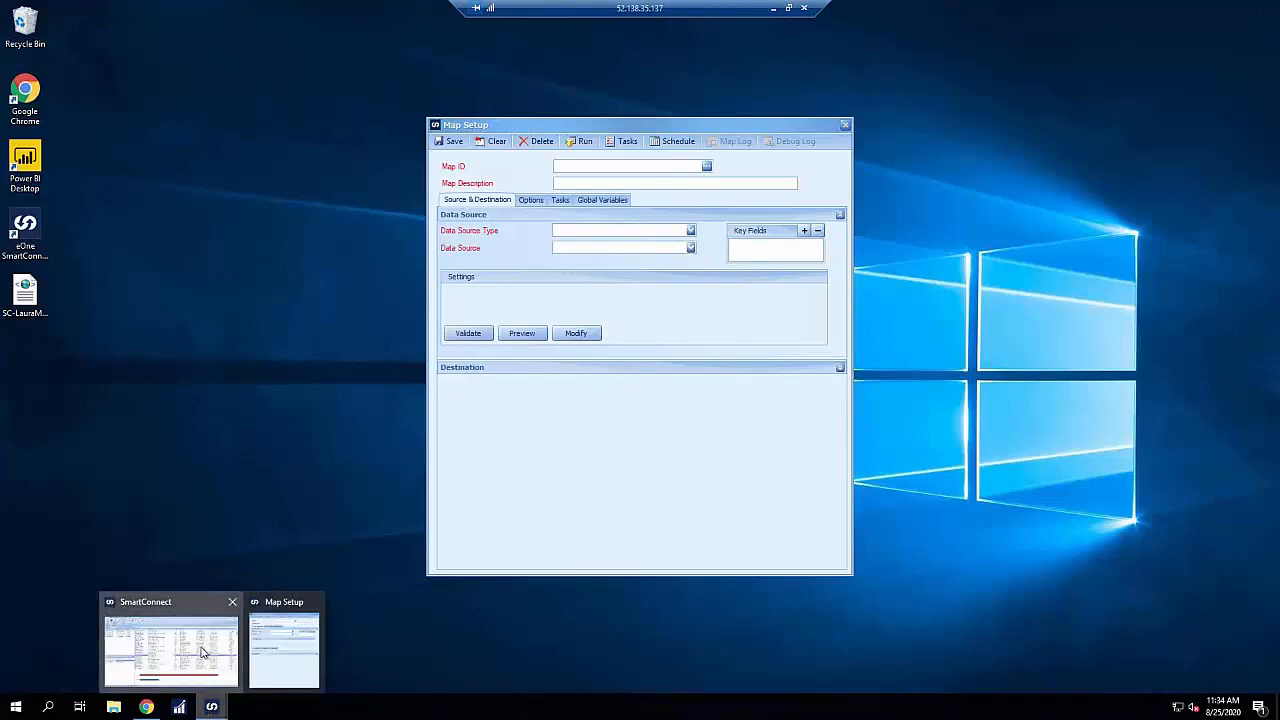
pyautogui.click(201, 652)
pyautogui.doubleClick(357, 390)
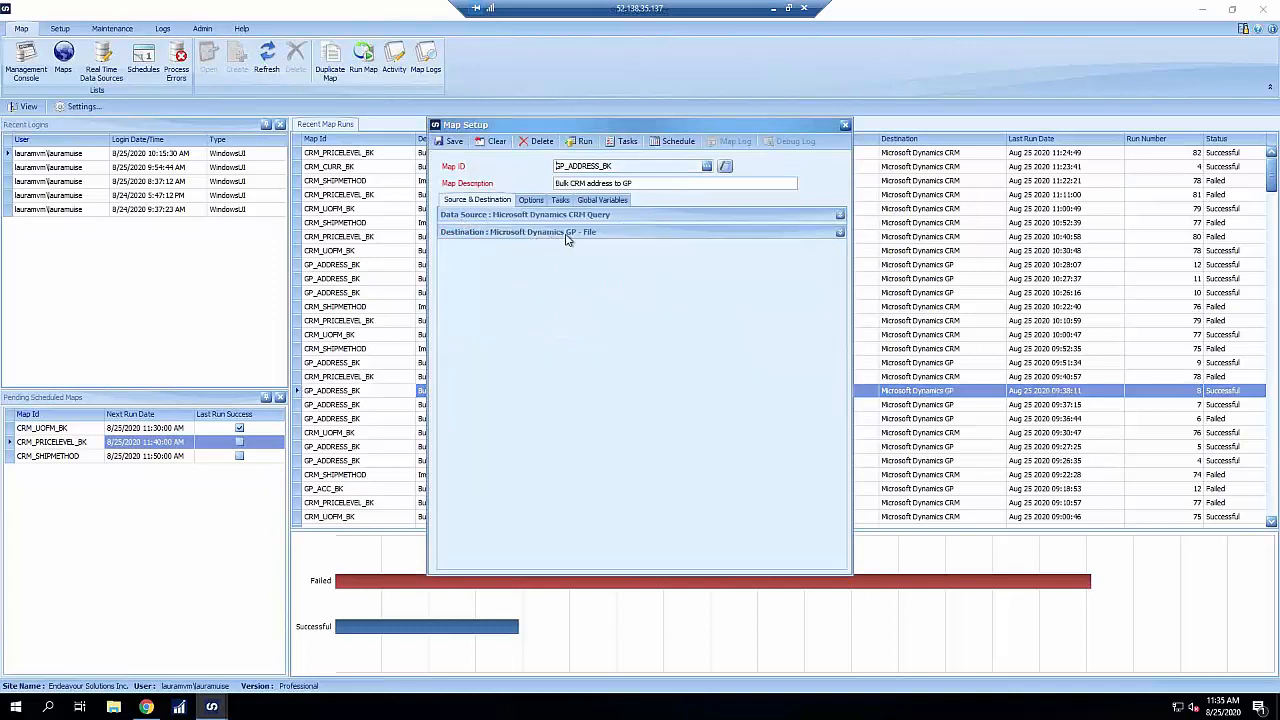
pyautogui.click(570, 234)
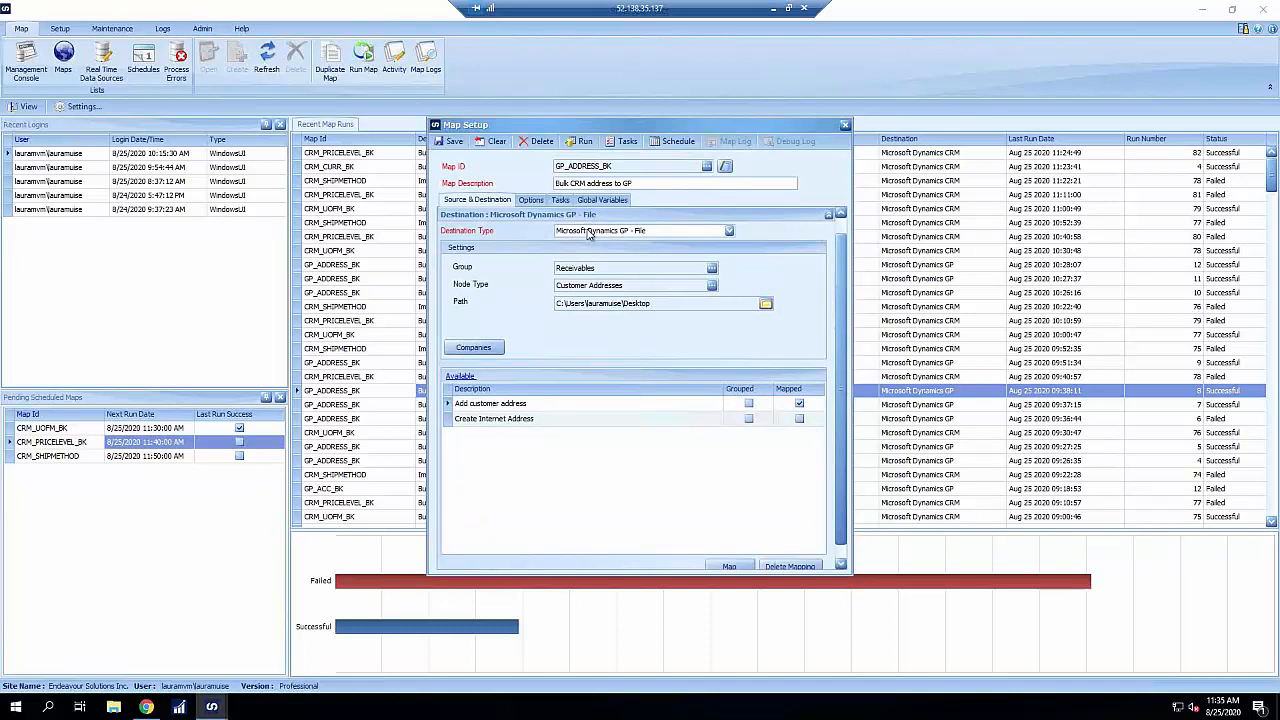
pyautogui.click(590, 233)
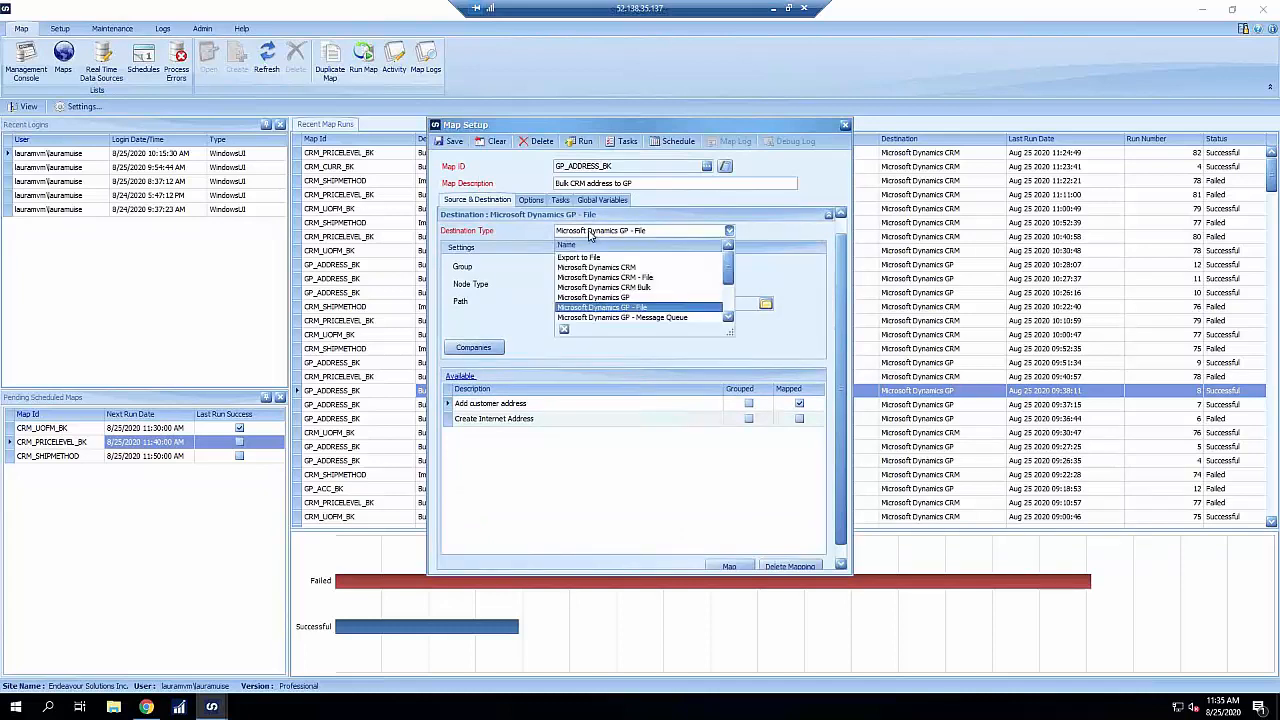
pyautogui.click(619, 298)
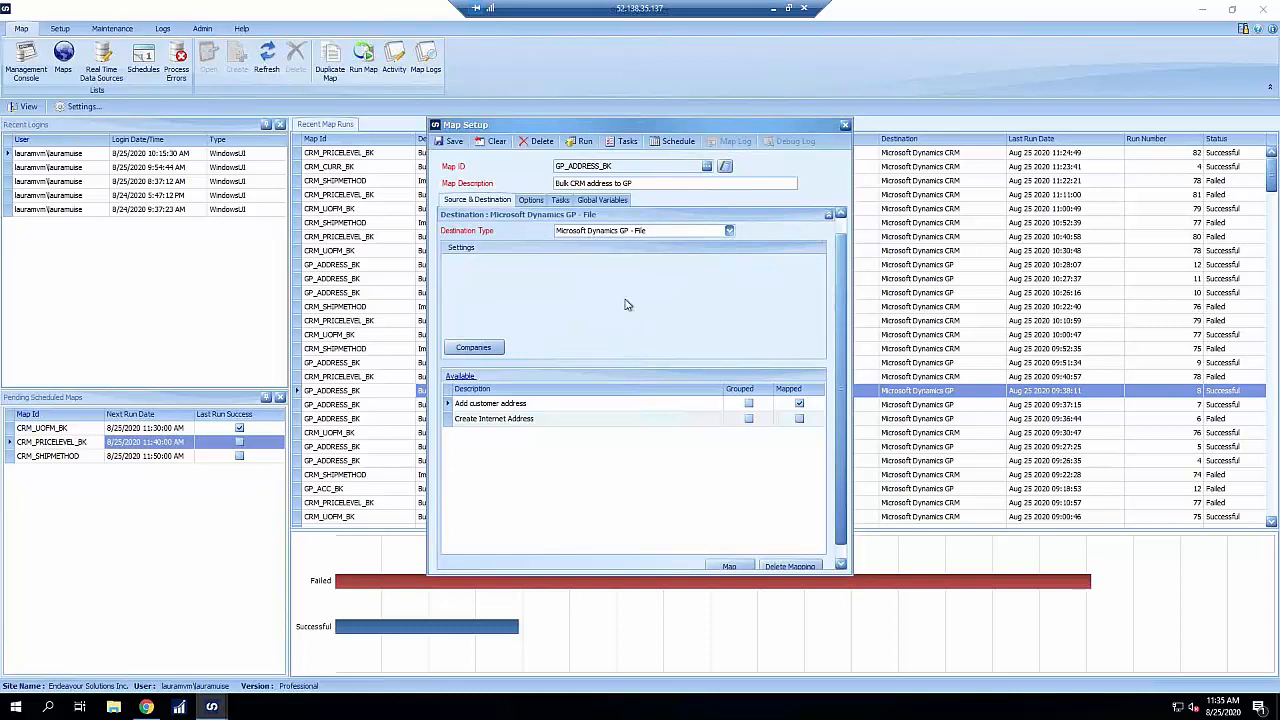
# Step: Run the GP_ADDRESS_BK map to Microsoft Dynamics GP, then close the progress report and the map setup
pyautogui.click(582, 142)
pyautogui.click(612, 372)
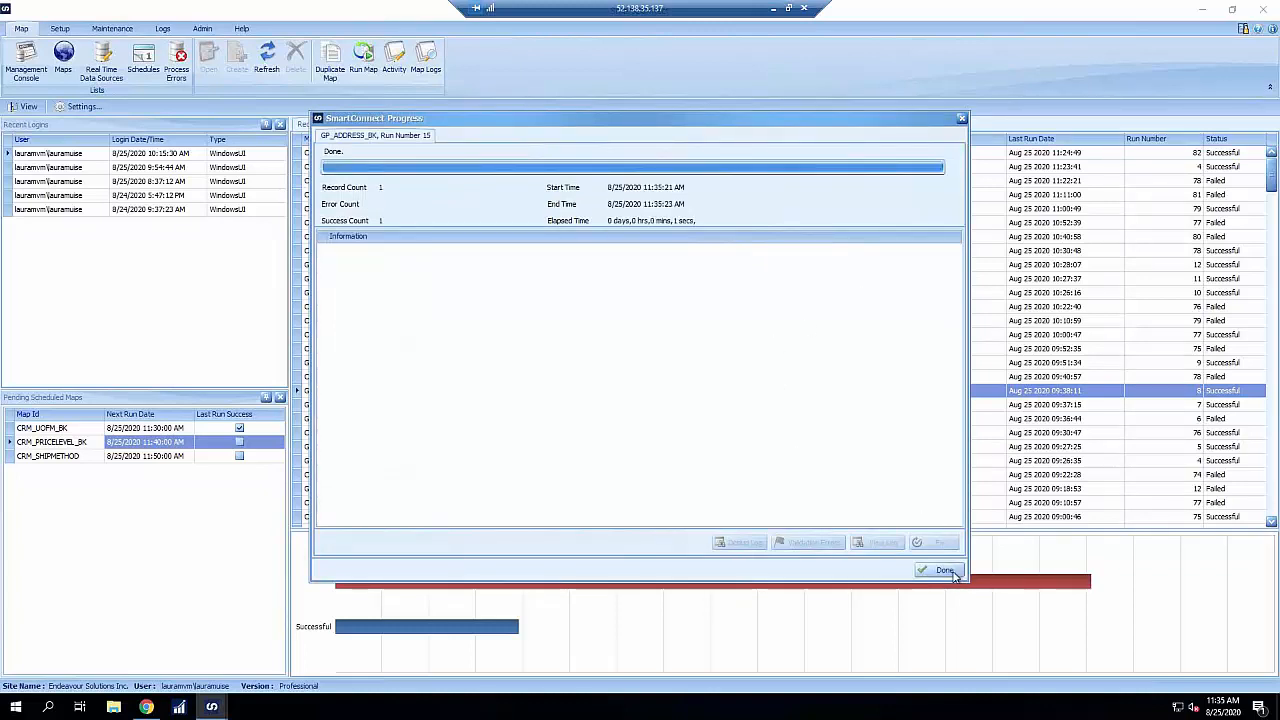
pyautogui.click(950, 572)
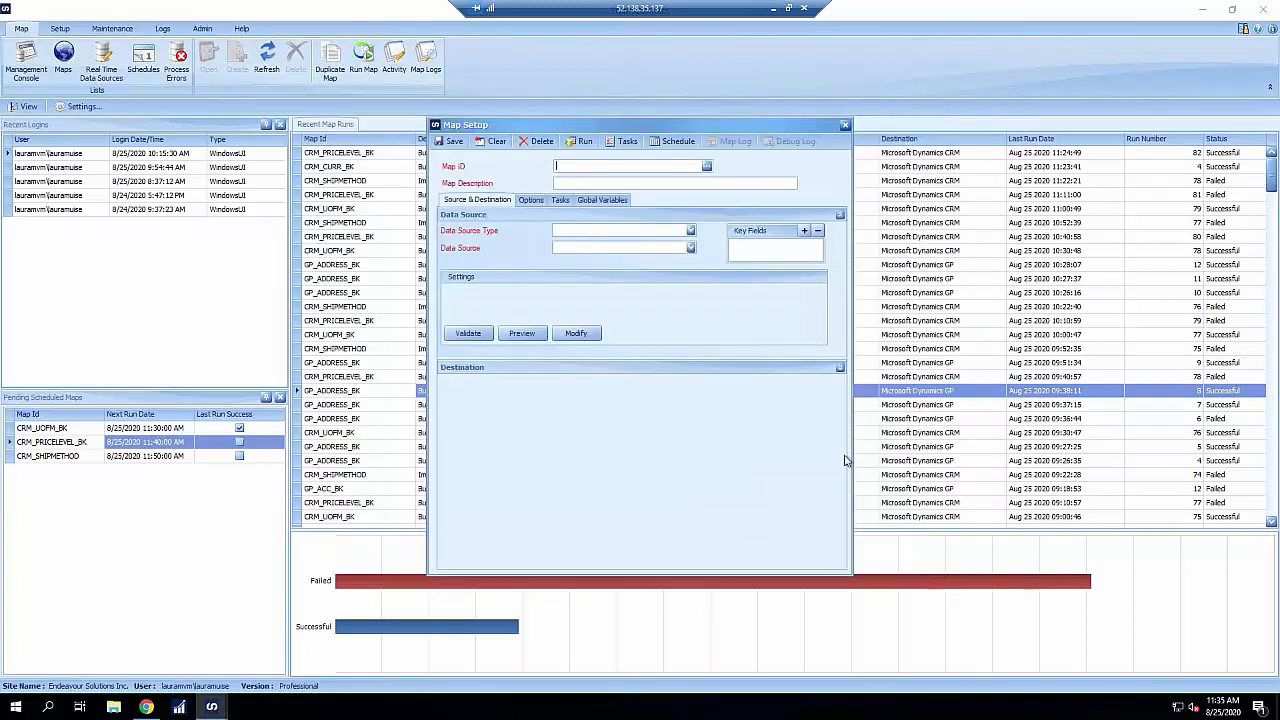
pyautogui.click(844, 127)
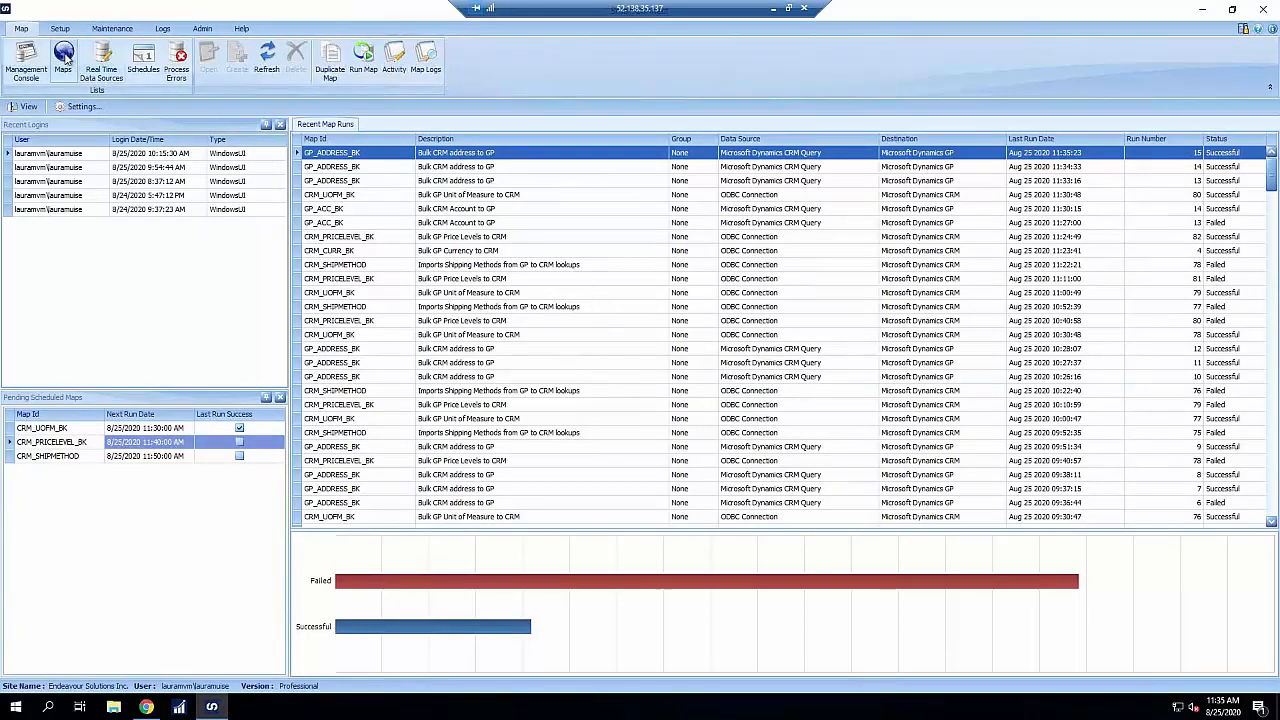
# Step: Sort the map list by destination in descending order, and check the current map activity before closing it
pyautogui.click(64, 57)
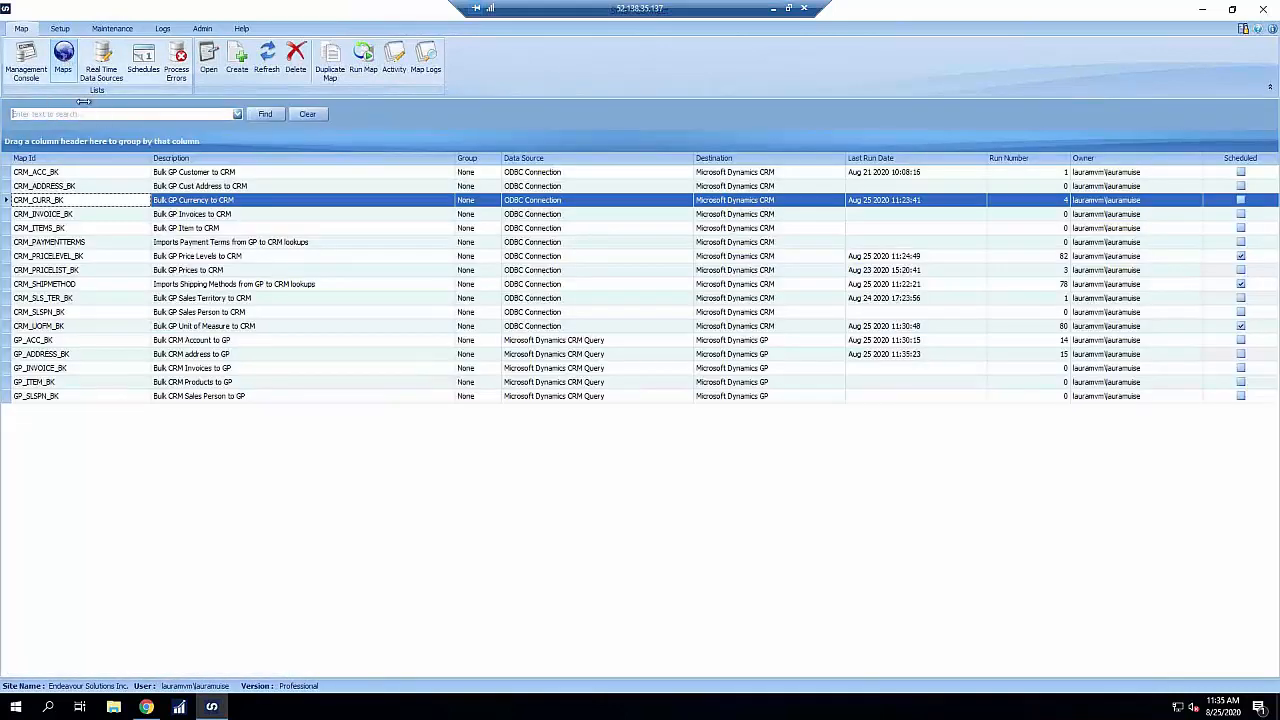
pyautogui.click(773, 164)
pyautogui.click(762, 164)
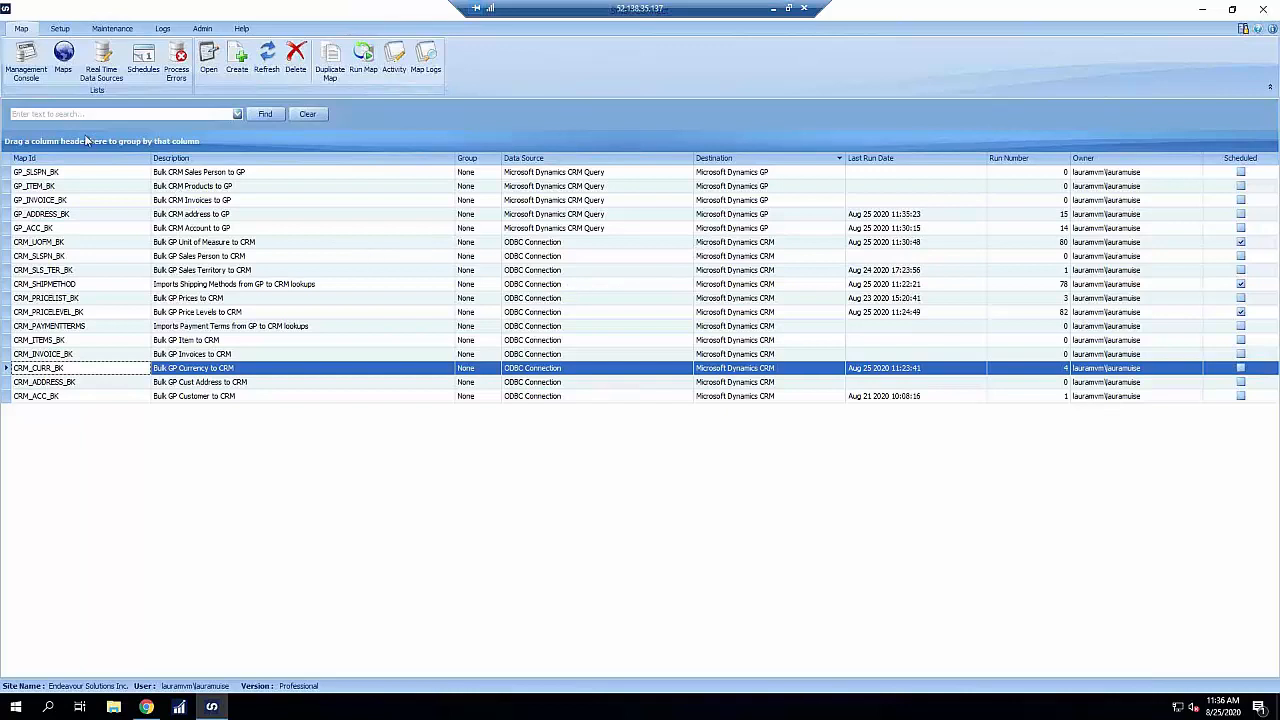
pyautogui.click(394, 60)
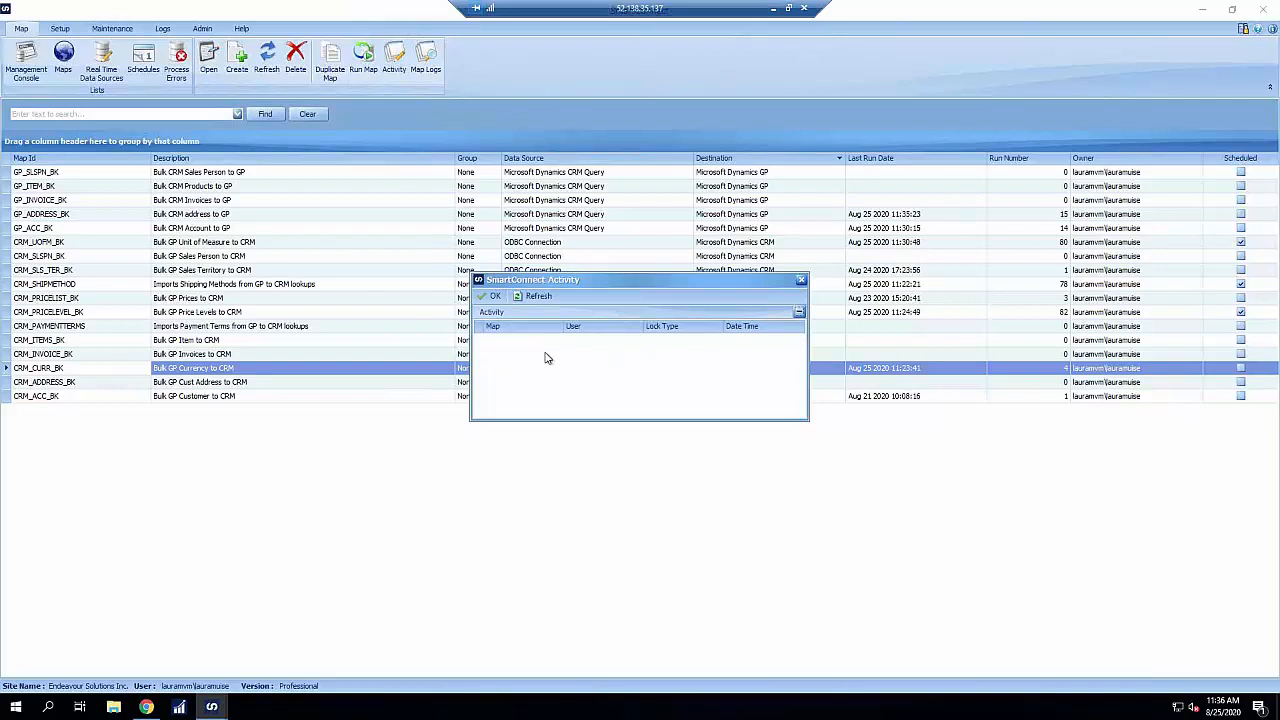
pyautogui.click(802, 281)
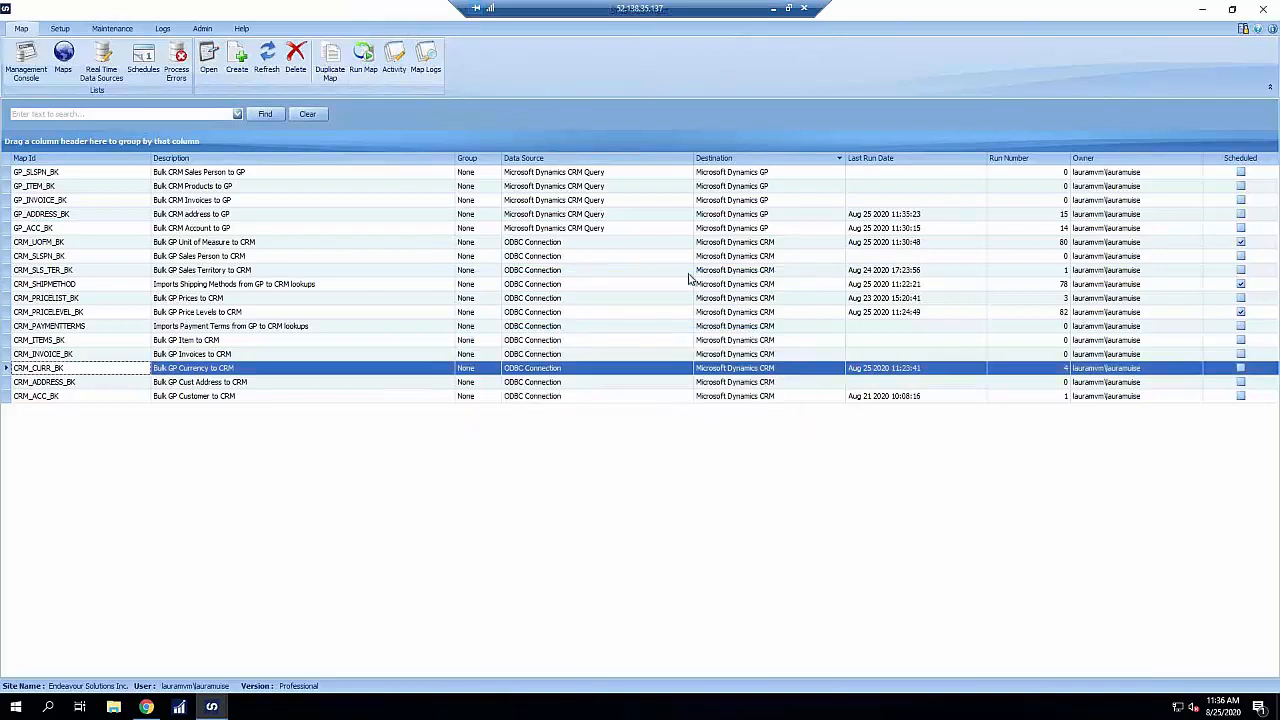
# Step: Widen the recent logins and pending scheduled maps area in the Management Console, and open and close the map log viewer
pyautogui.click(26, 66)
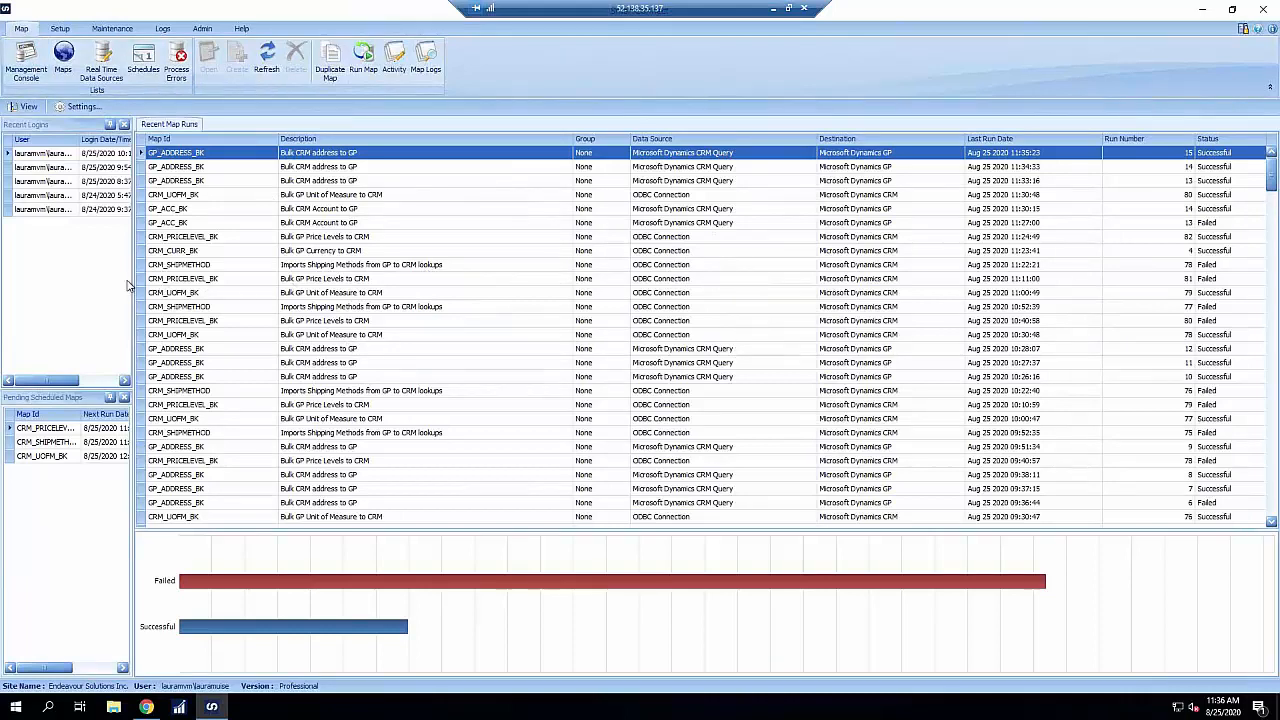
pyautogui.moveTo(132, 284); pyautogui.dragTo(213, 300)
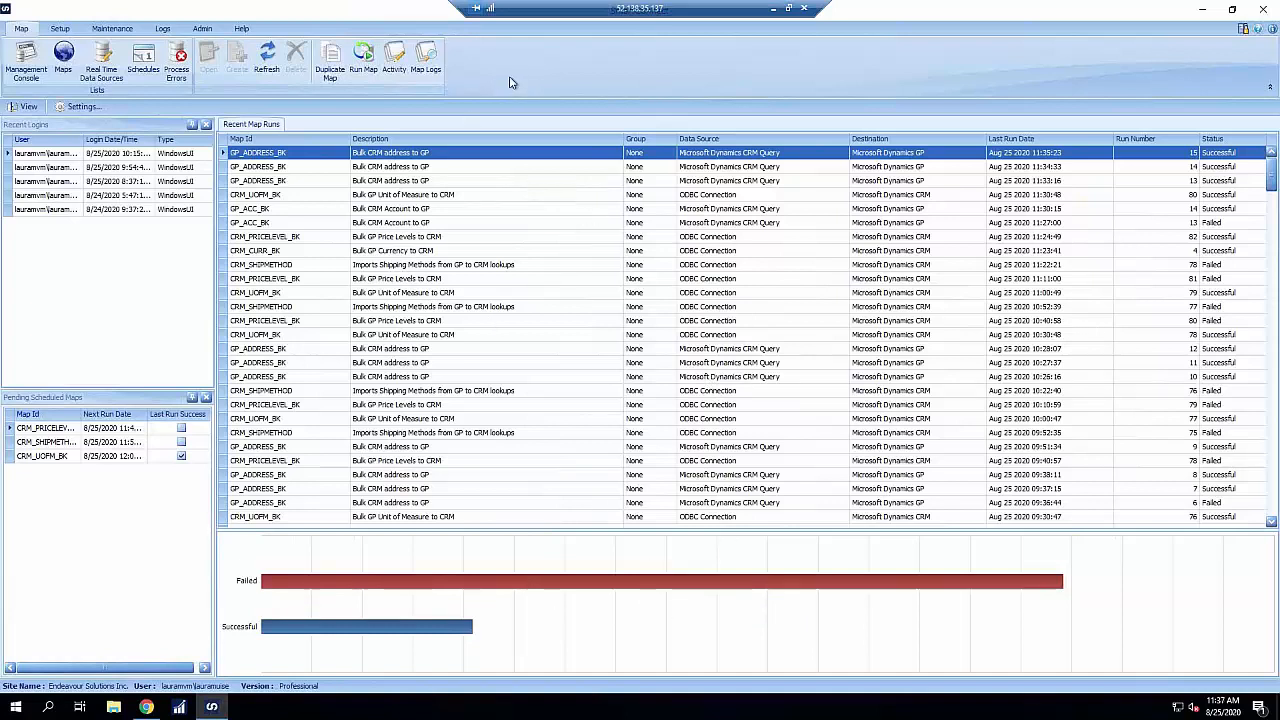
pyautogui.click(428, 62)
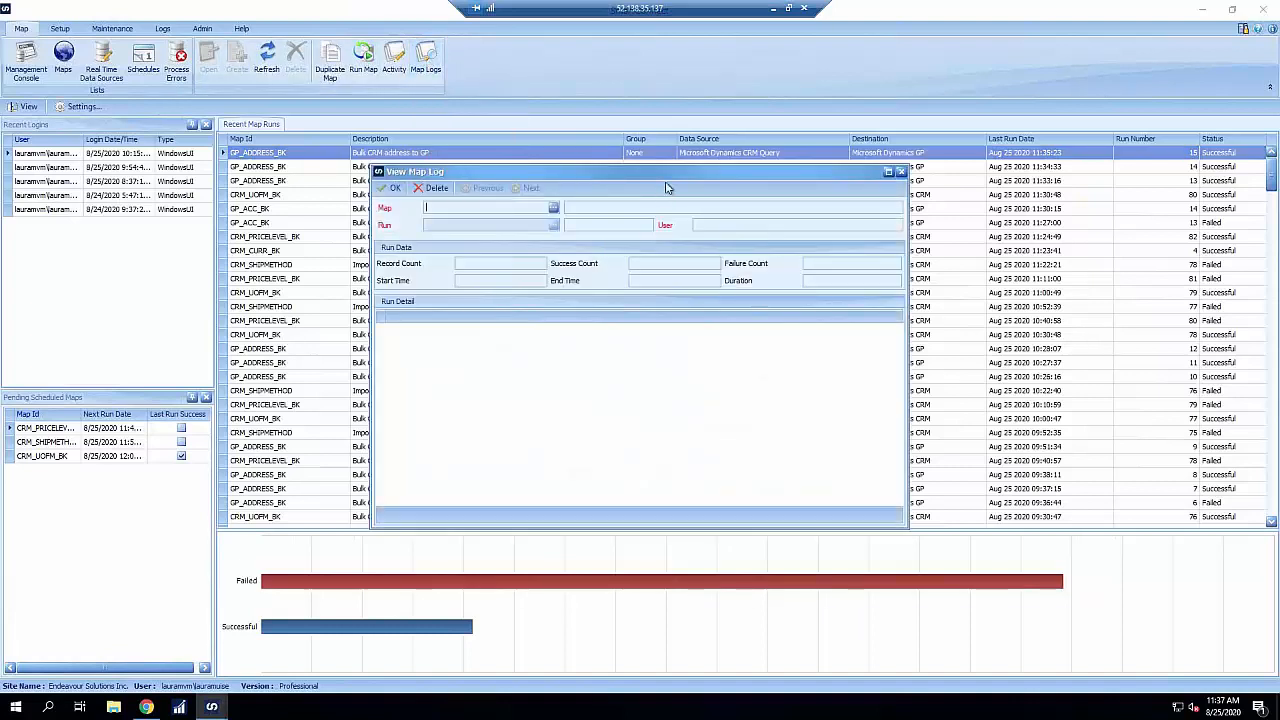
pyautogui.click(901, 173)
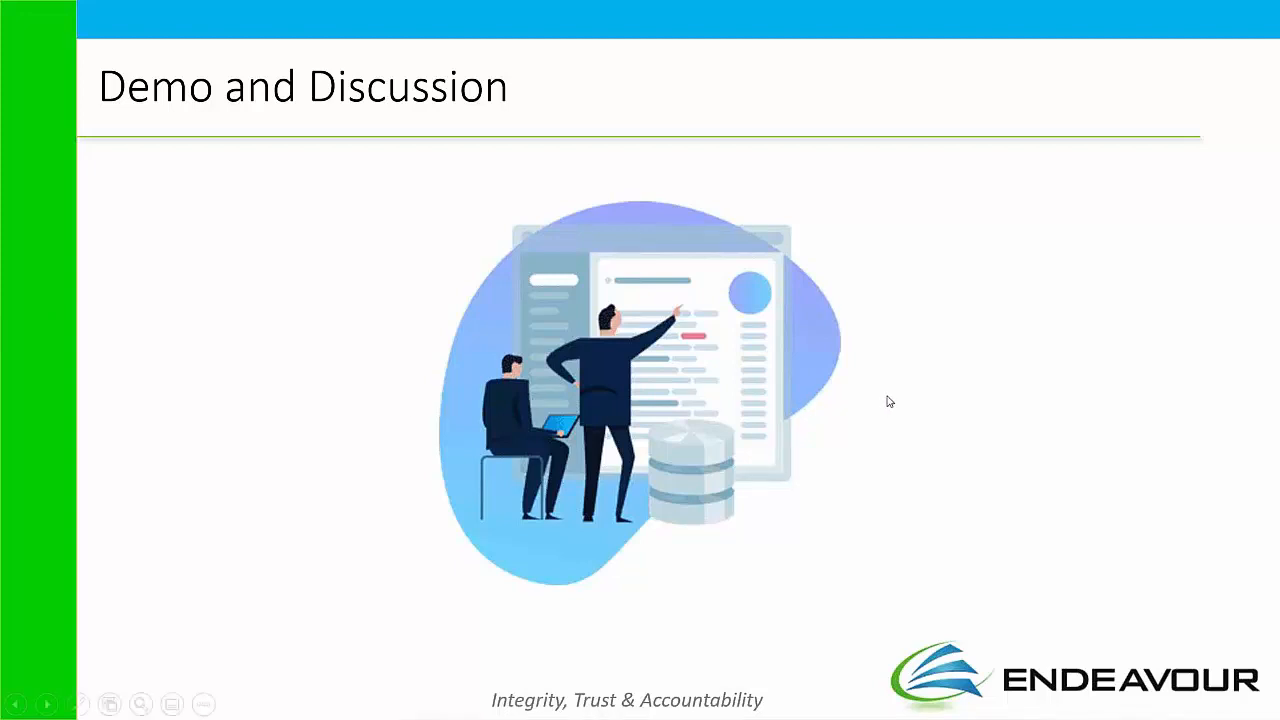
pyautogui.click(918, 376)
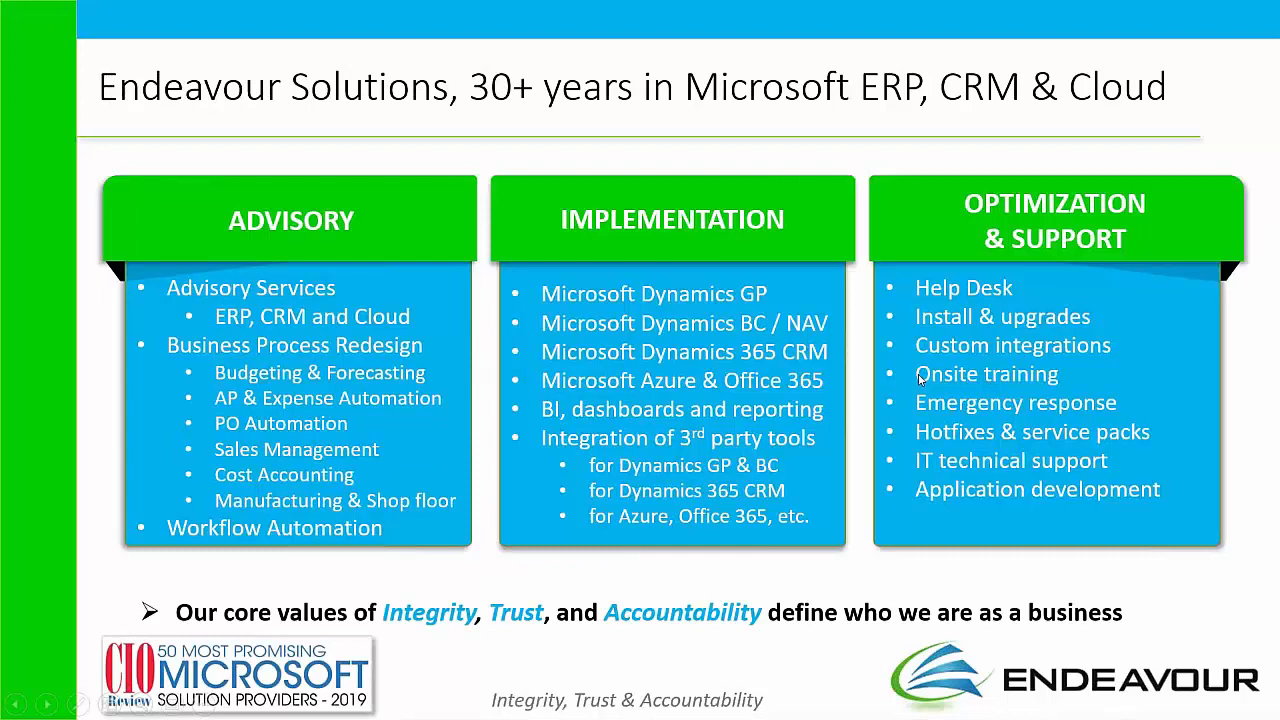